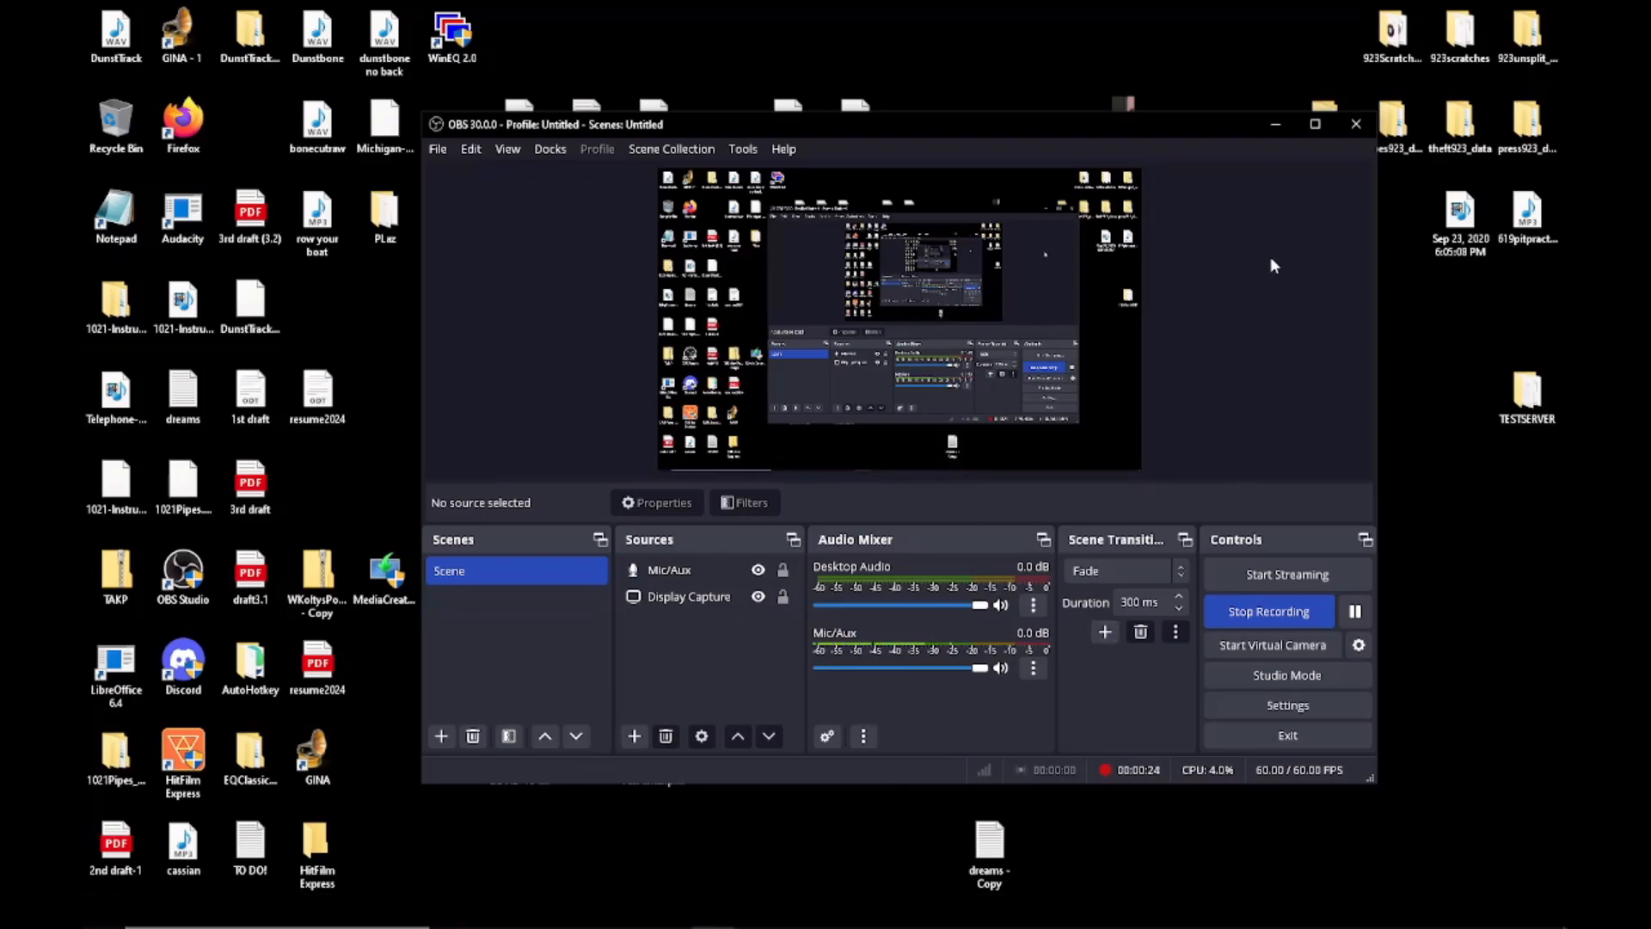
# - Minimize the OBS window and open the Windows Settings home page by way of the taskbar settings
pyautogui.click(1276, 125)
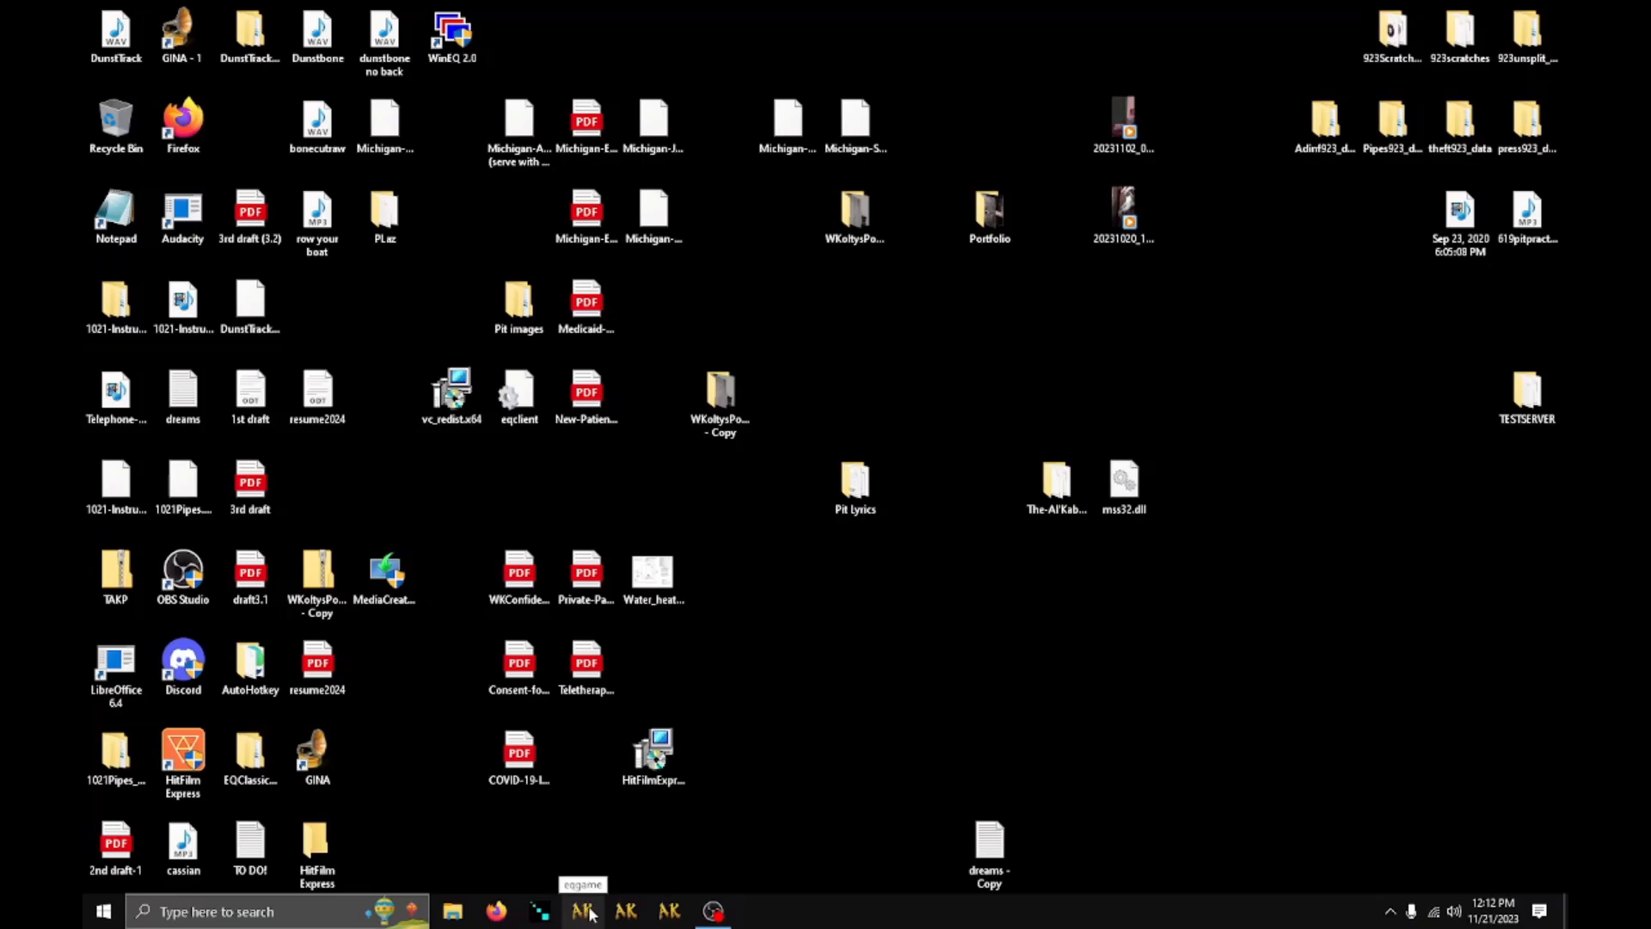
pyautogui.rightClick(897, 903)
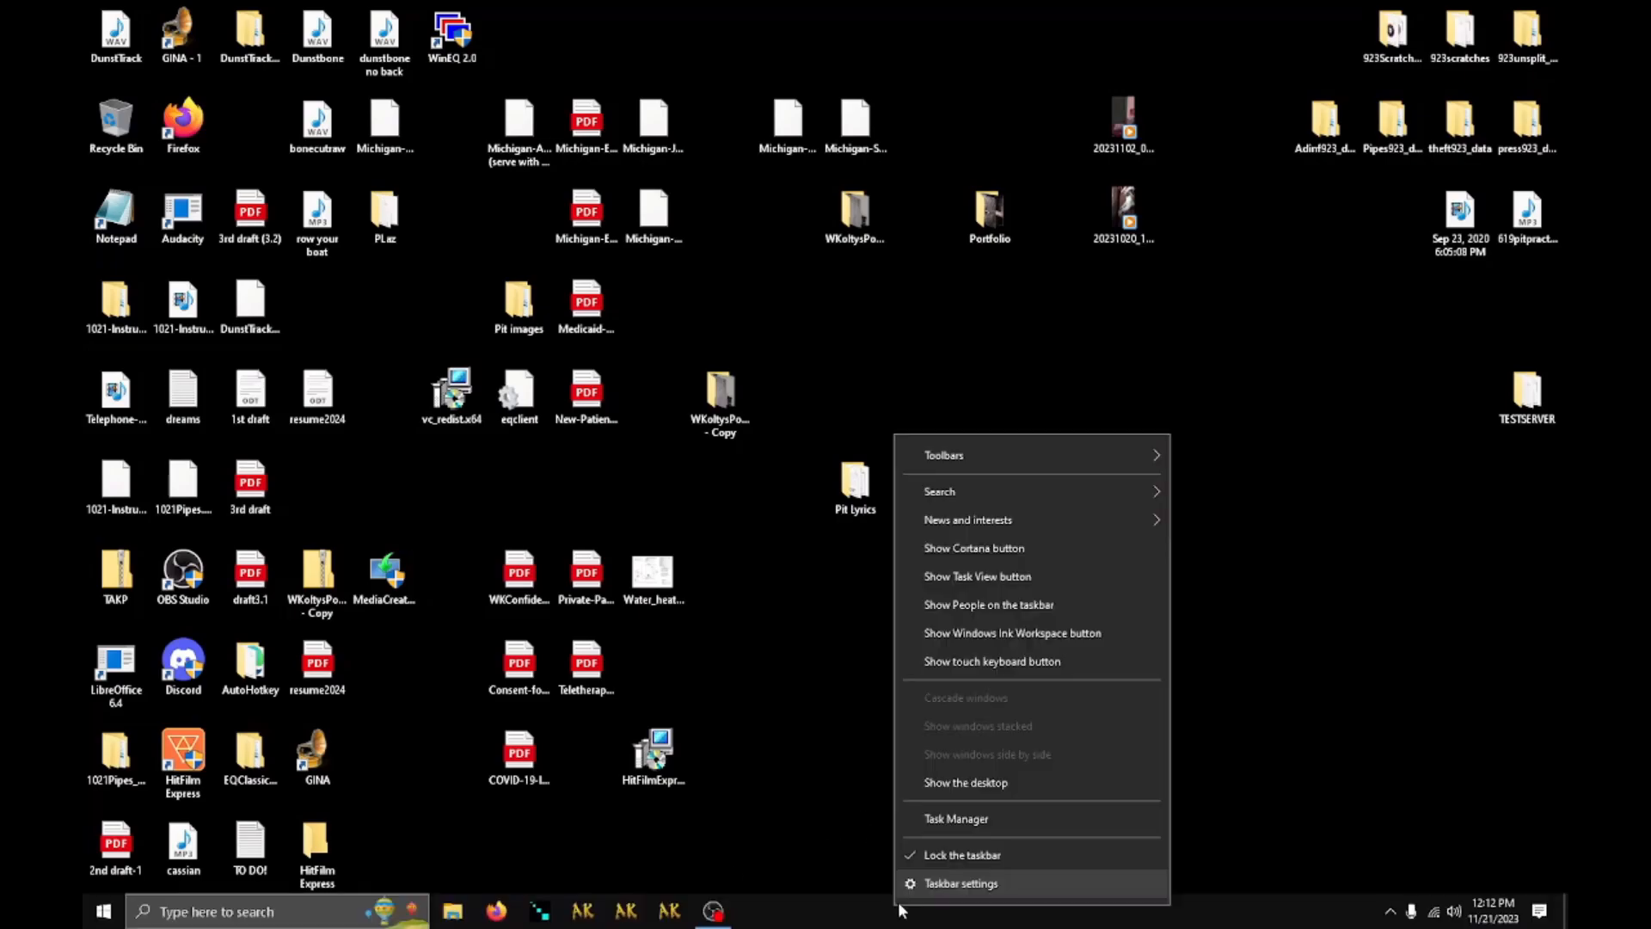
pyautogui.click(951, 885)
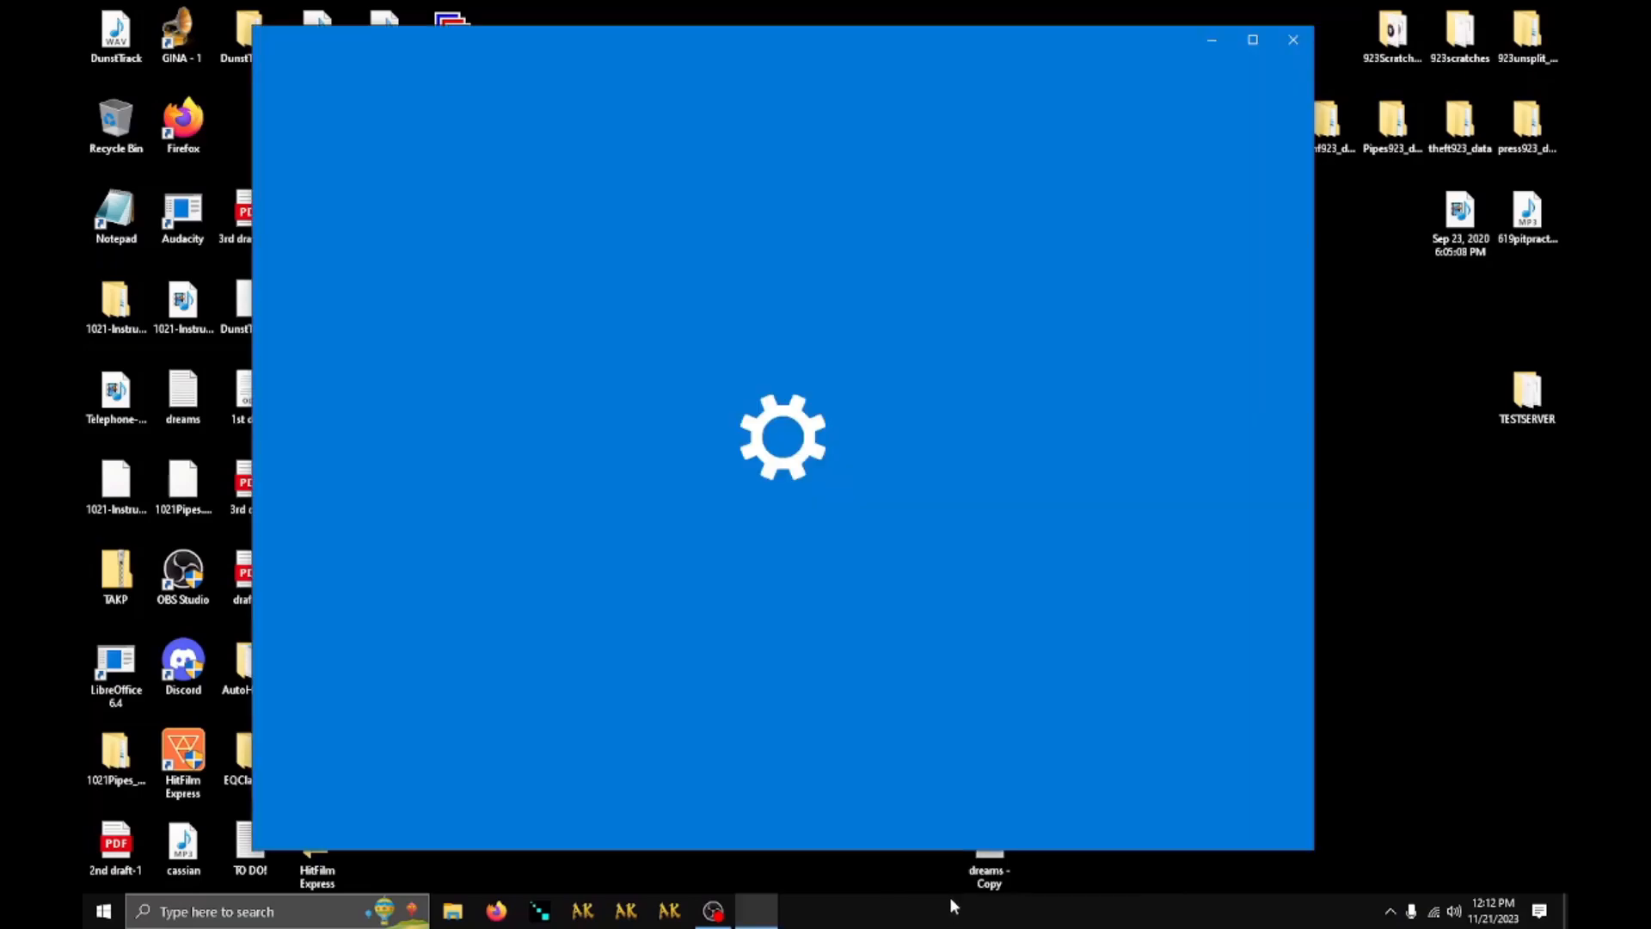
pyautogui.scroll(-8, 1008, 486)
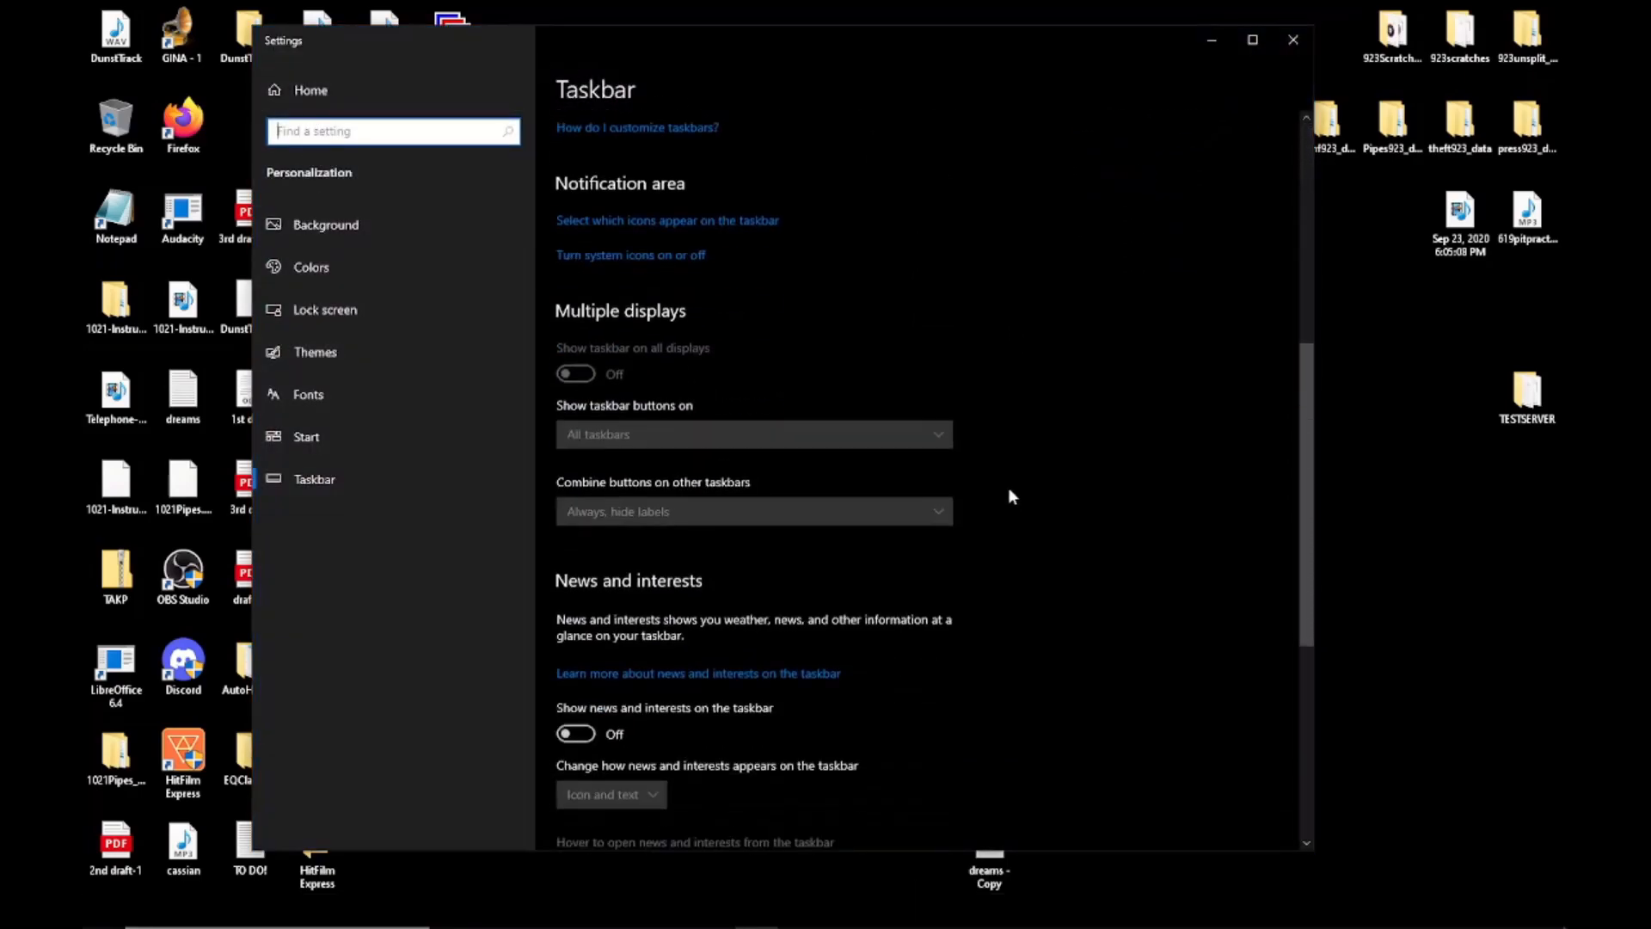
pyautogui.scroll(6, 1004, 489)
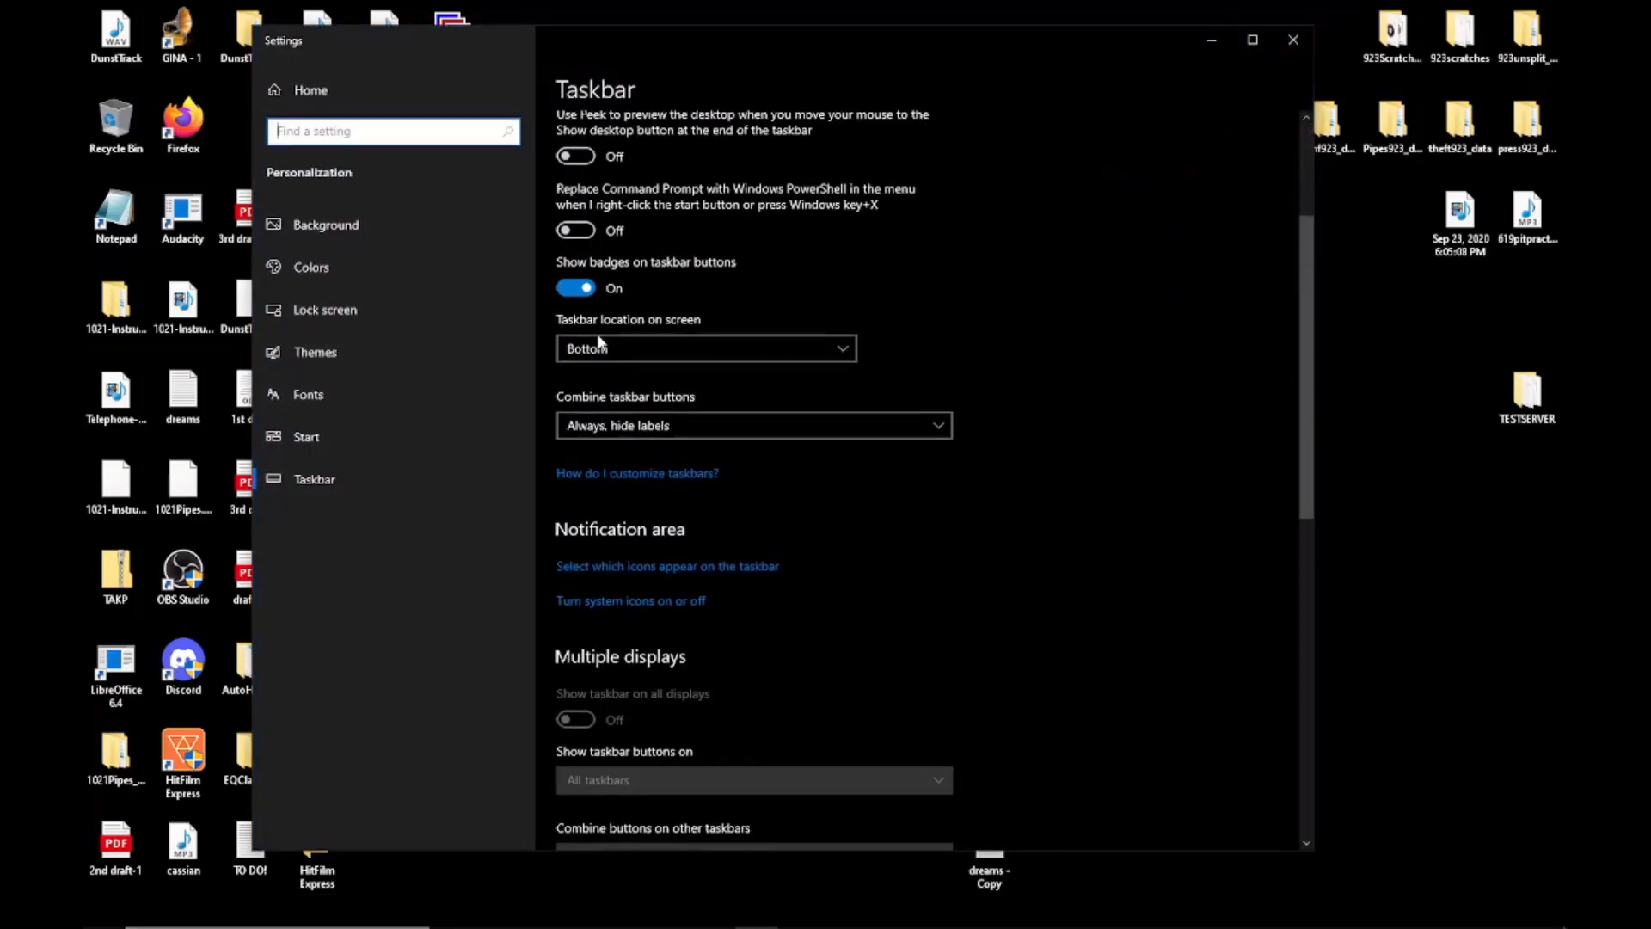
pyautogui.click(303, 86)
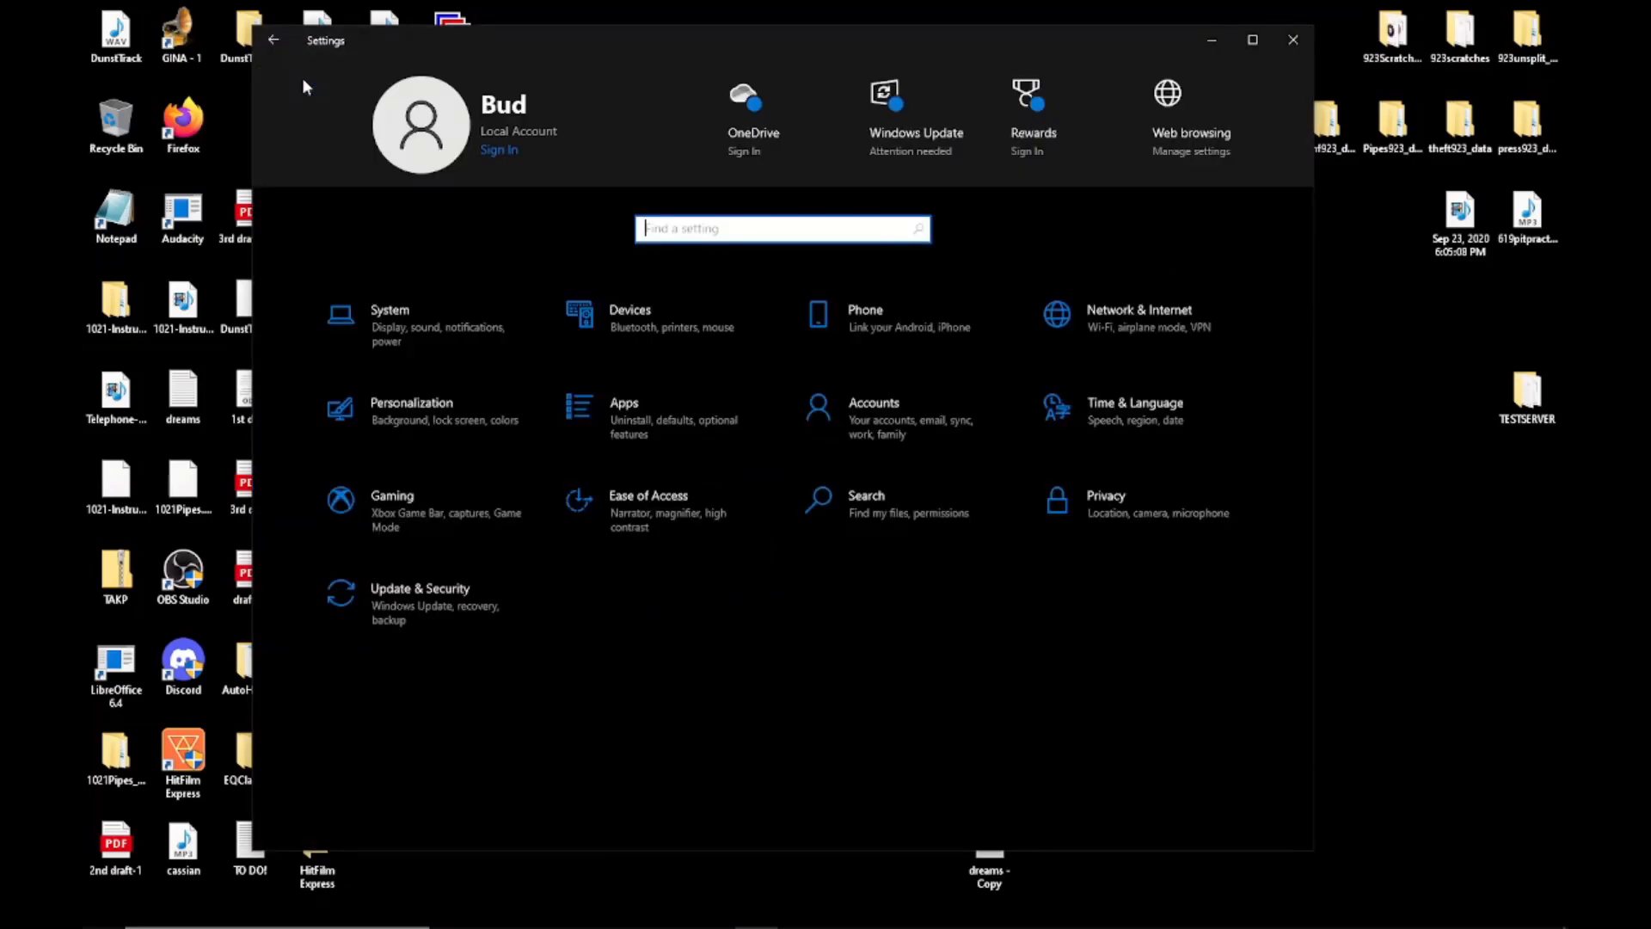
# - Open Virus & threat protection from the Windows Security page in Update & Security
pyautogui.click(415, 618)
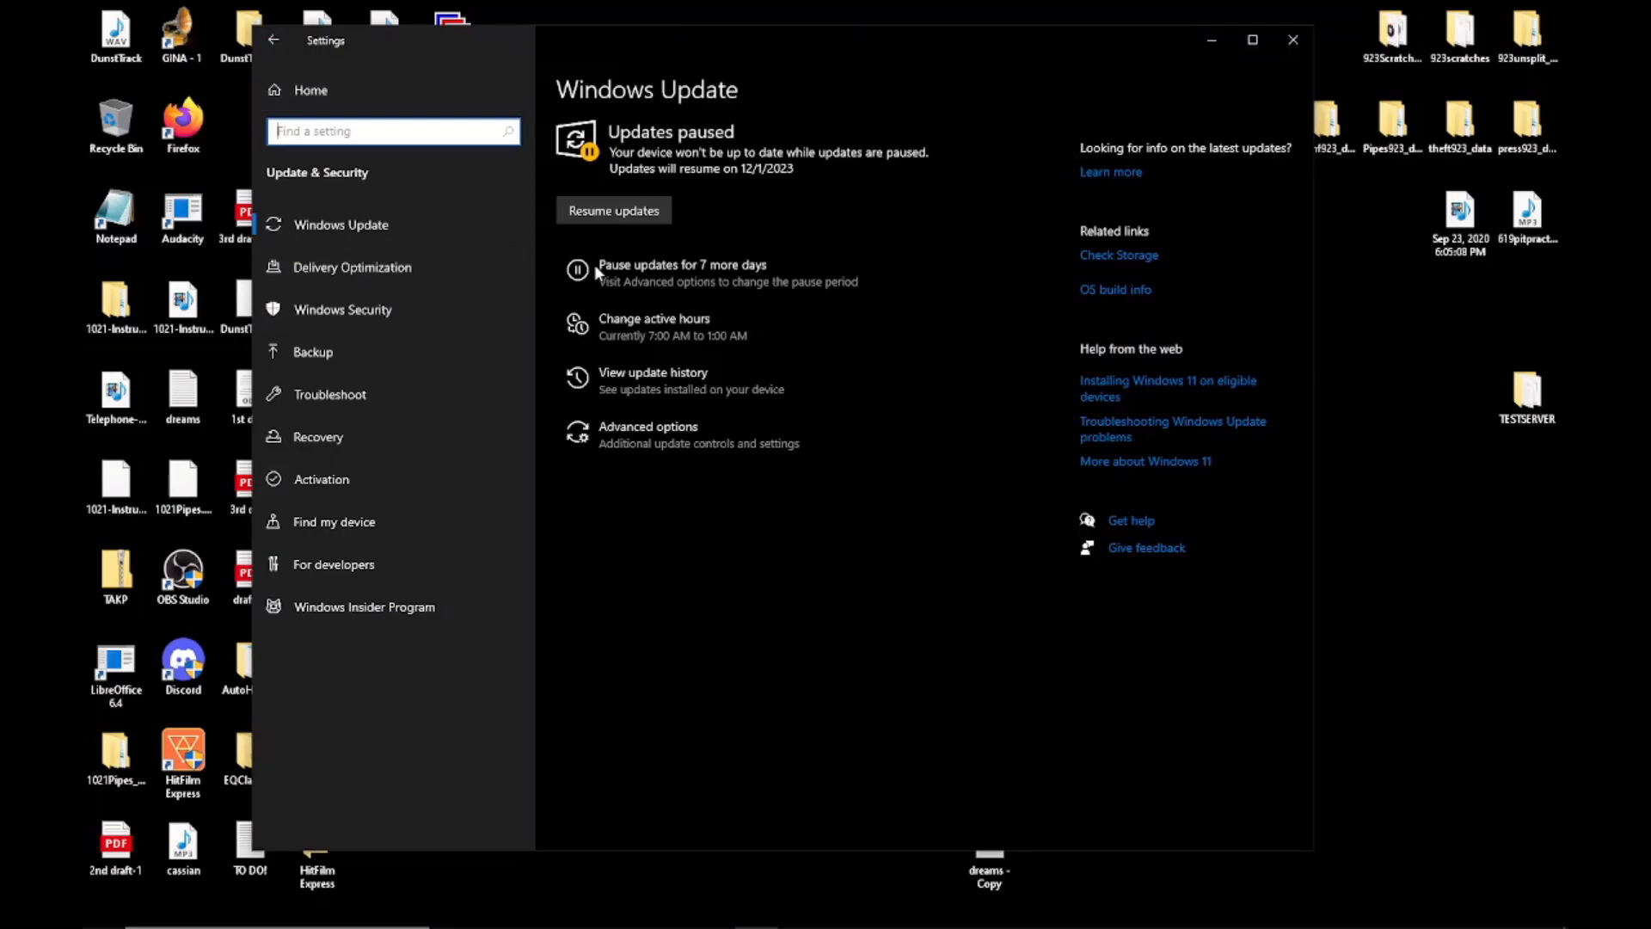
pyautogui.click(328, 311)
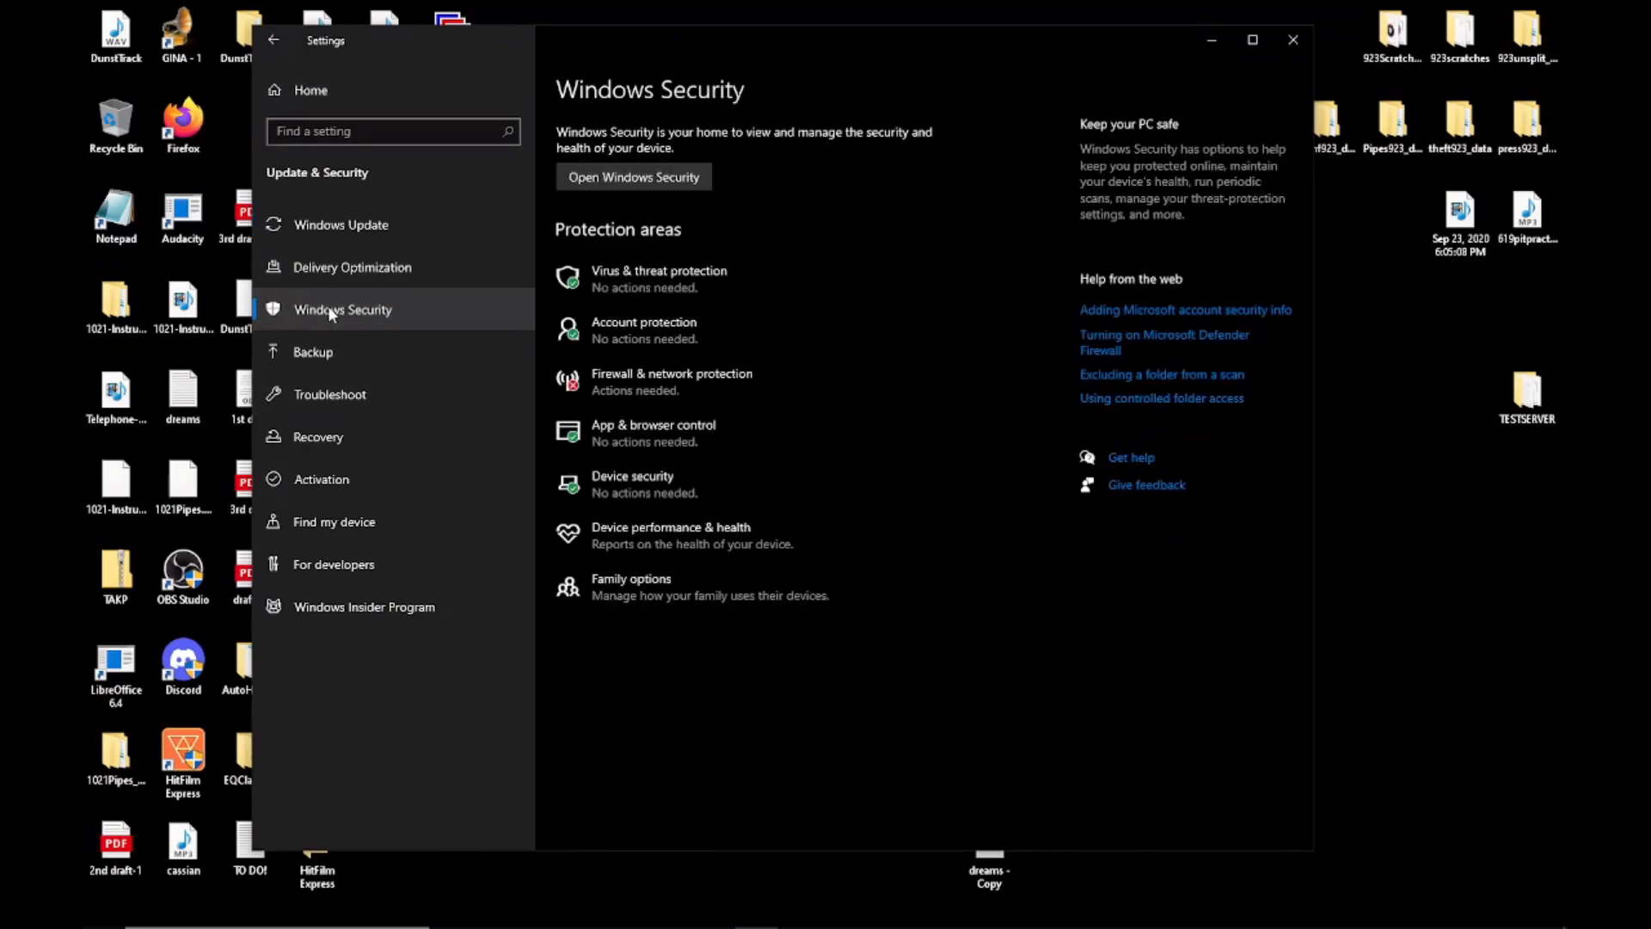
pyautogui.click(748, 283)
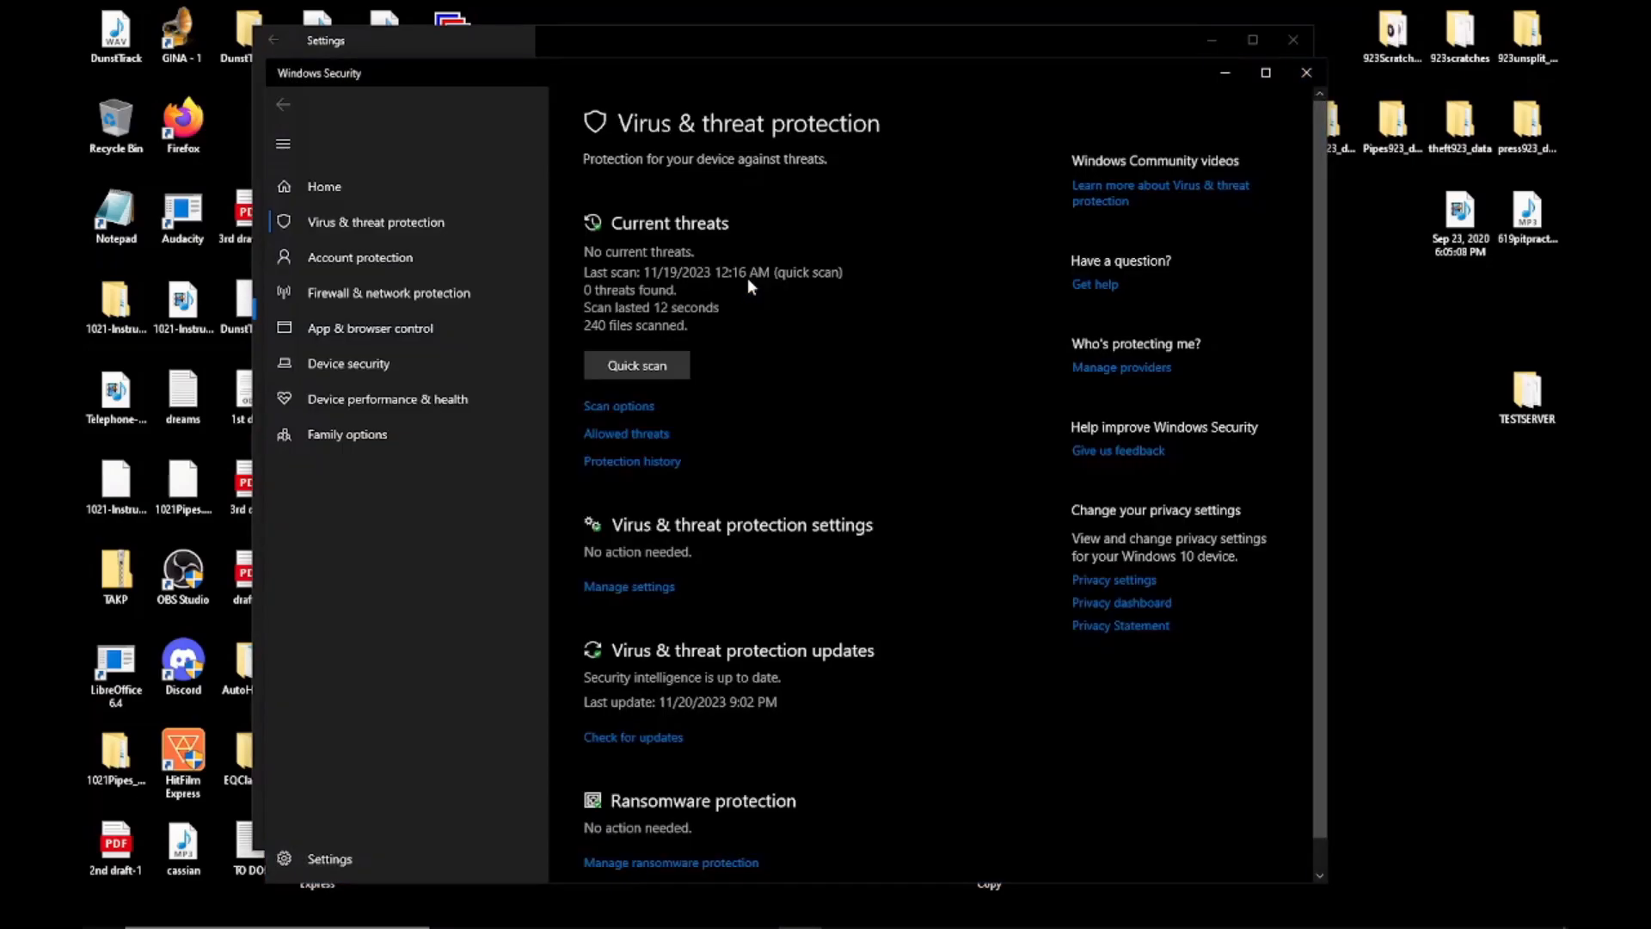
pyautogui.click(1306, 72)
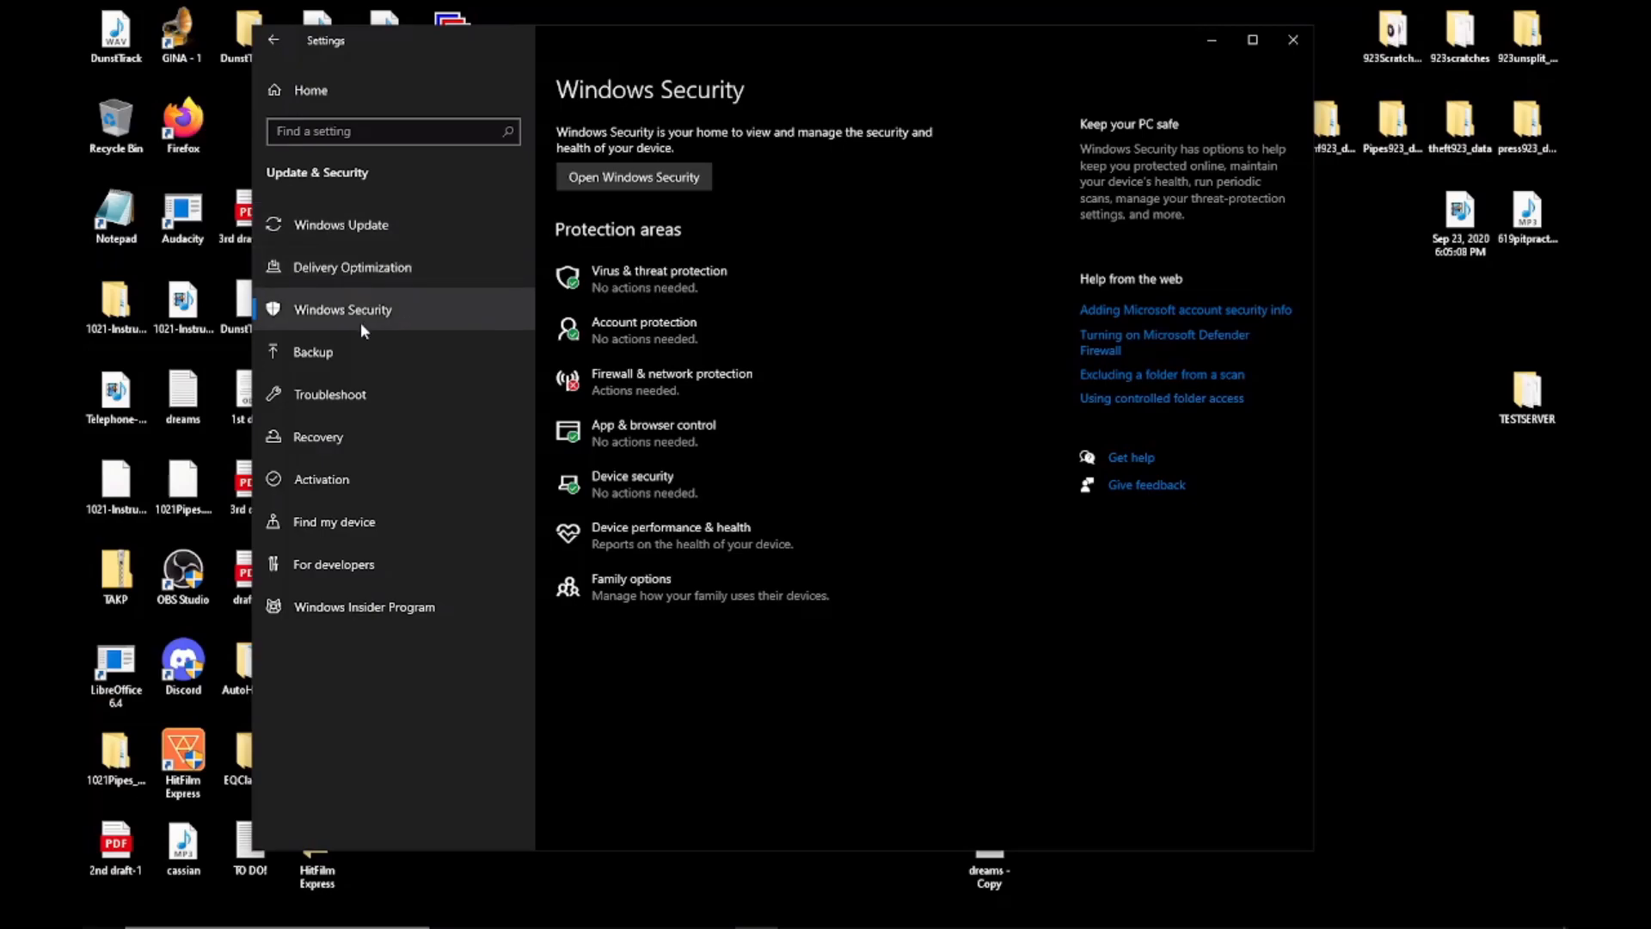
pyautogui.click(658, 272)
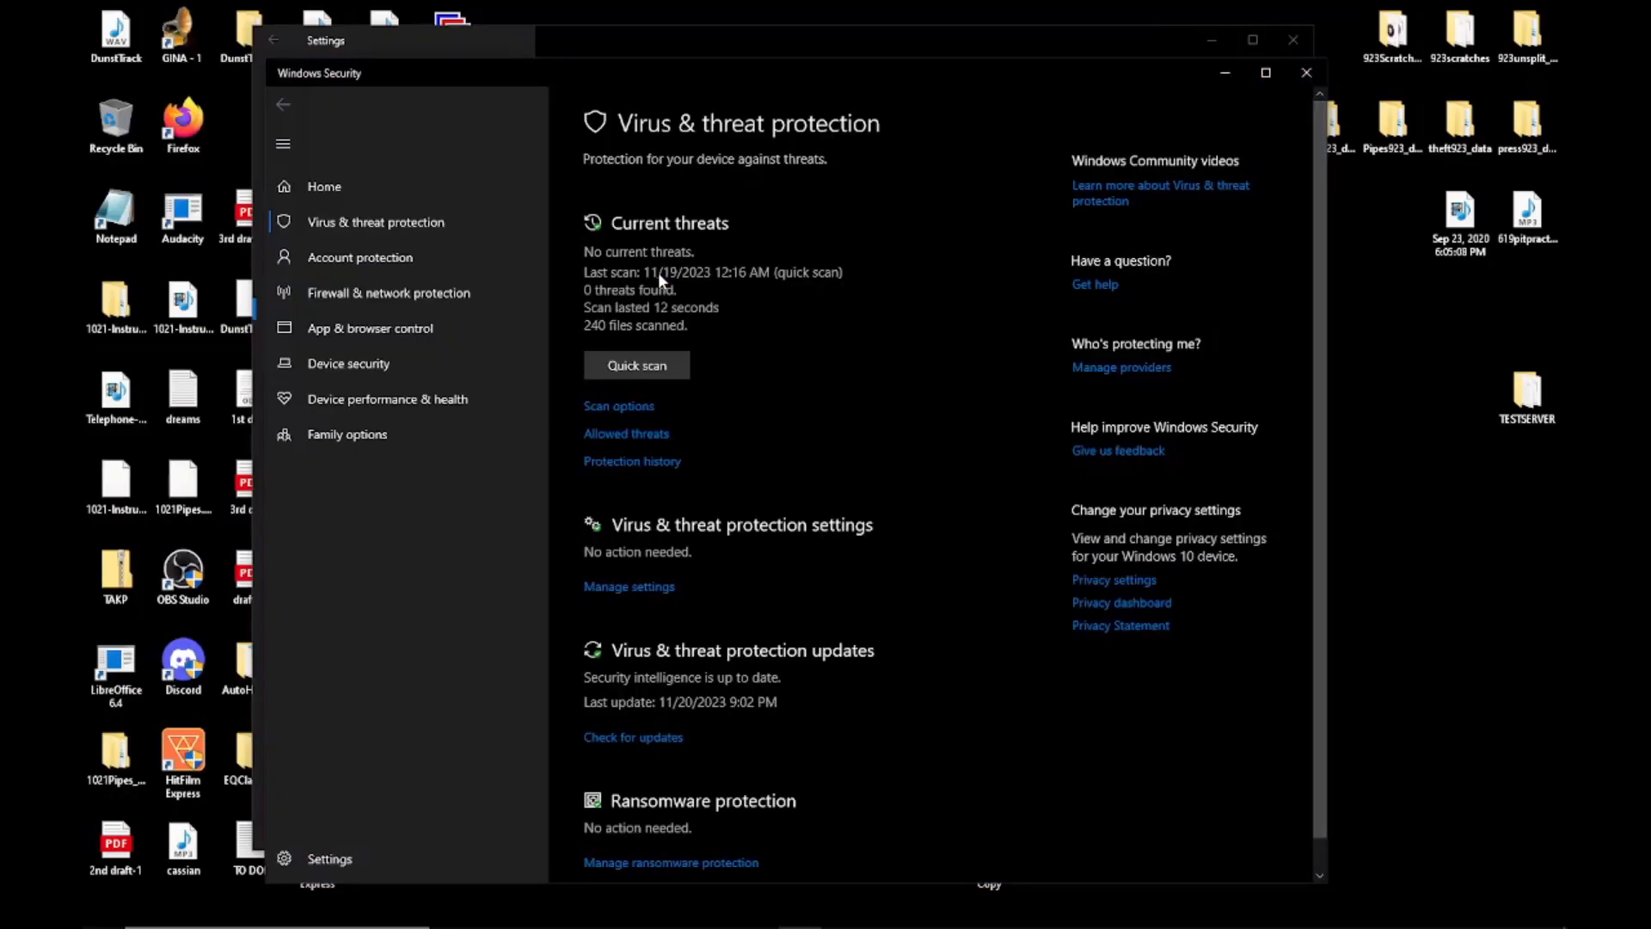
# - Open the Microsoft Defender exclusions list from the virus & threat protection settings
pyautogui.scroll(-1, 824, 572)
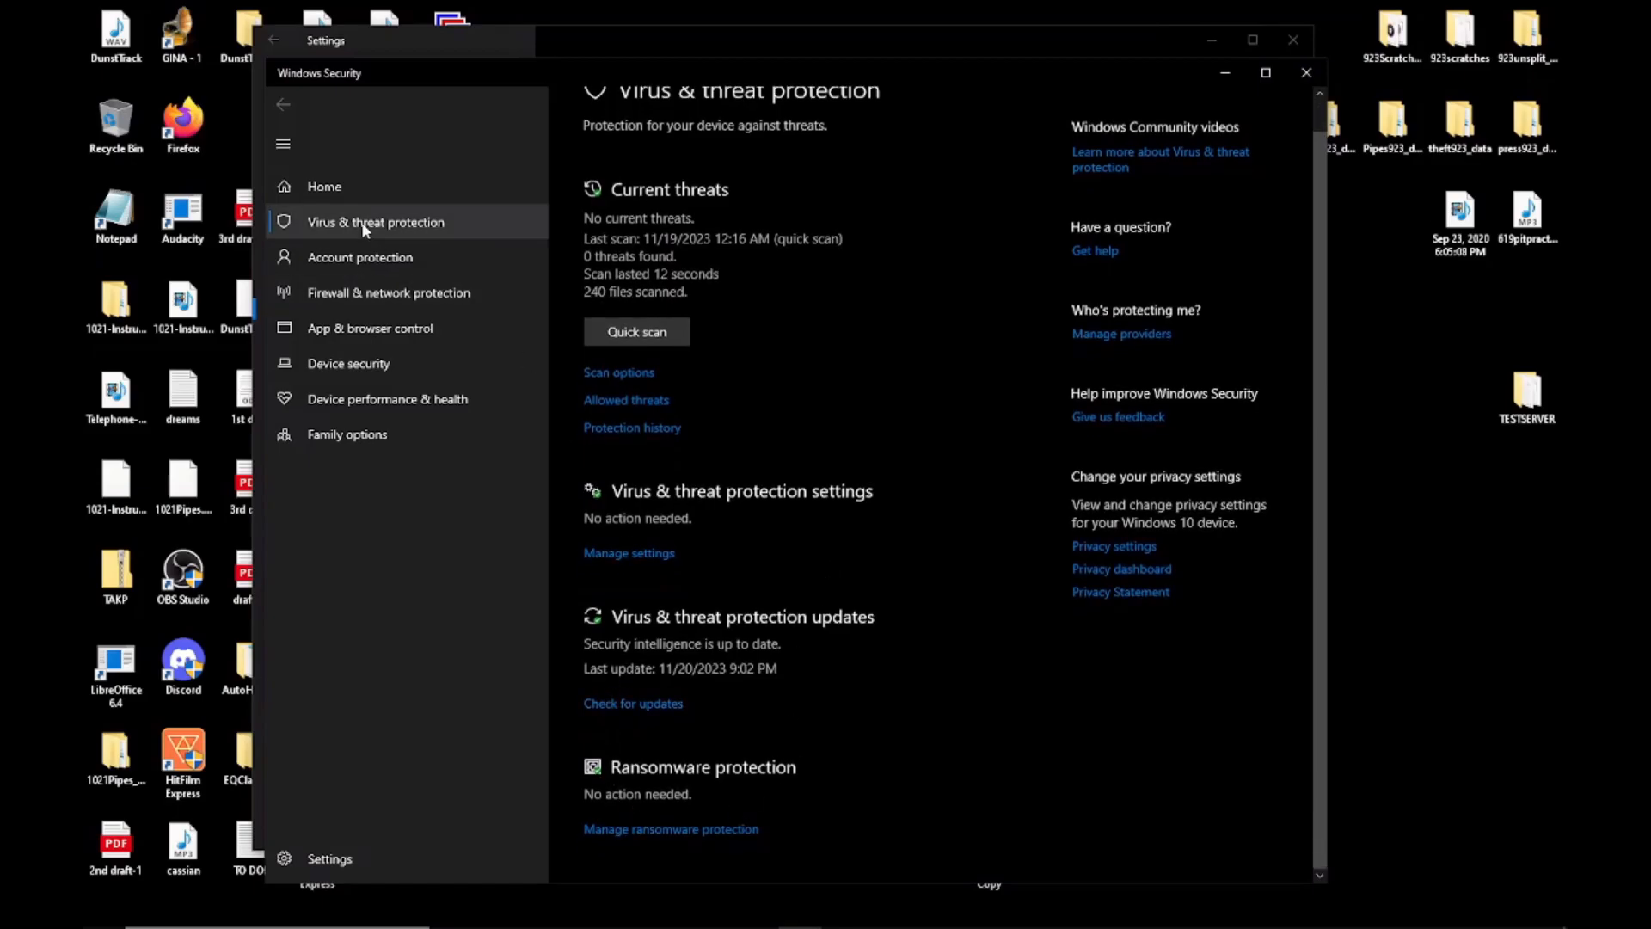
pyautogui.click(649, 554)
pyautogui.click(284, 104)
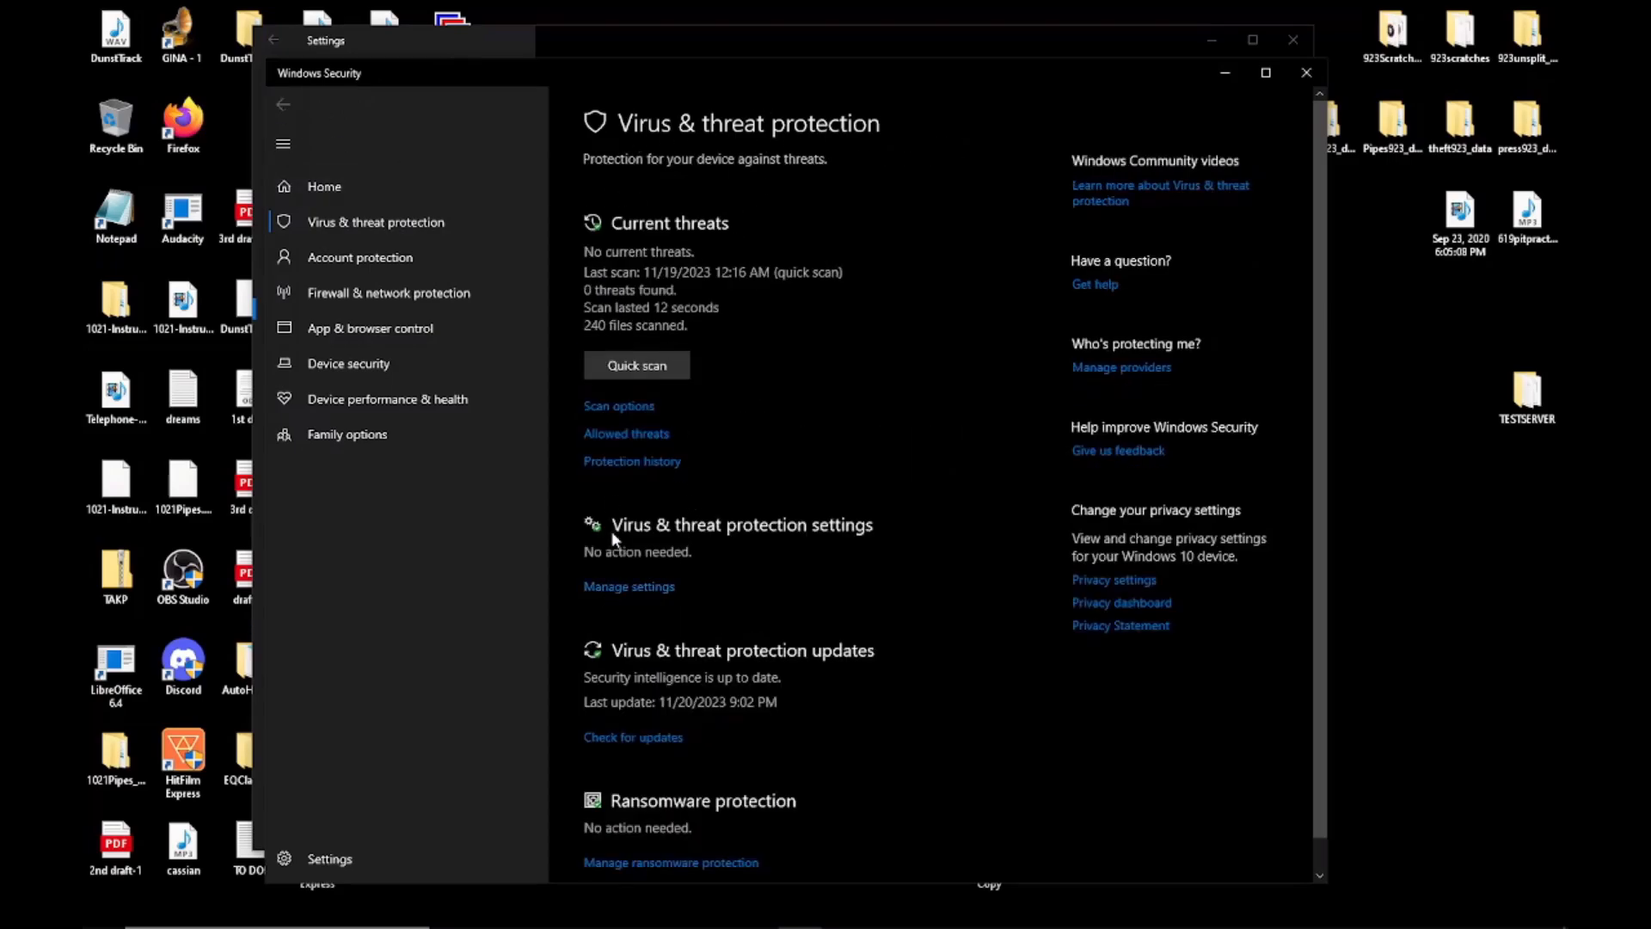
pyautogui.click(611, 588)
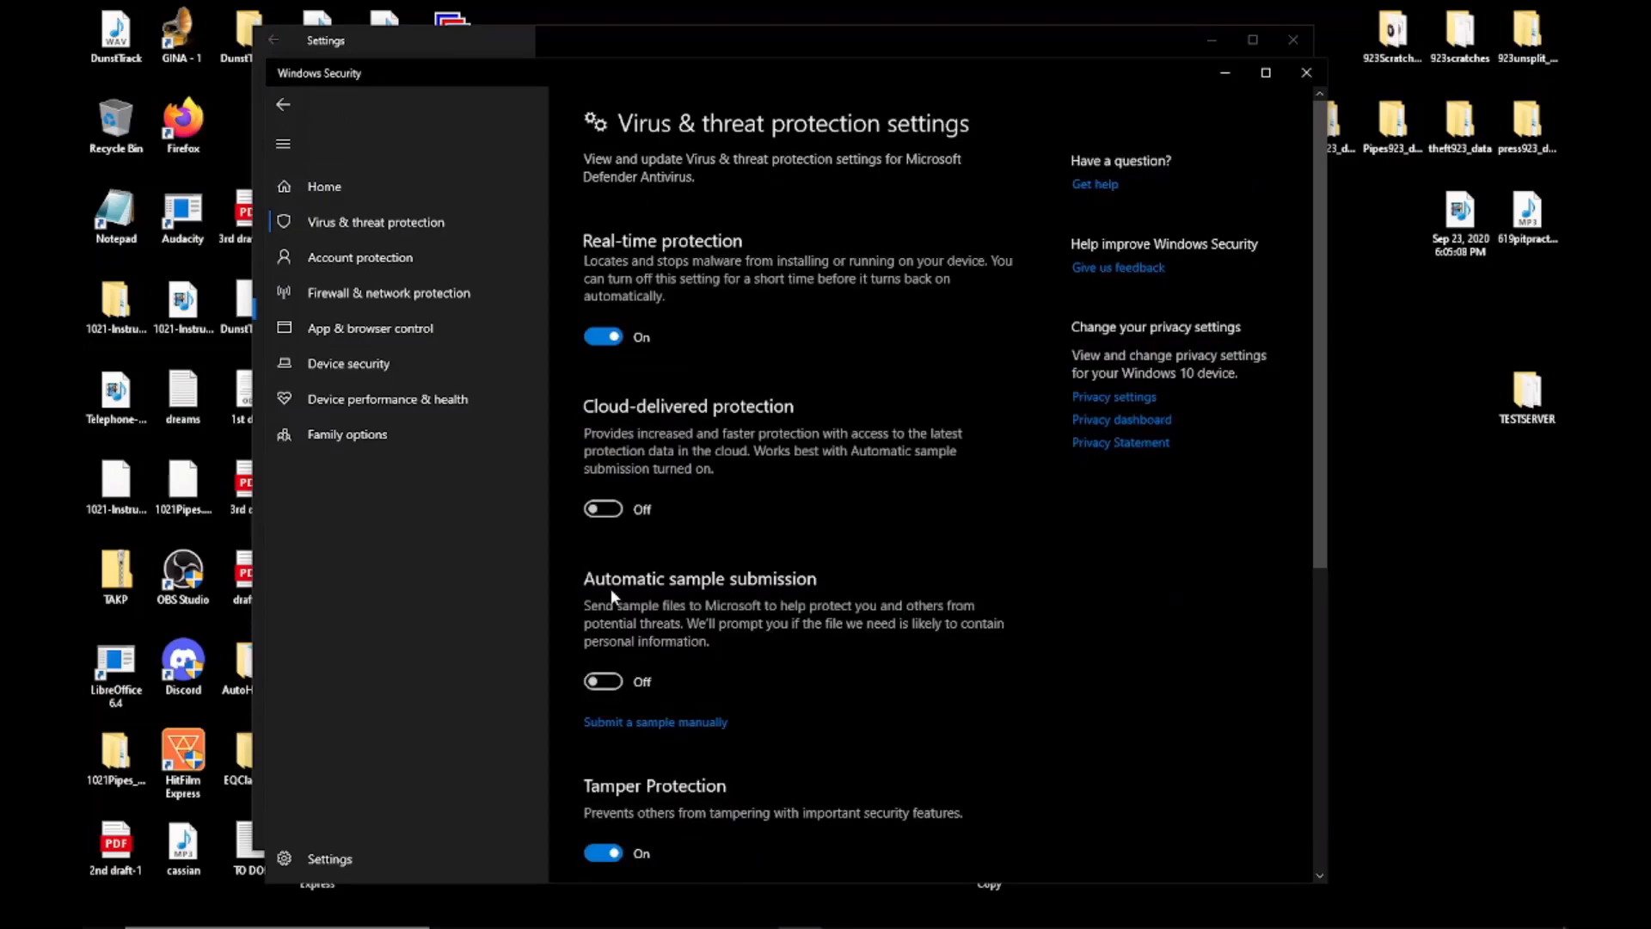
pyautogui.scroll(-5, 904, 344)
pyautogui.scroll(-1, 905, 340)
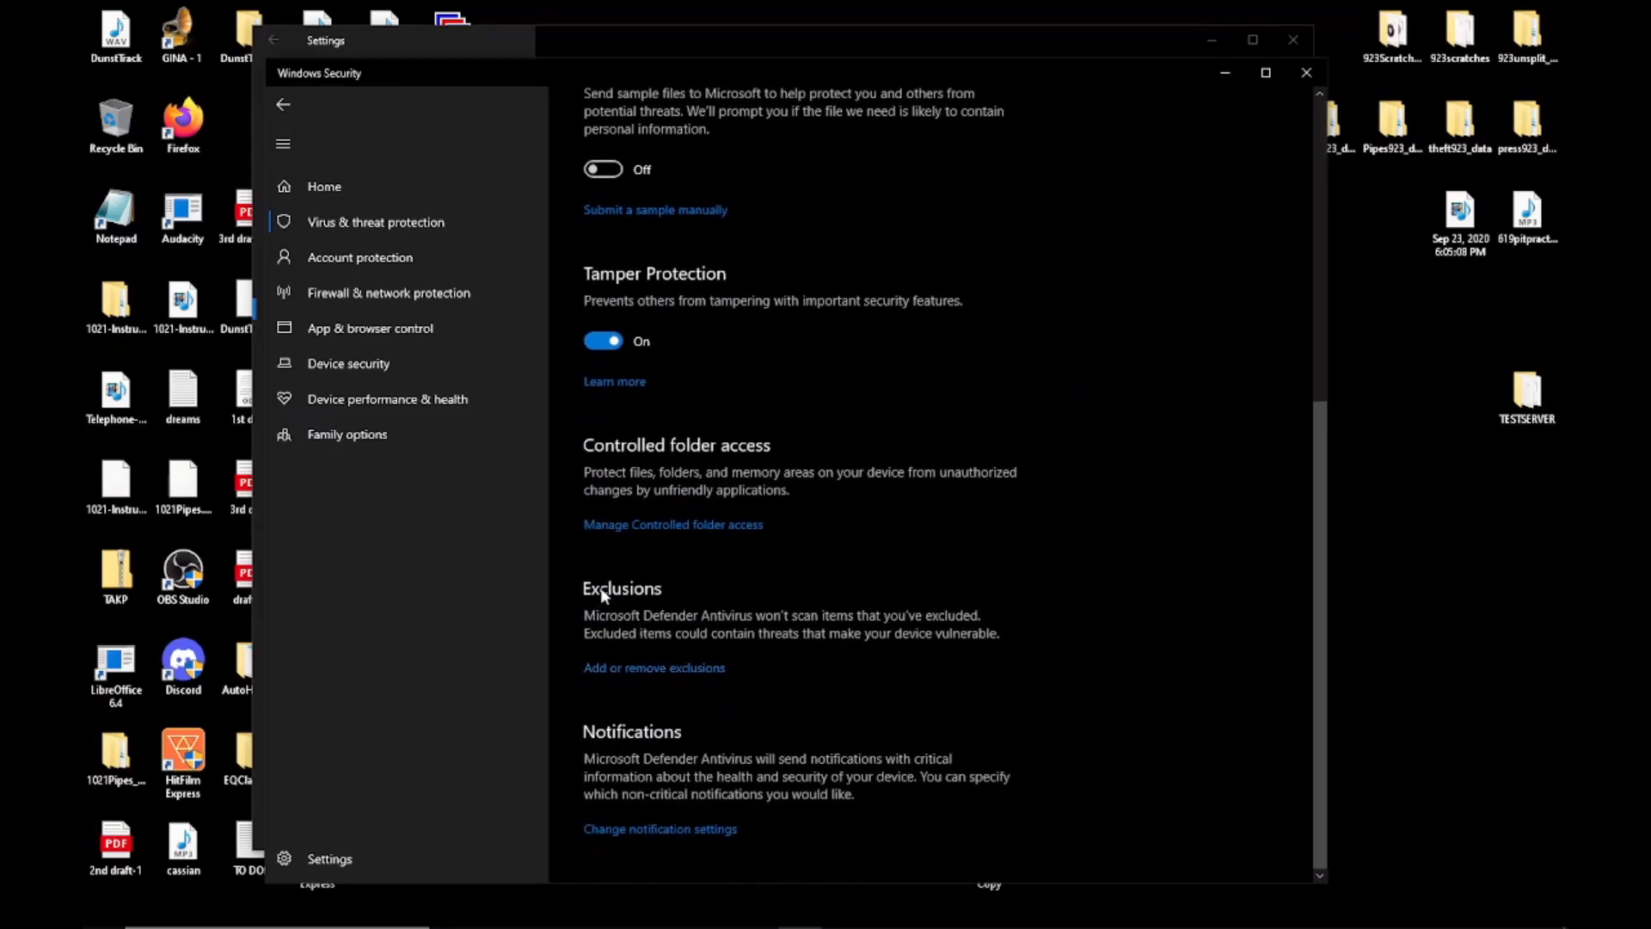
pyautogui.click(628, 671)
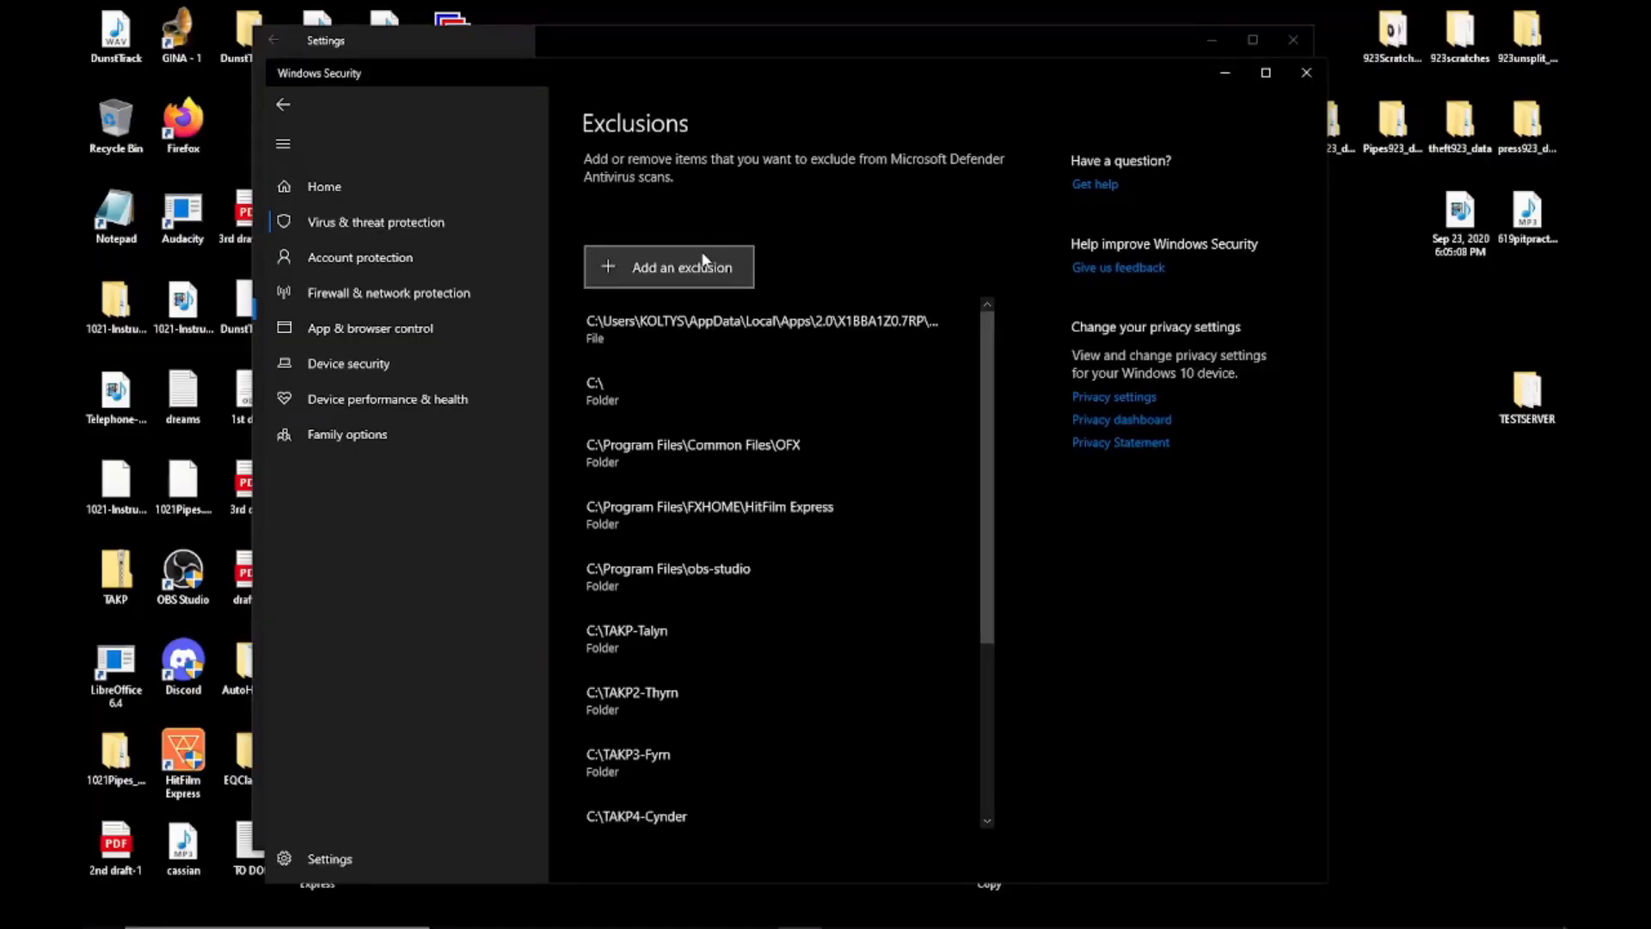
pyautogui.click(697, 268)
pyautogui.click(688, 338)
pyautogui.moveTo(604, 304); pyautogui.dragTo(599, 198)
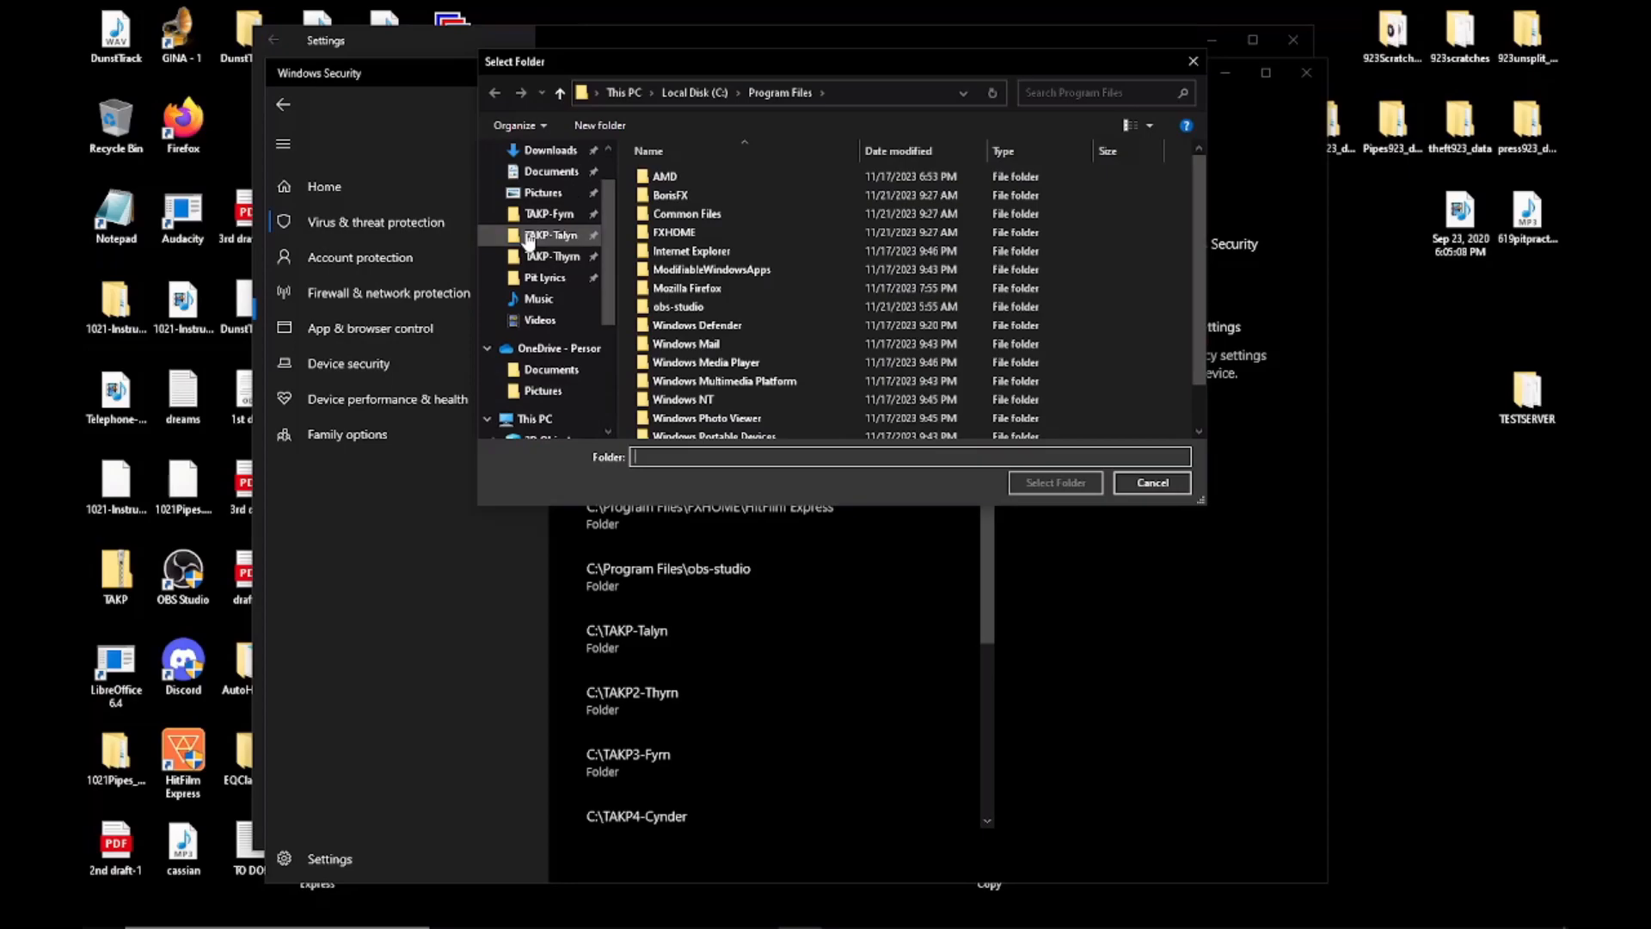
pyautogui.click(599, 236)
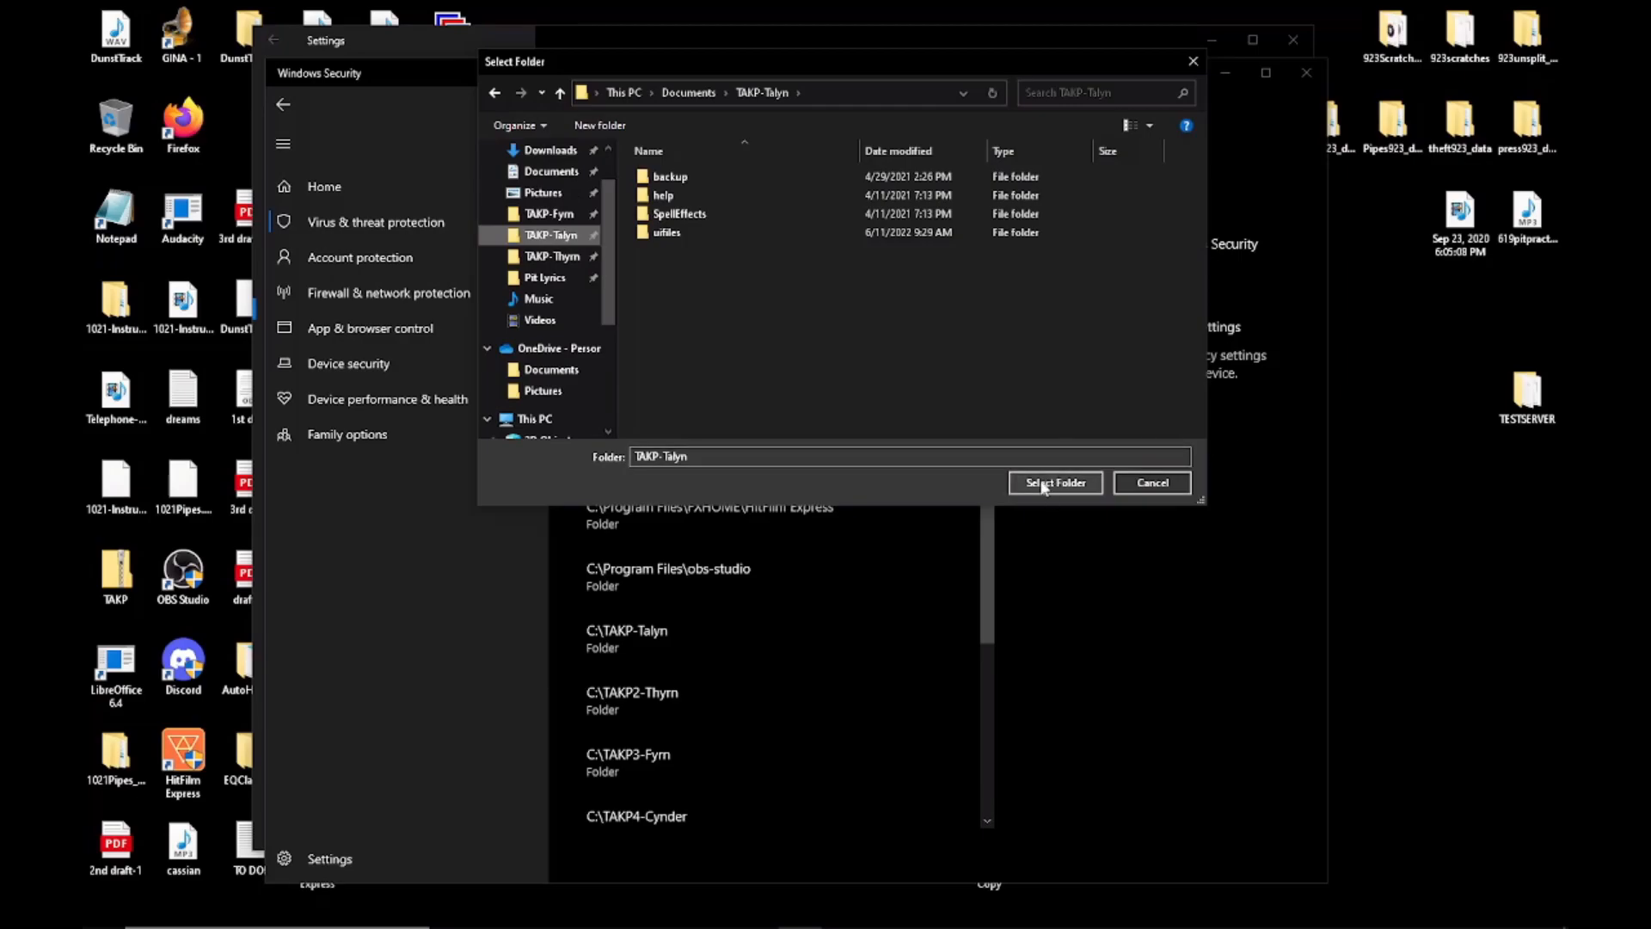
pyautogui.click(1152, 483)
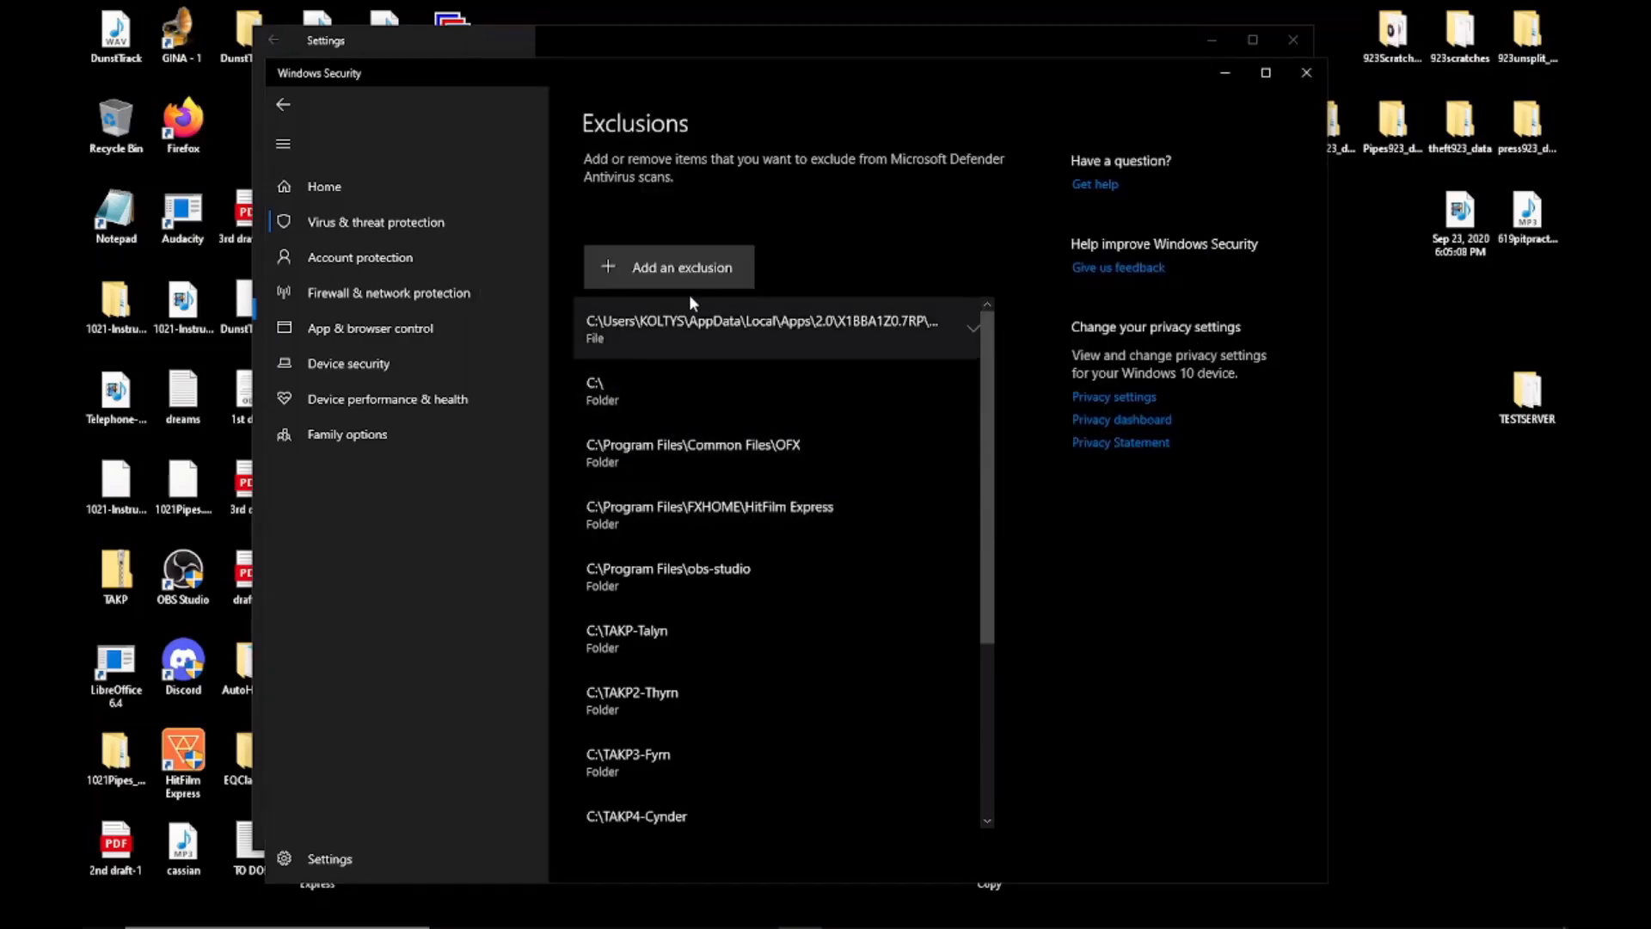
# - Remove the C:\ folder from the Microsoft Defender exclusions
pyautogui.moveTo(986, 417); pyautogui.dragTo(1003, 569)
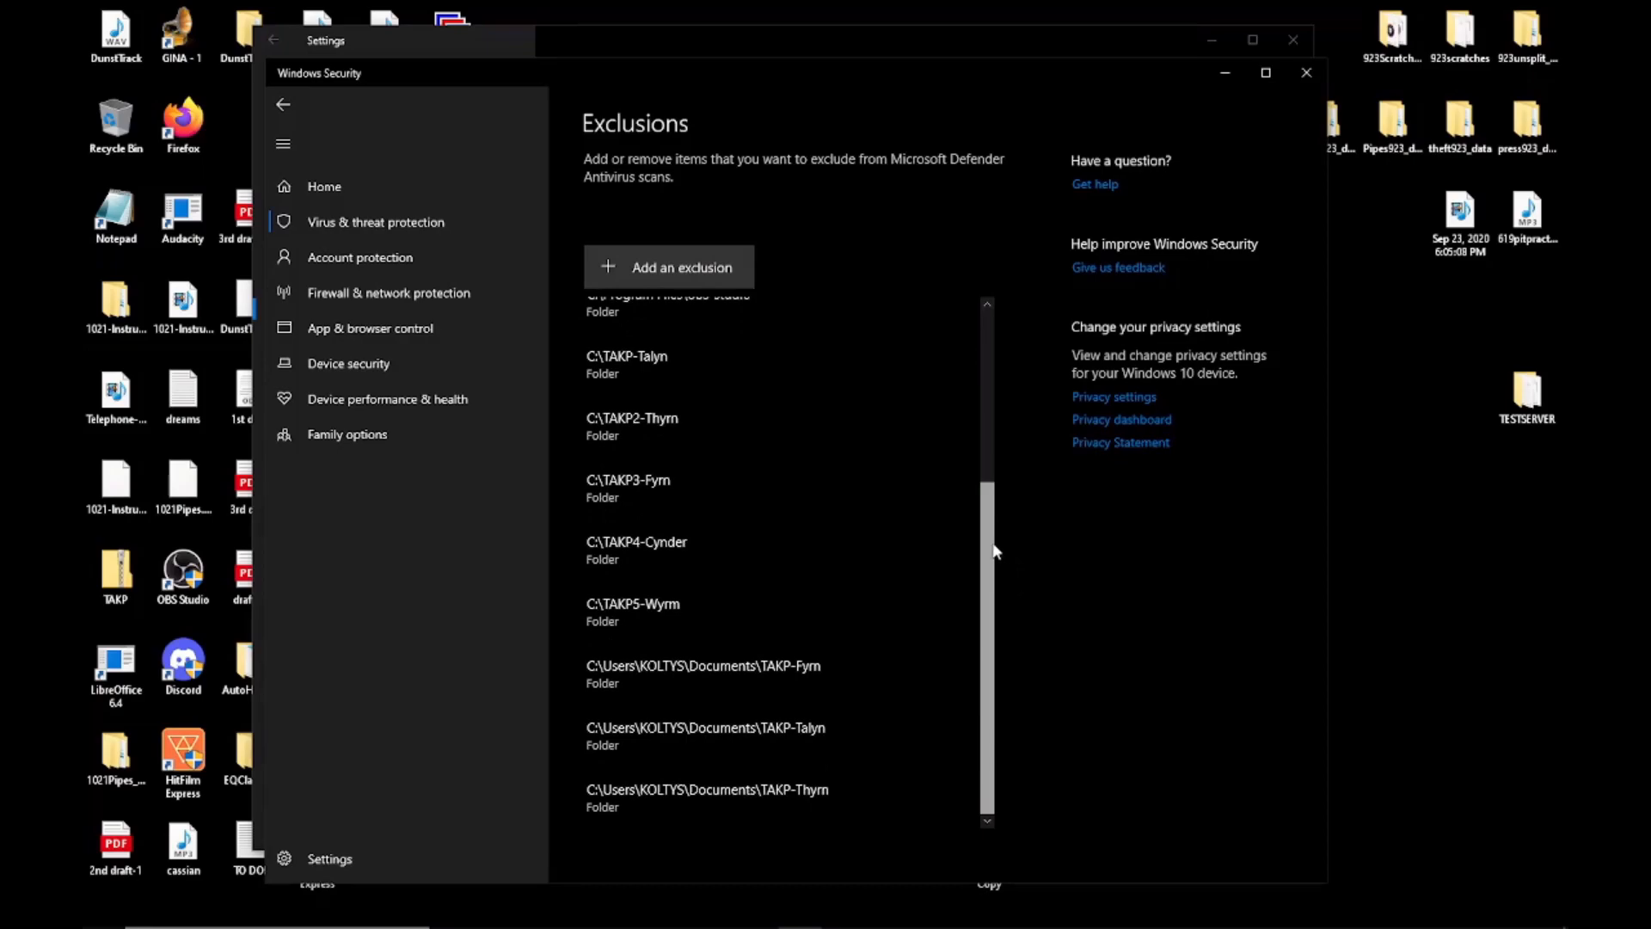
pyautogui.scroll(10, 648, 407)
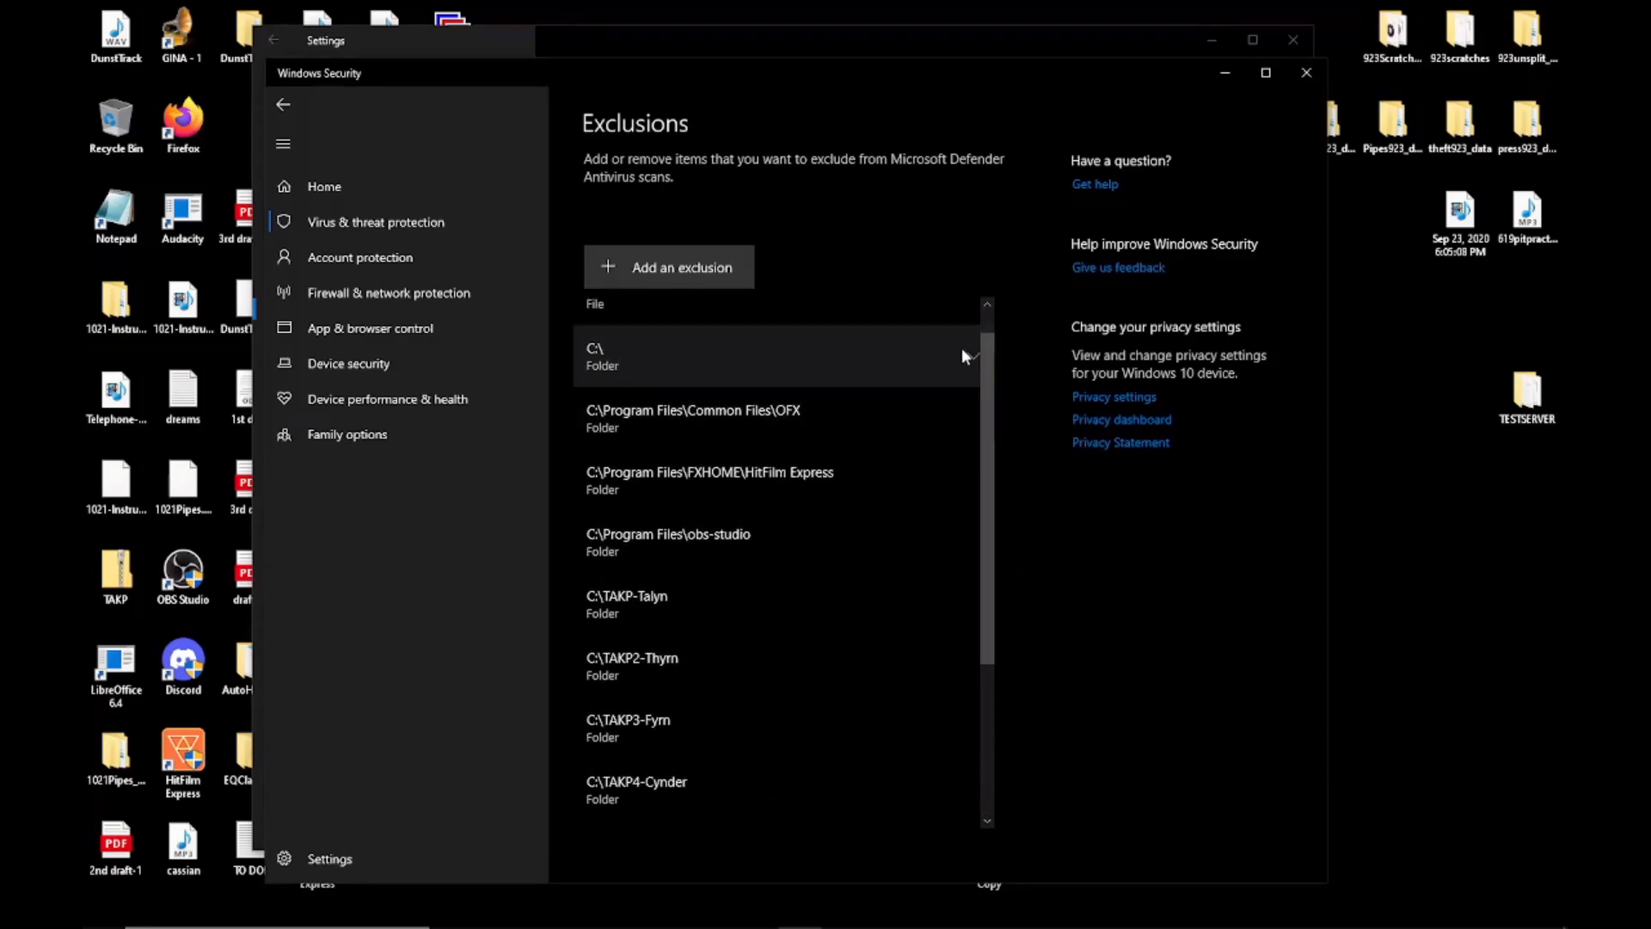
pyautogui.click(959, 355)
pyautogui.click(885, 399)
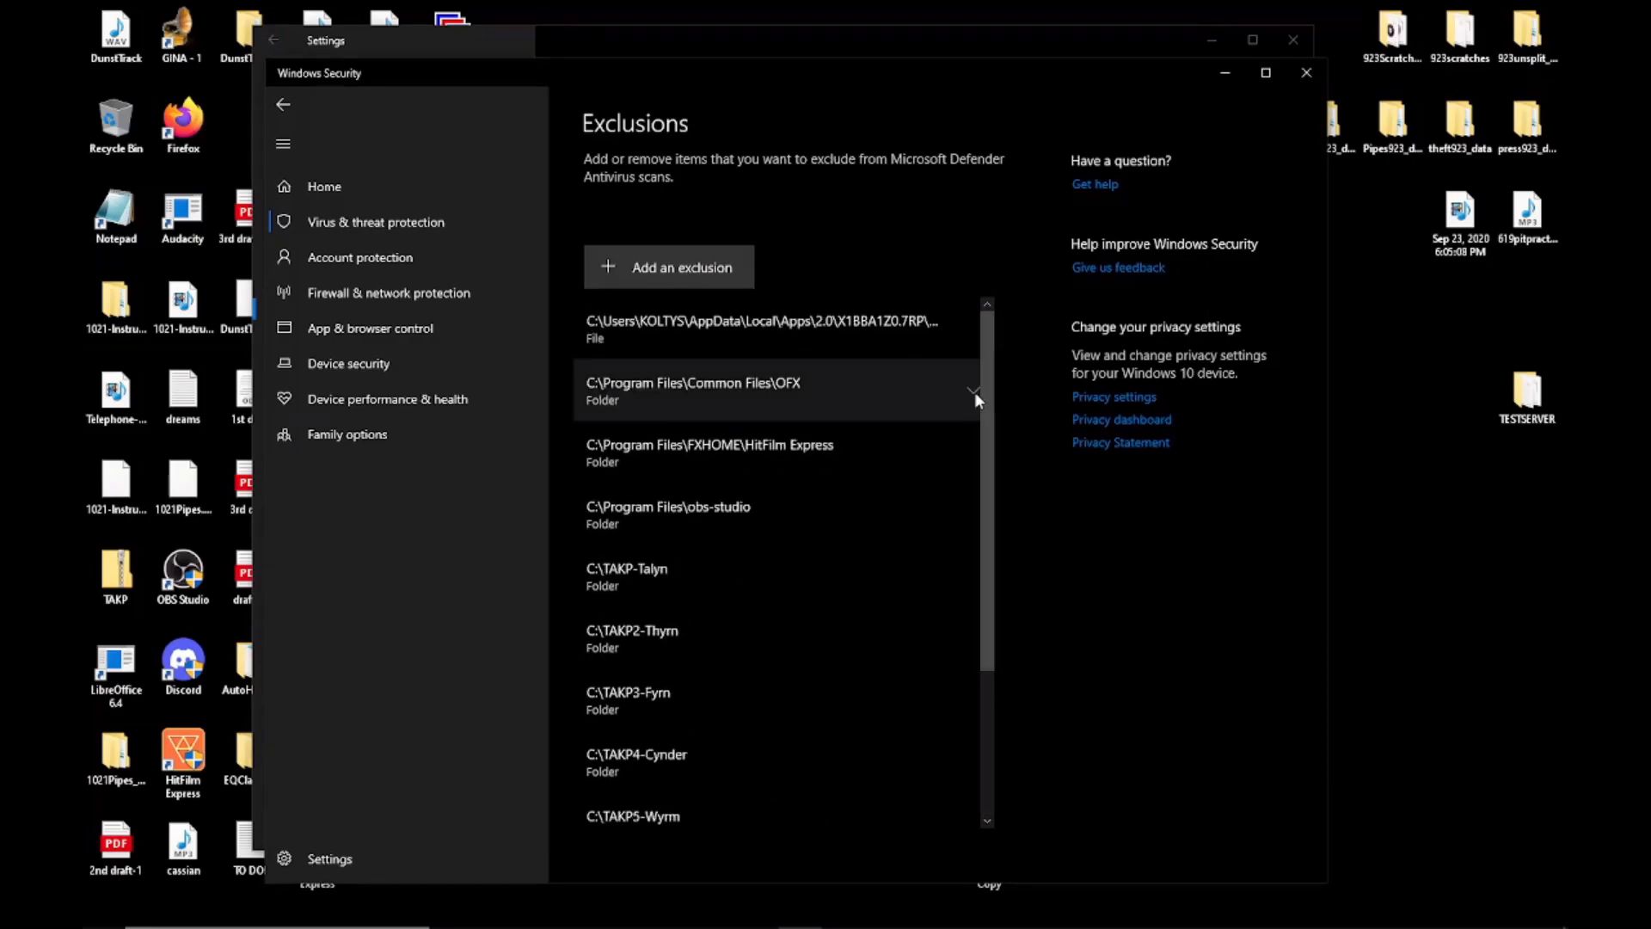
# - Review the excluded program and TAKP folders, and show the item types available for a new exclusion
pyautogui.moveTo(980, 384); pyautogui.dragTo(987, 490)
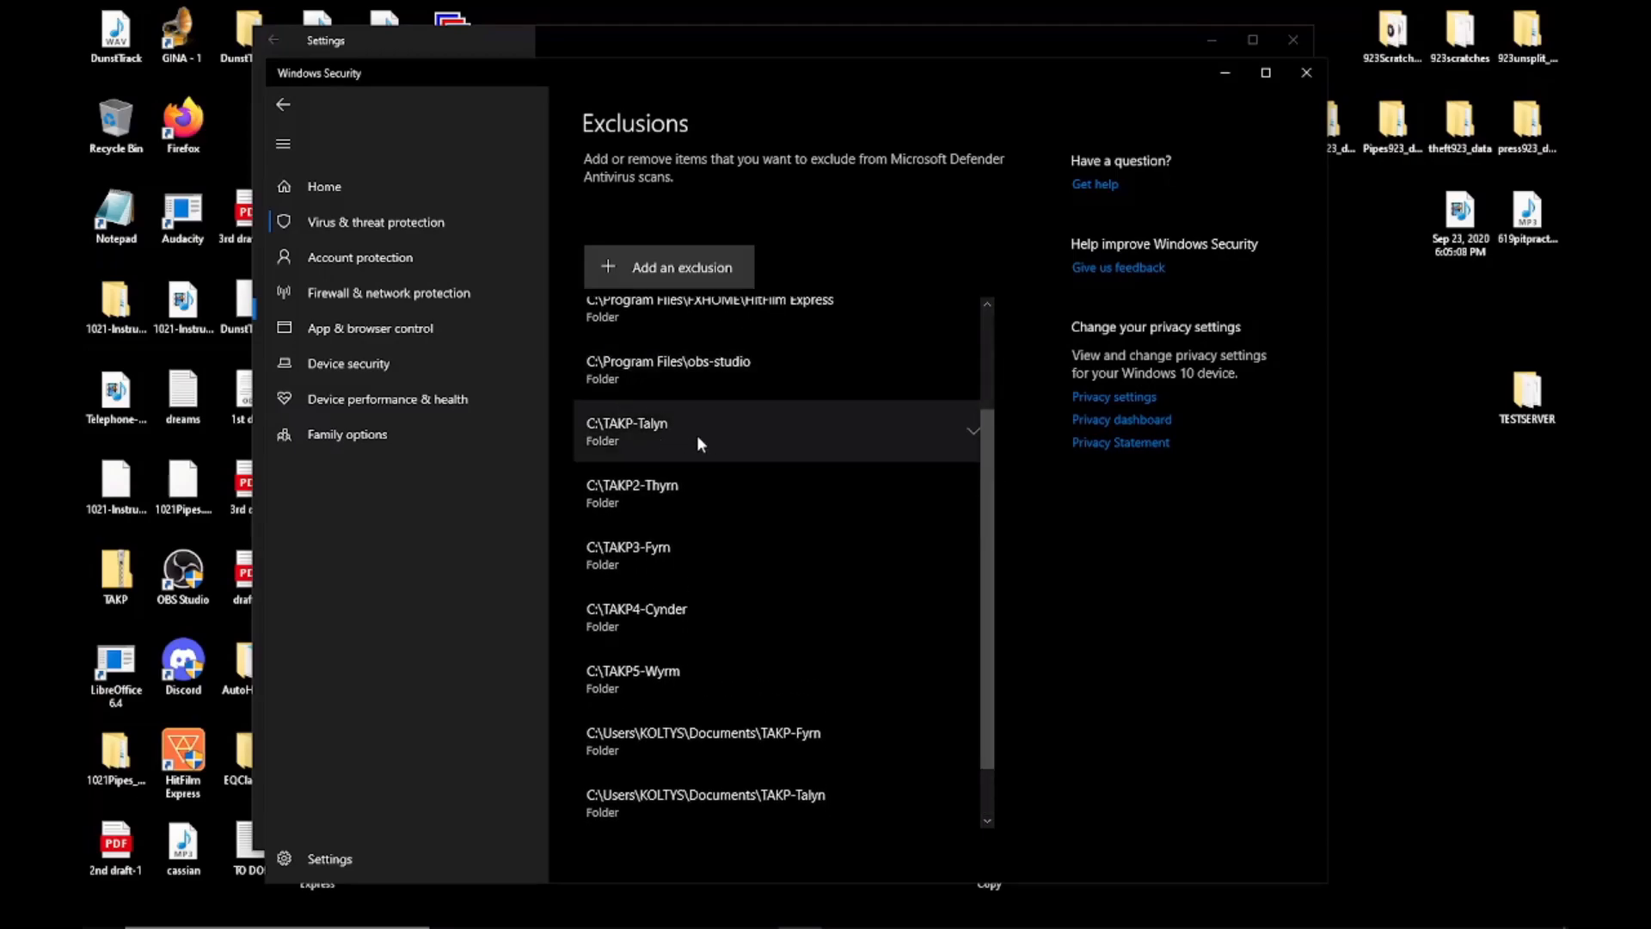
pyautogui.moveTo(992, 483); pyautogui.dragTo(992, 494)
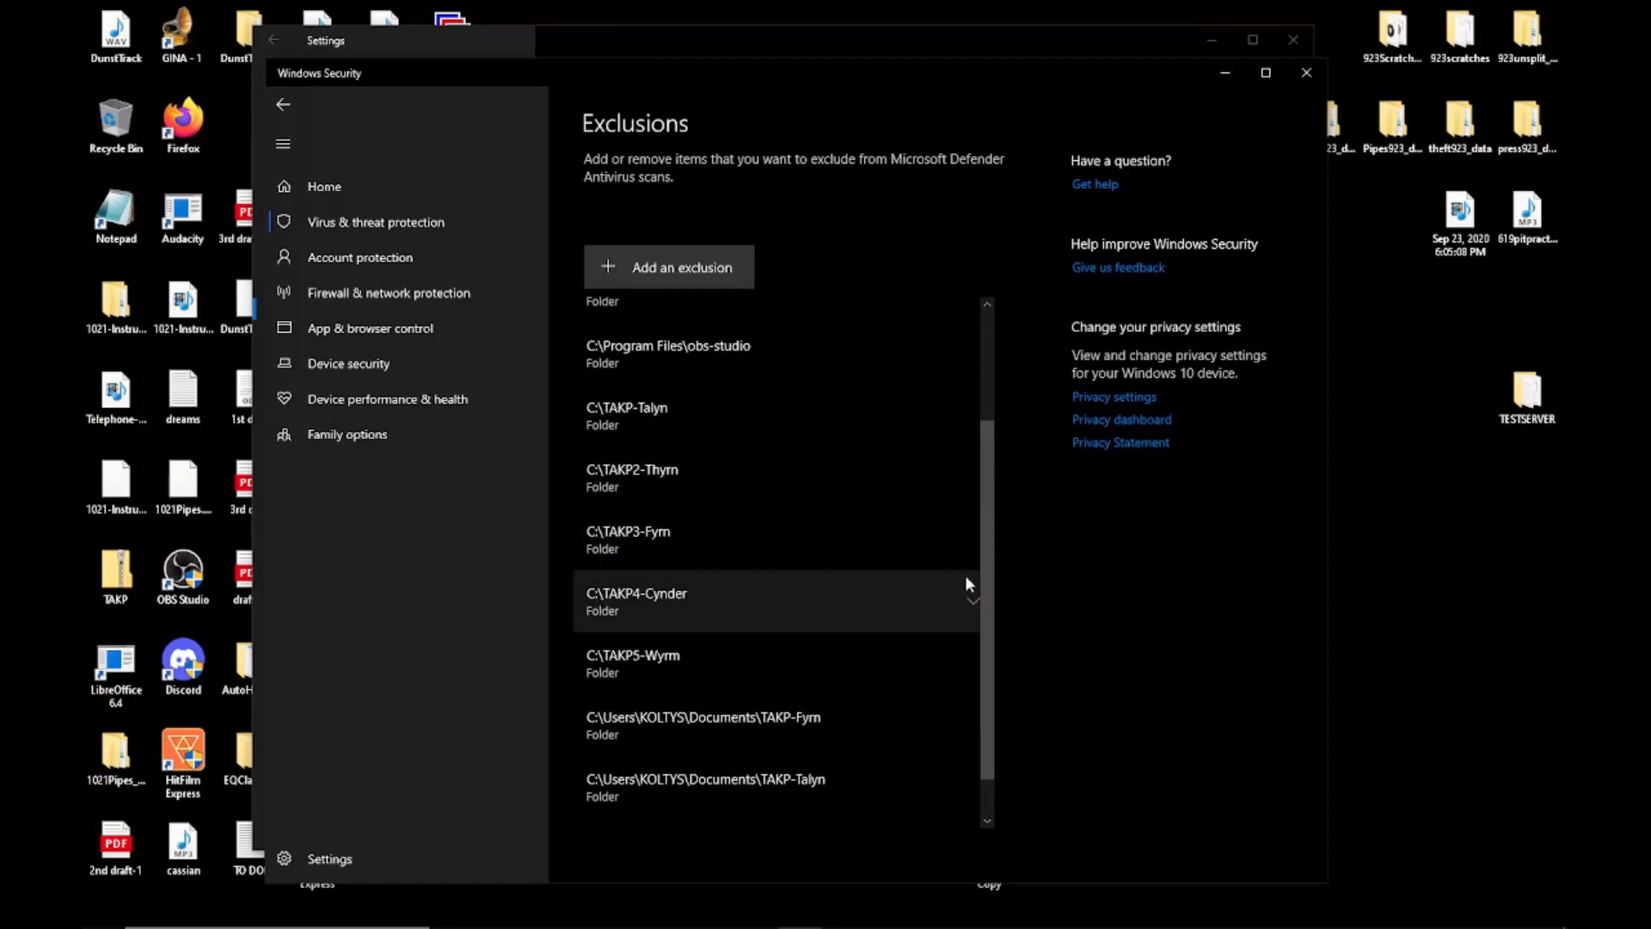
pyautogui.moveTo(981, 574); pyautogui.dragTo(984, 455)
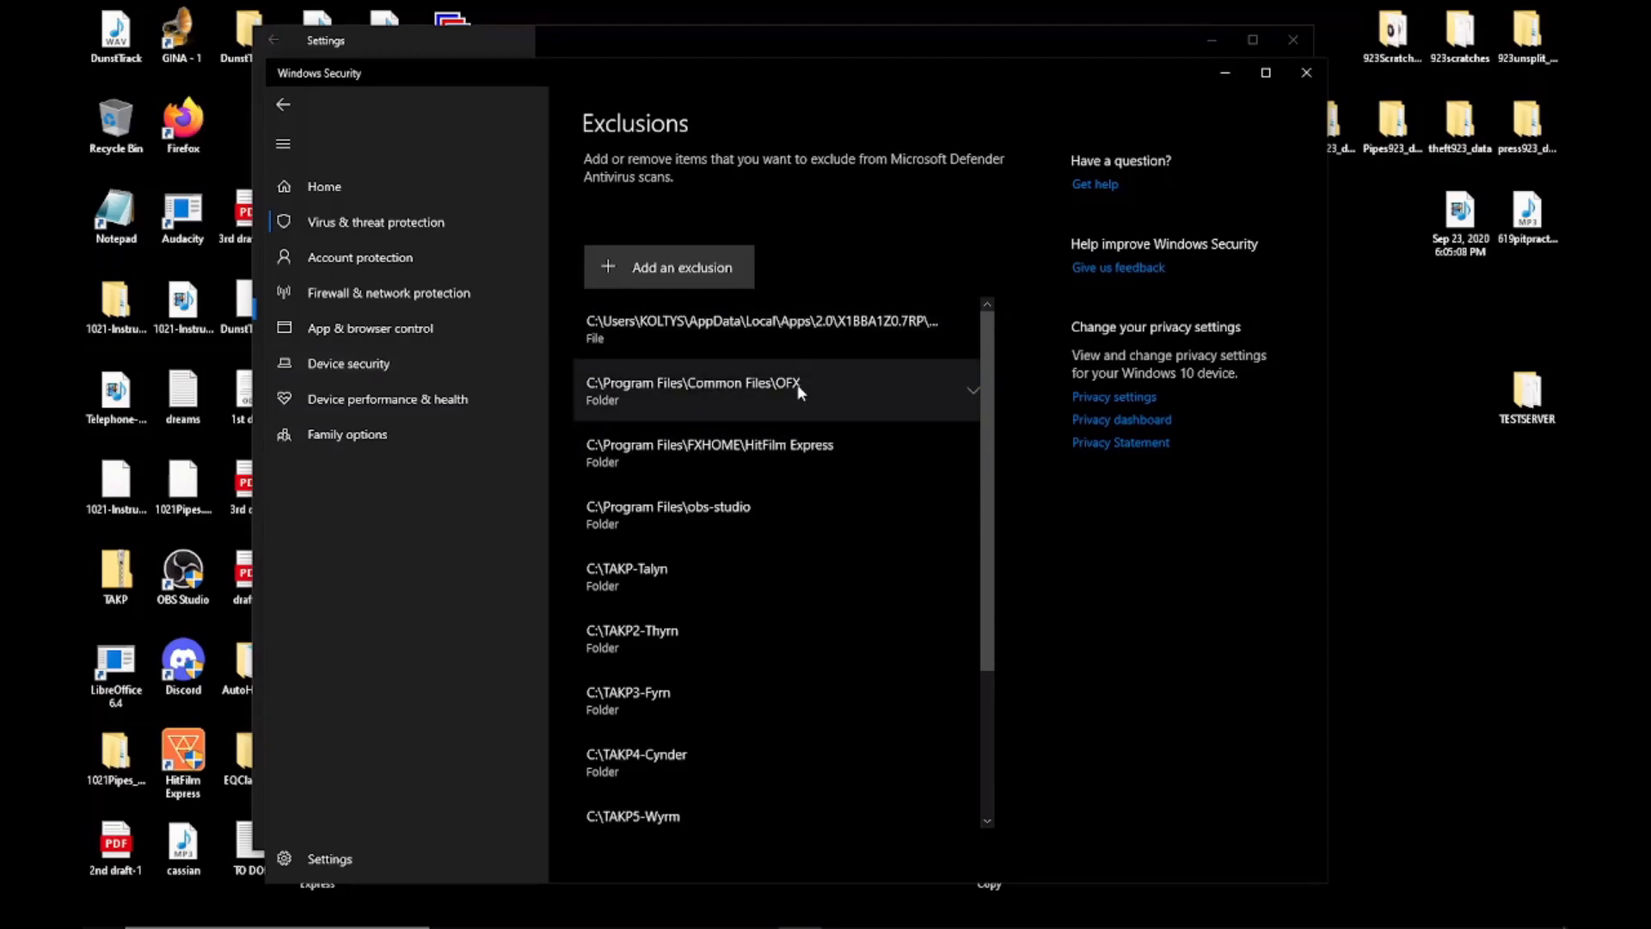
pyautogui.moveTo(984, 380); pyautogui.dragTo(948, 355)
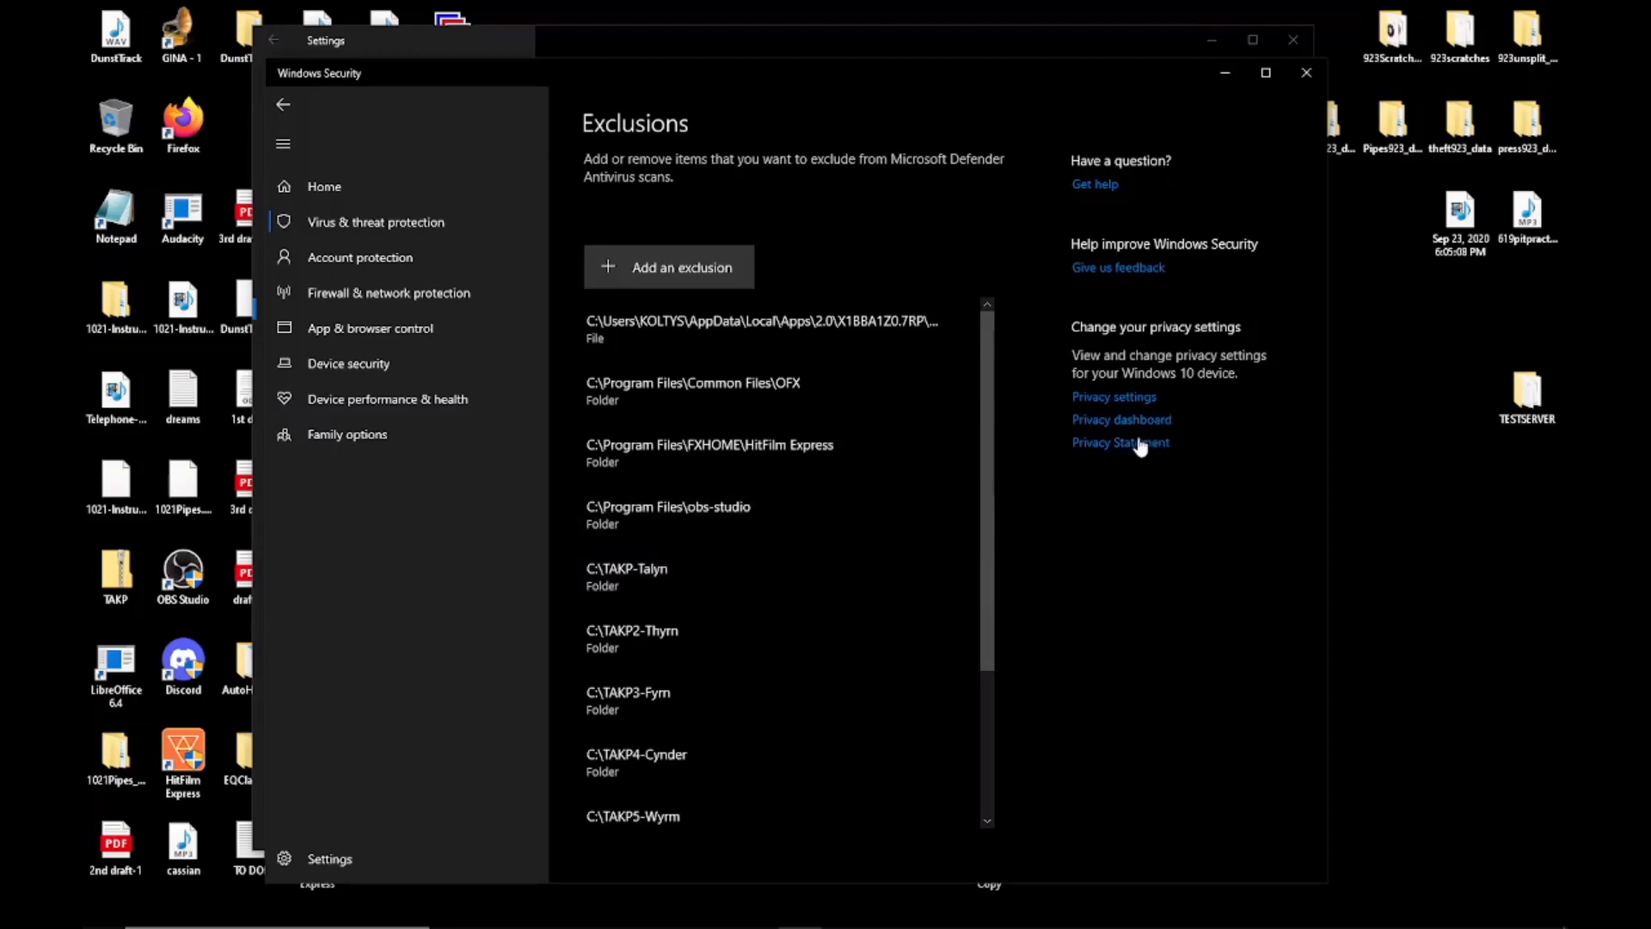
pyautogui.scroll(-2, 983, 506)
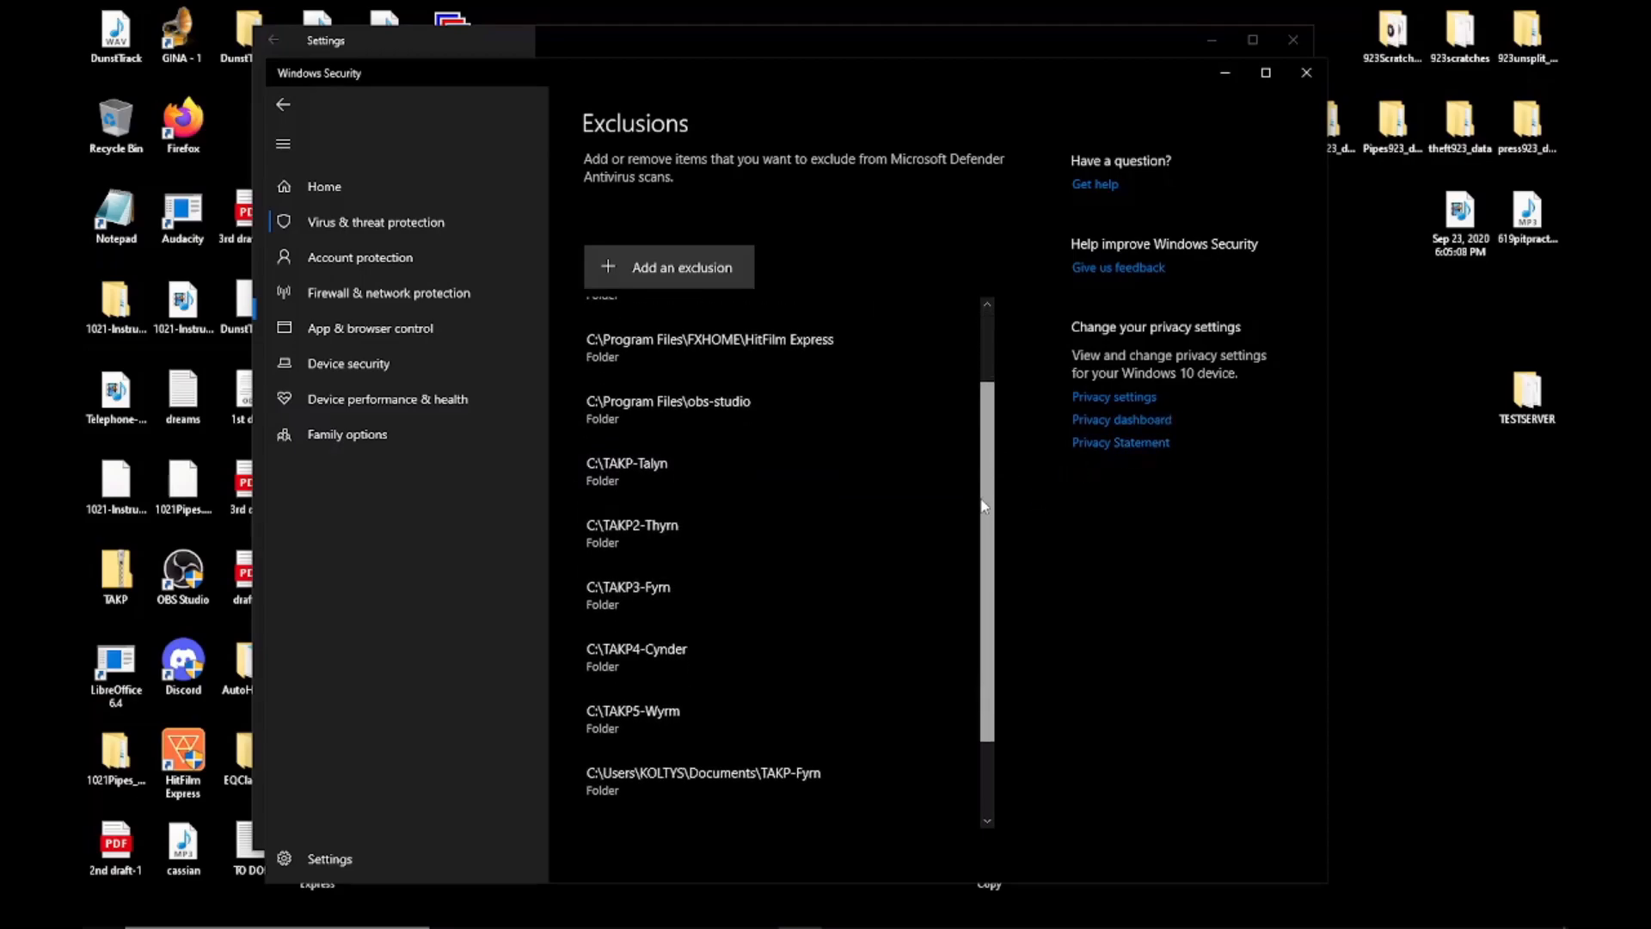
pyautogui.moveTo(983, 505)
pyautogui.mouseDown()
pyautogui.moveTo(976, 456)
pyautogui.moveTo(972, 490)
pyautogui.mouseUp()
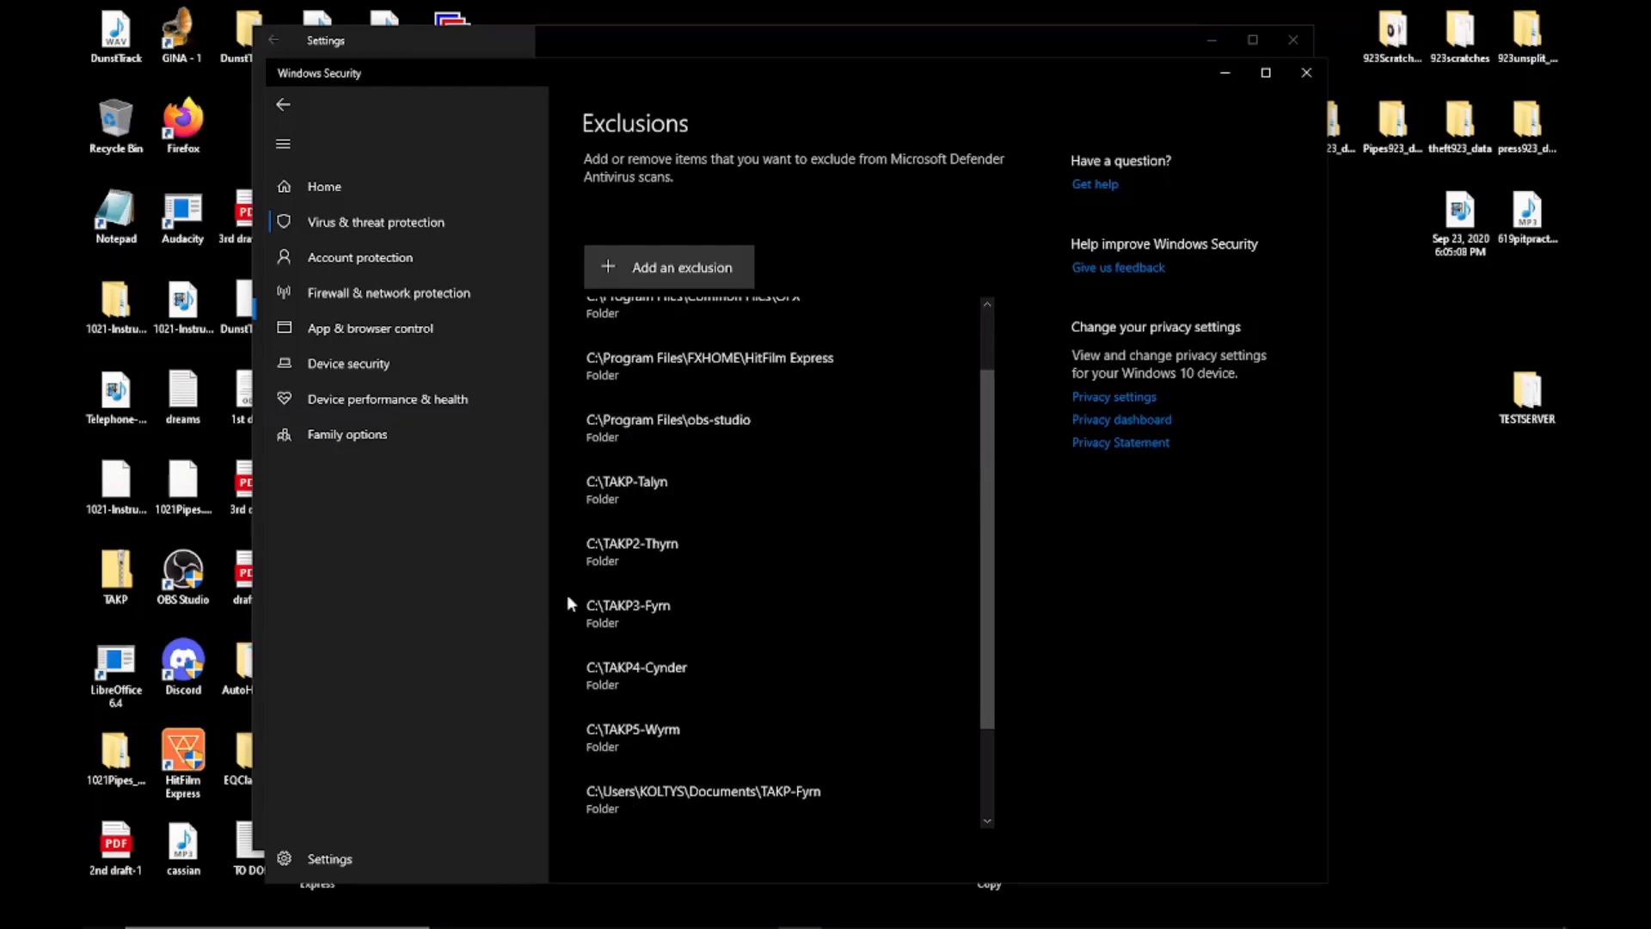
pyautogui.click(669, 261)
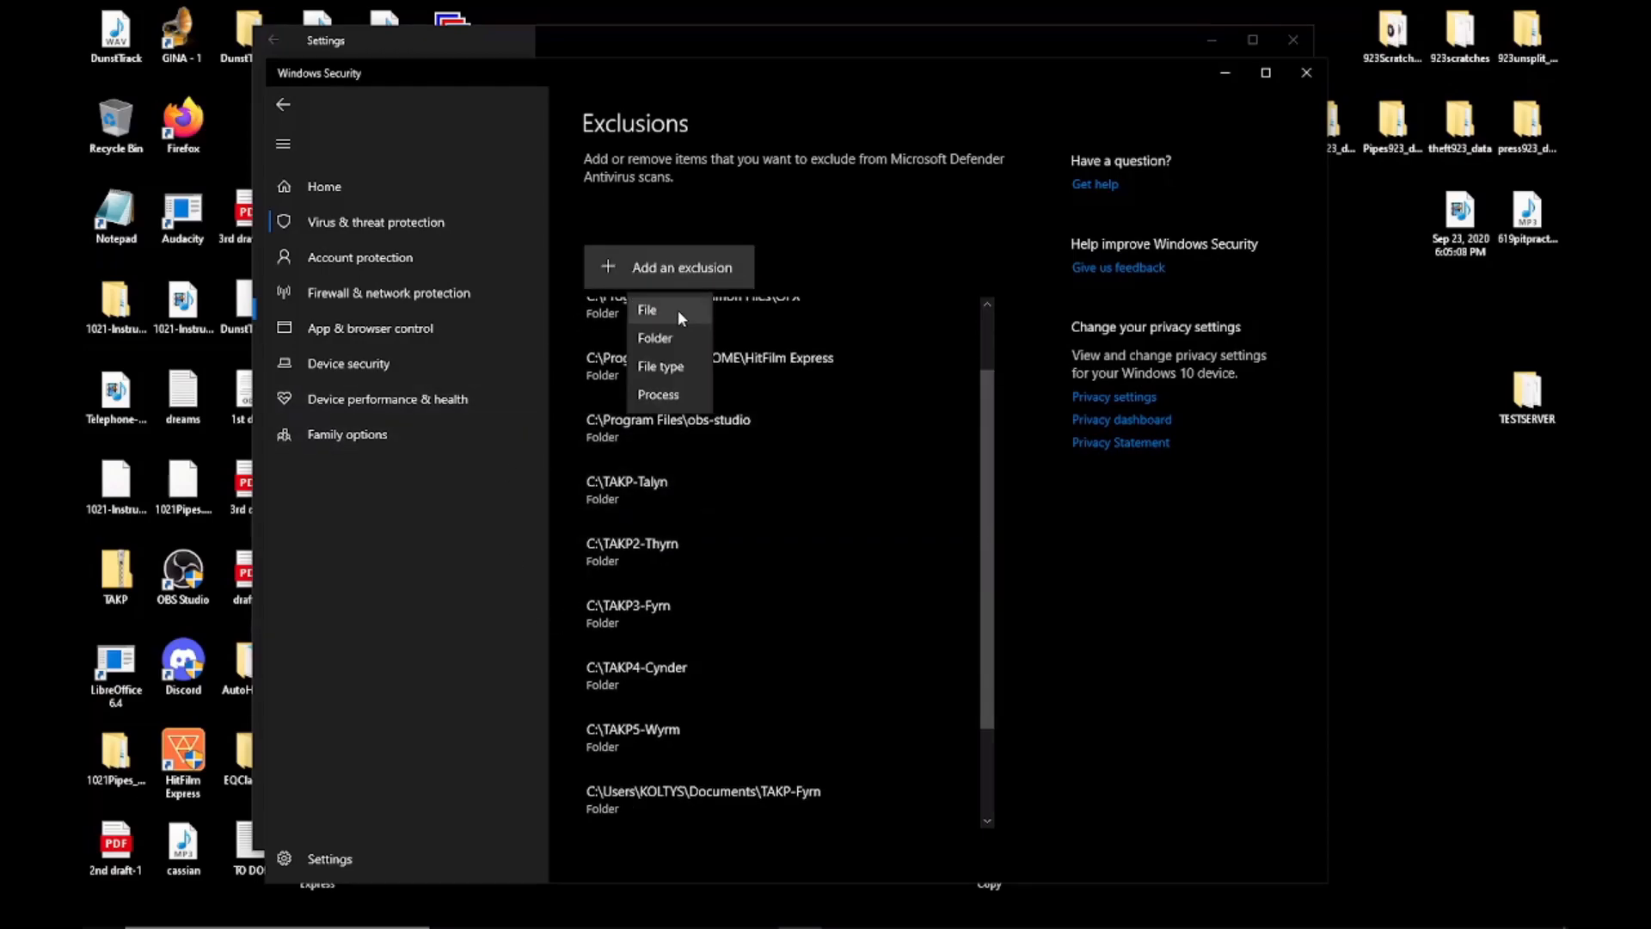
# - Close the Settings and Windows Security windows
pyautogui.moveTo(689, 48); pyautogui.dragTo(845, 70)
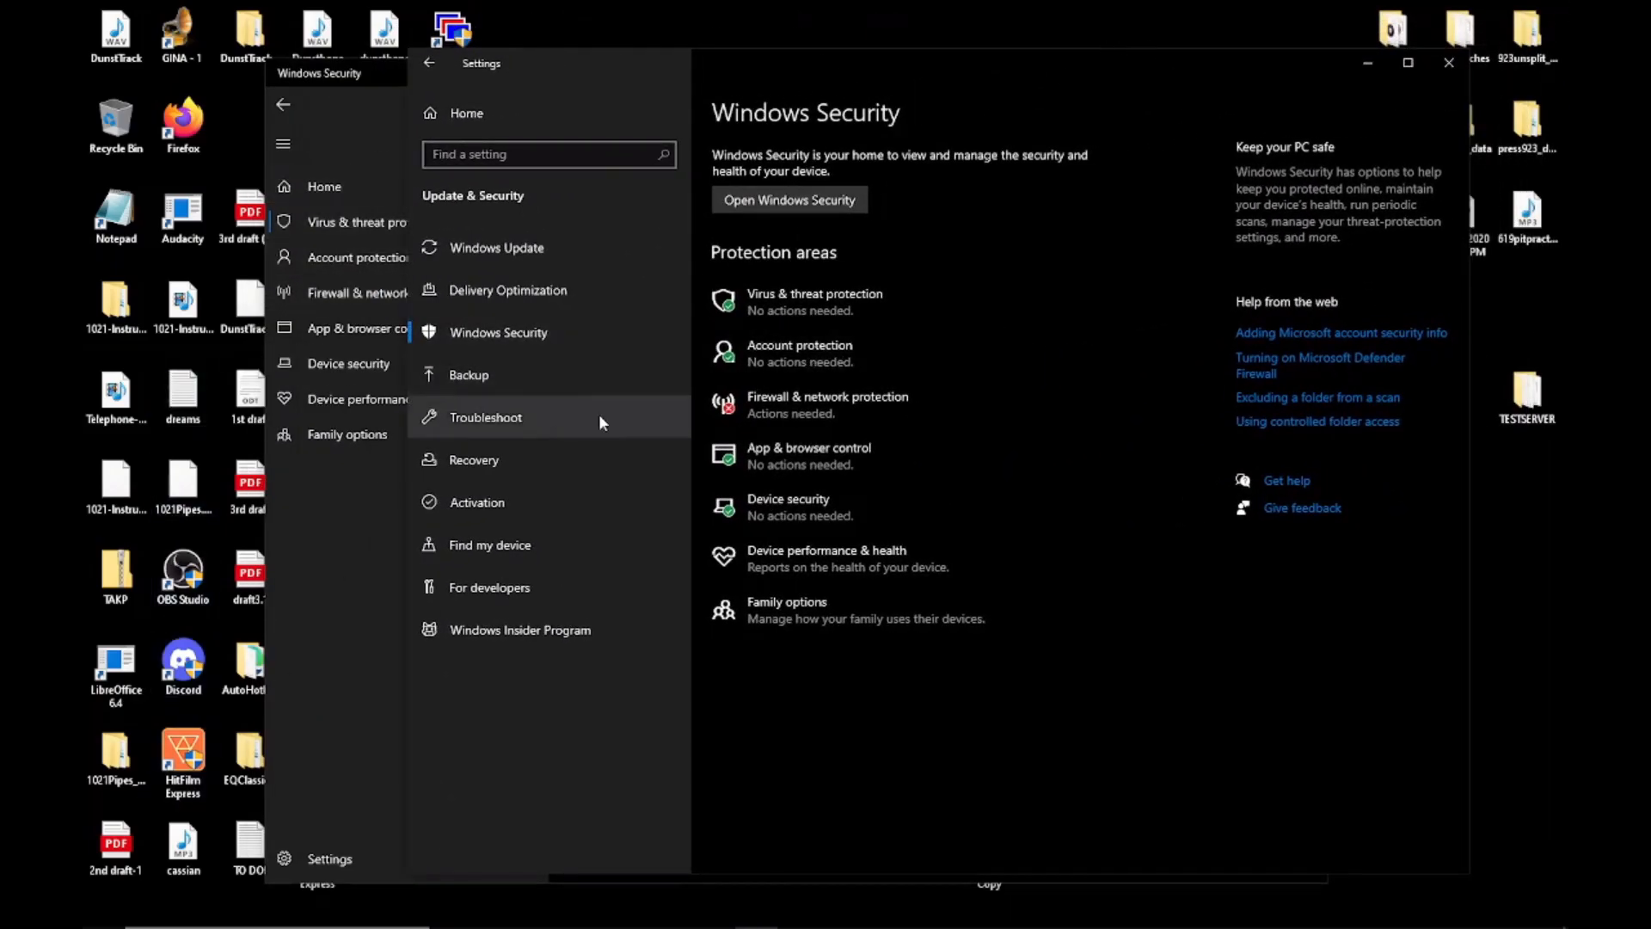
pyautogui.click(1448, 63)
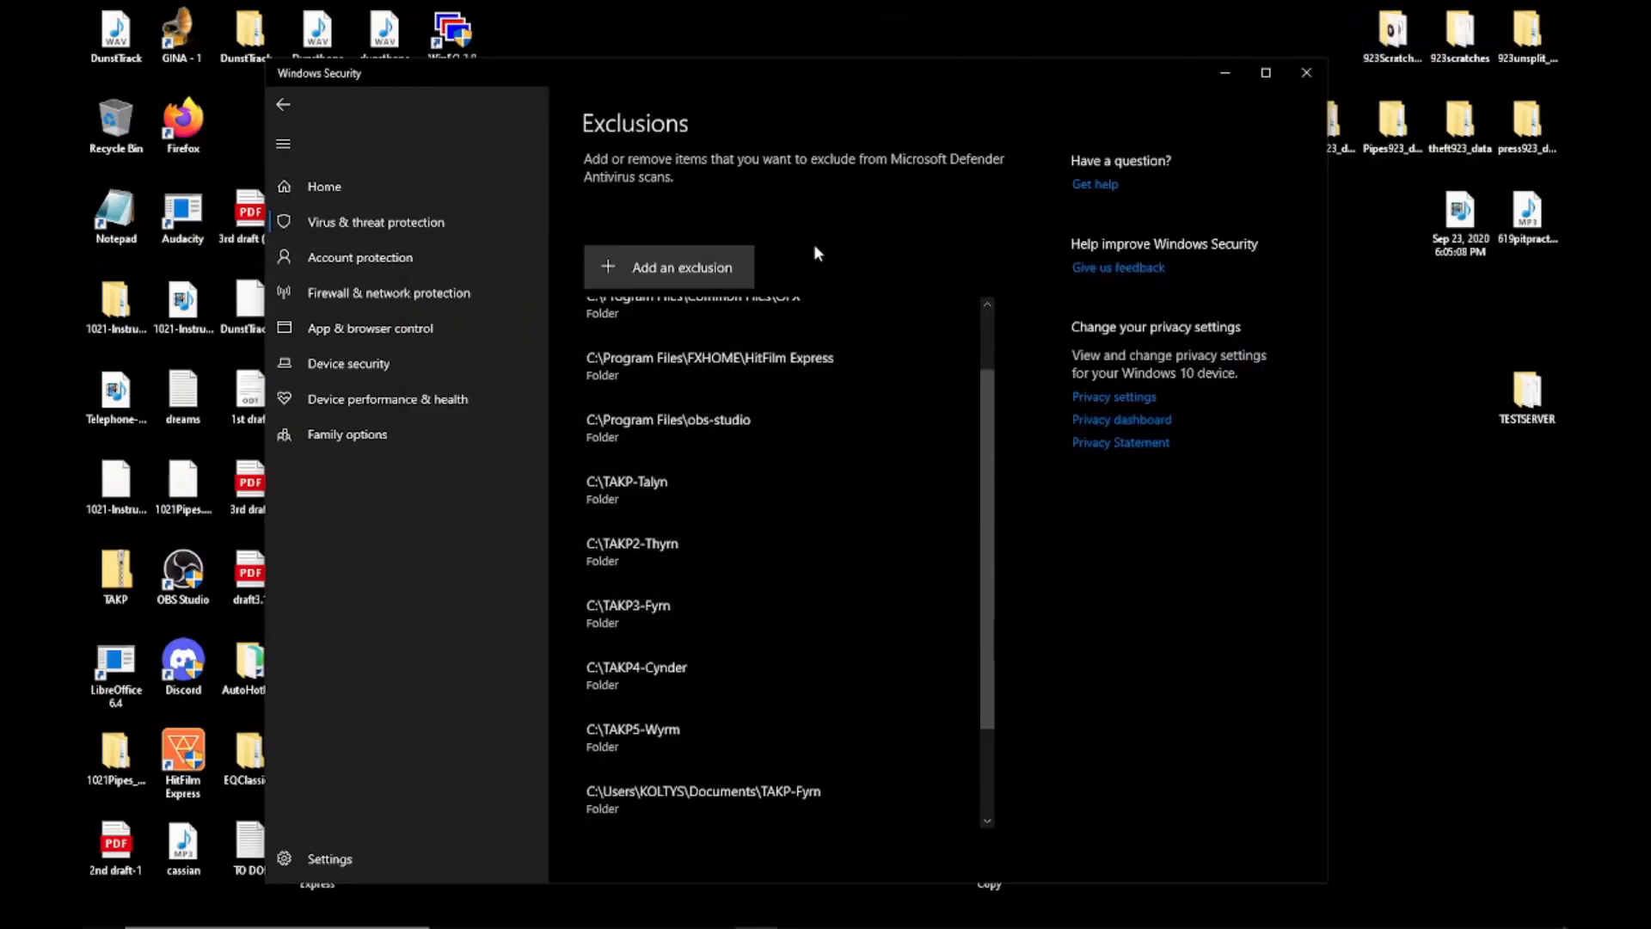
pyautogui.click(1305, 74)
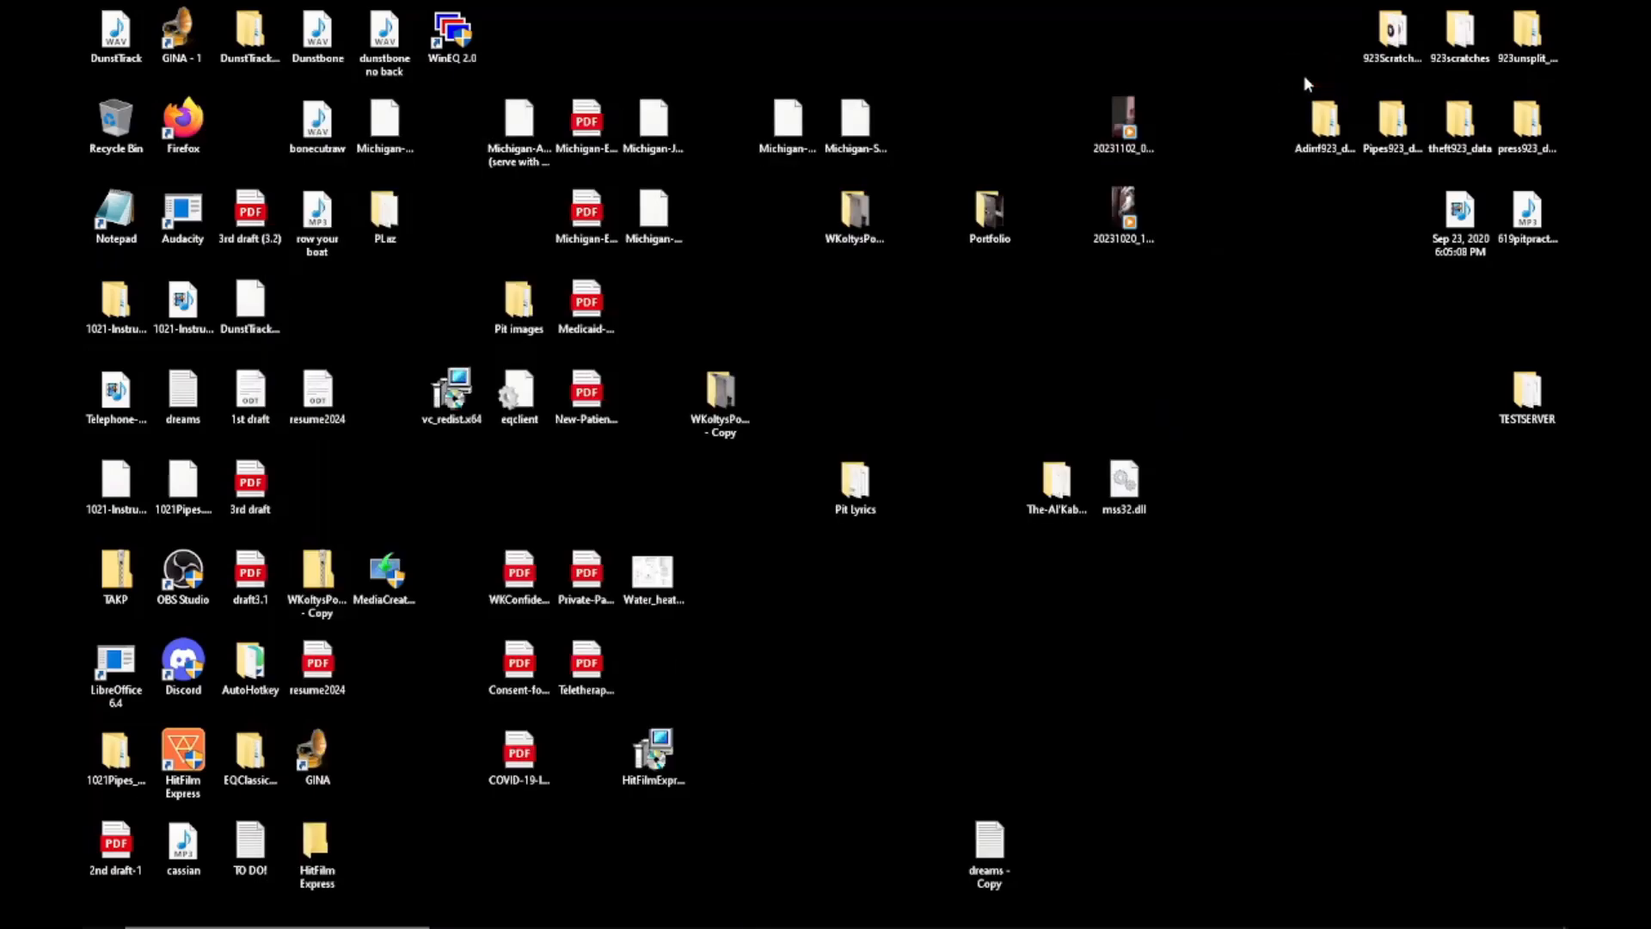
# - Open the properties of the first eqgame shortcut pinned to the taskbar
pyautogui.moveTo(575, 927)
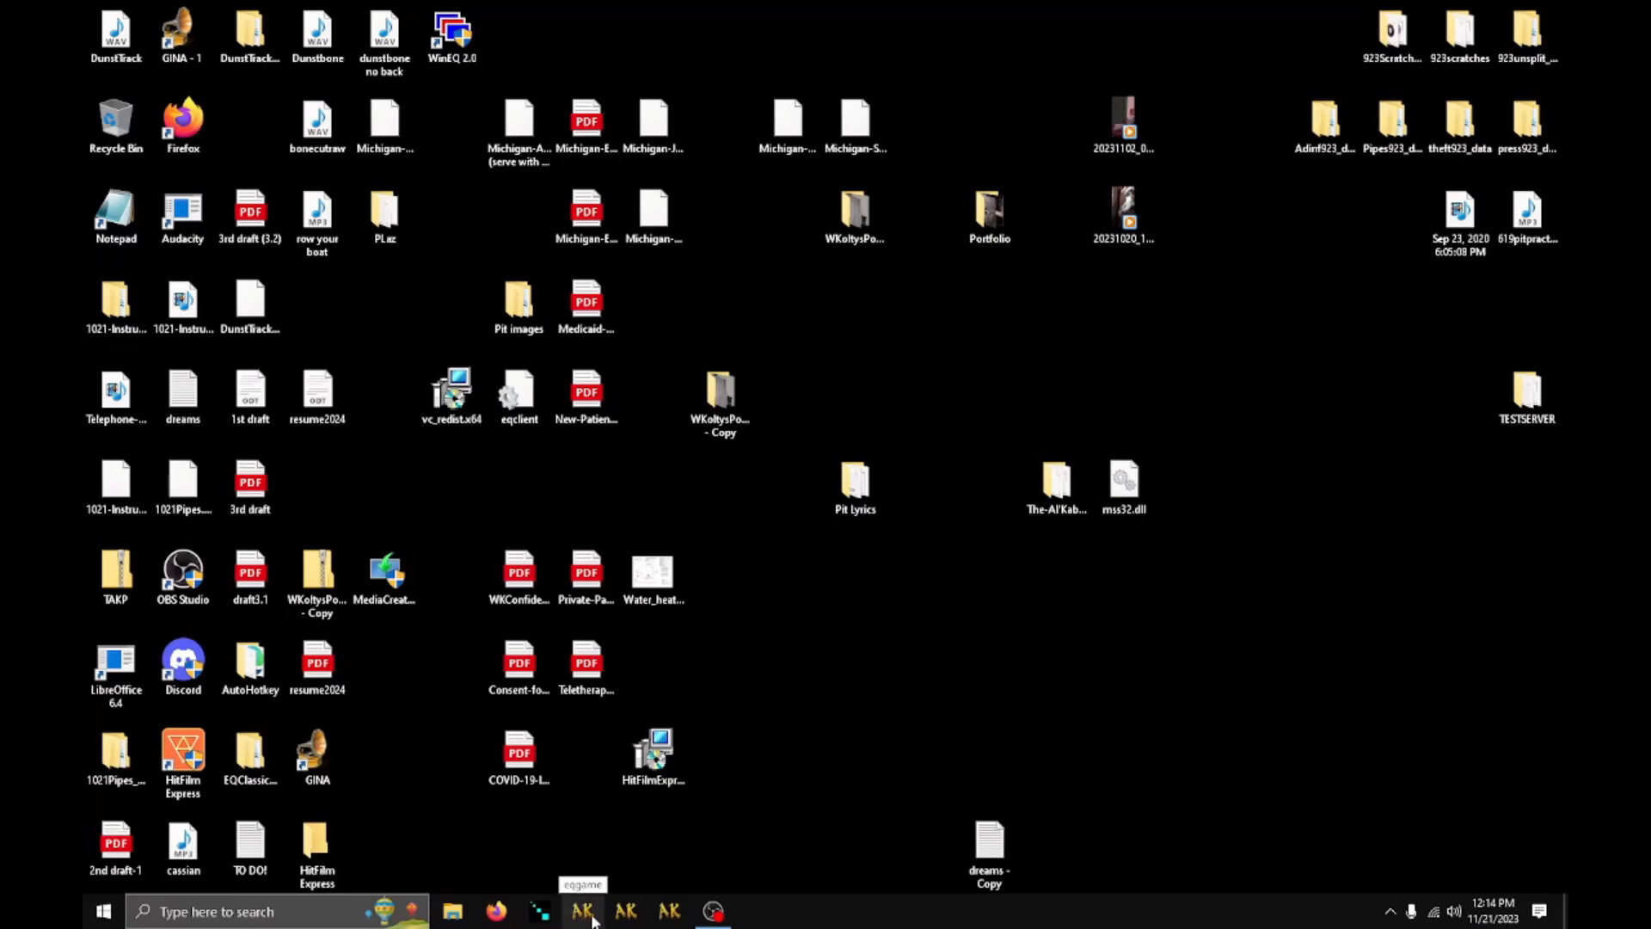
pyautogui.rightClick(591, 915)
pyautogui.keyDown('shift'); pyautogui.rightClick(591, 914); pyautogui.keyUp('shift')
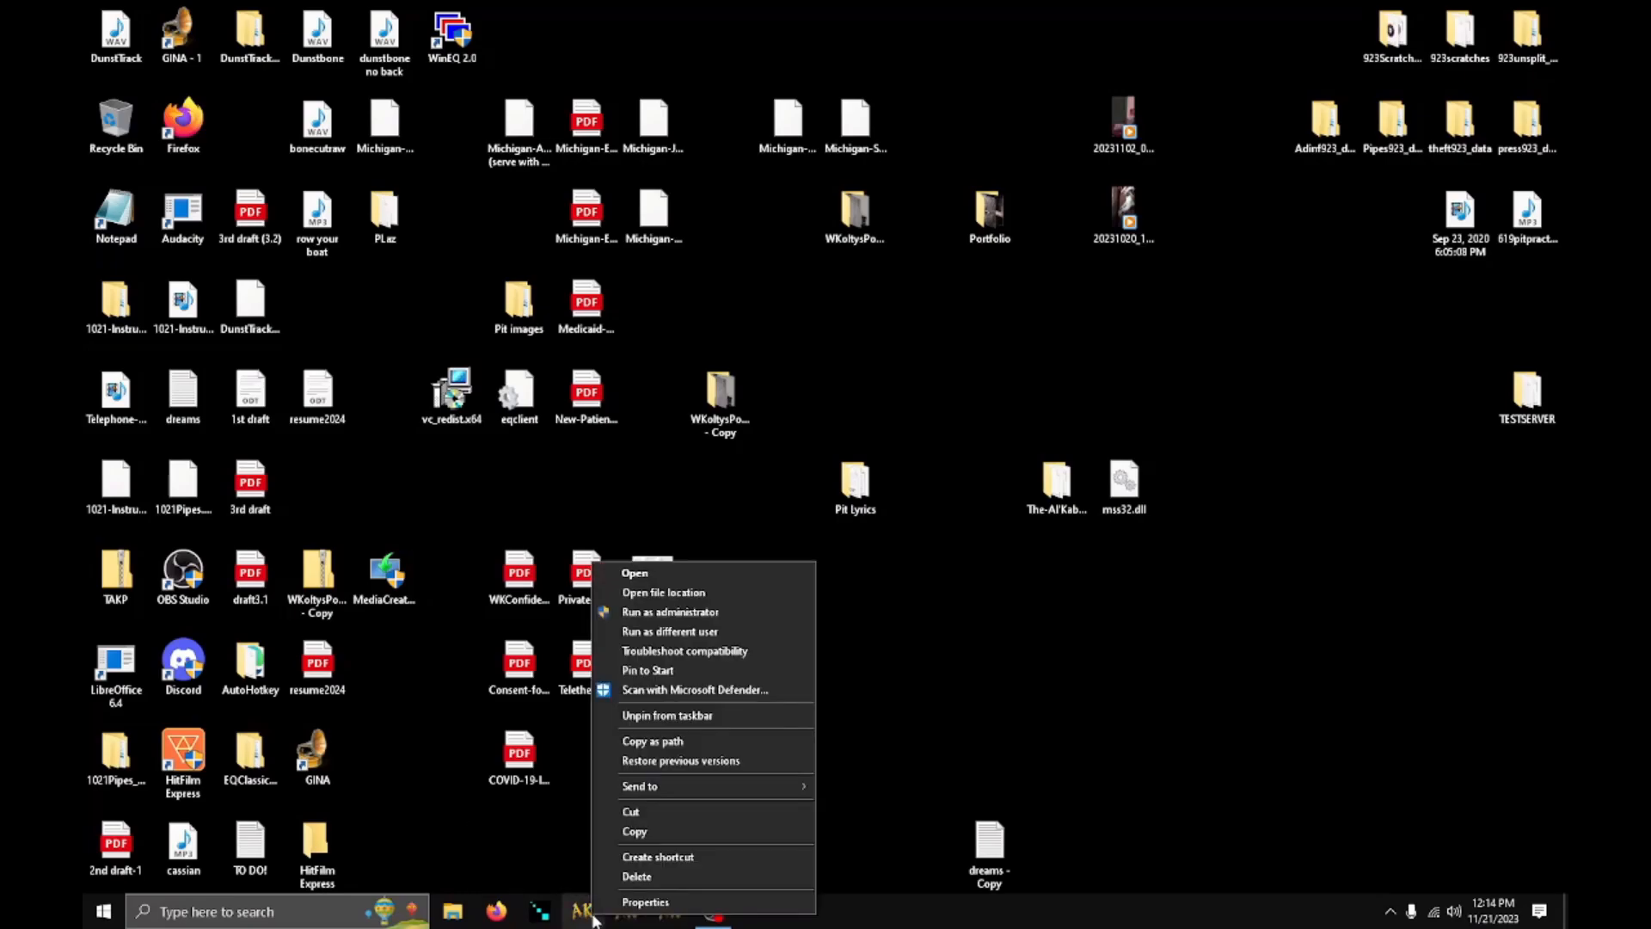
pyautogui.click(645, 902)
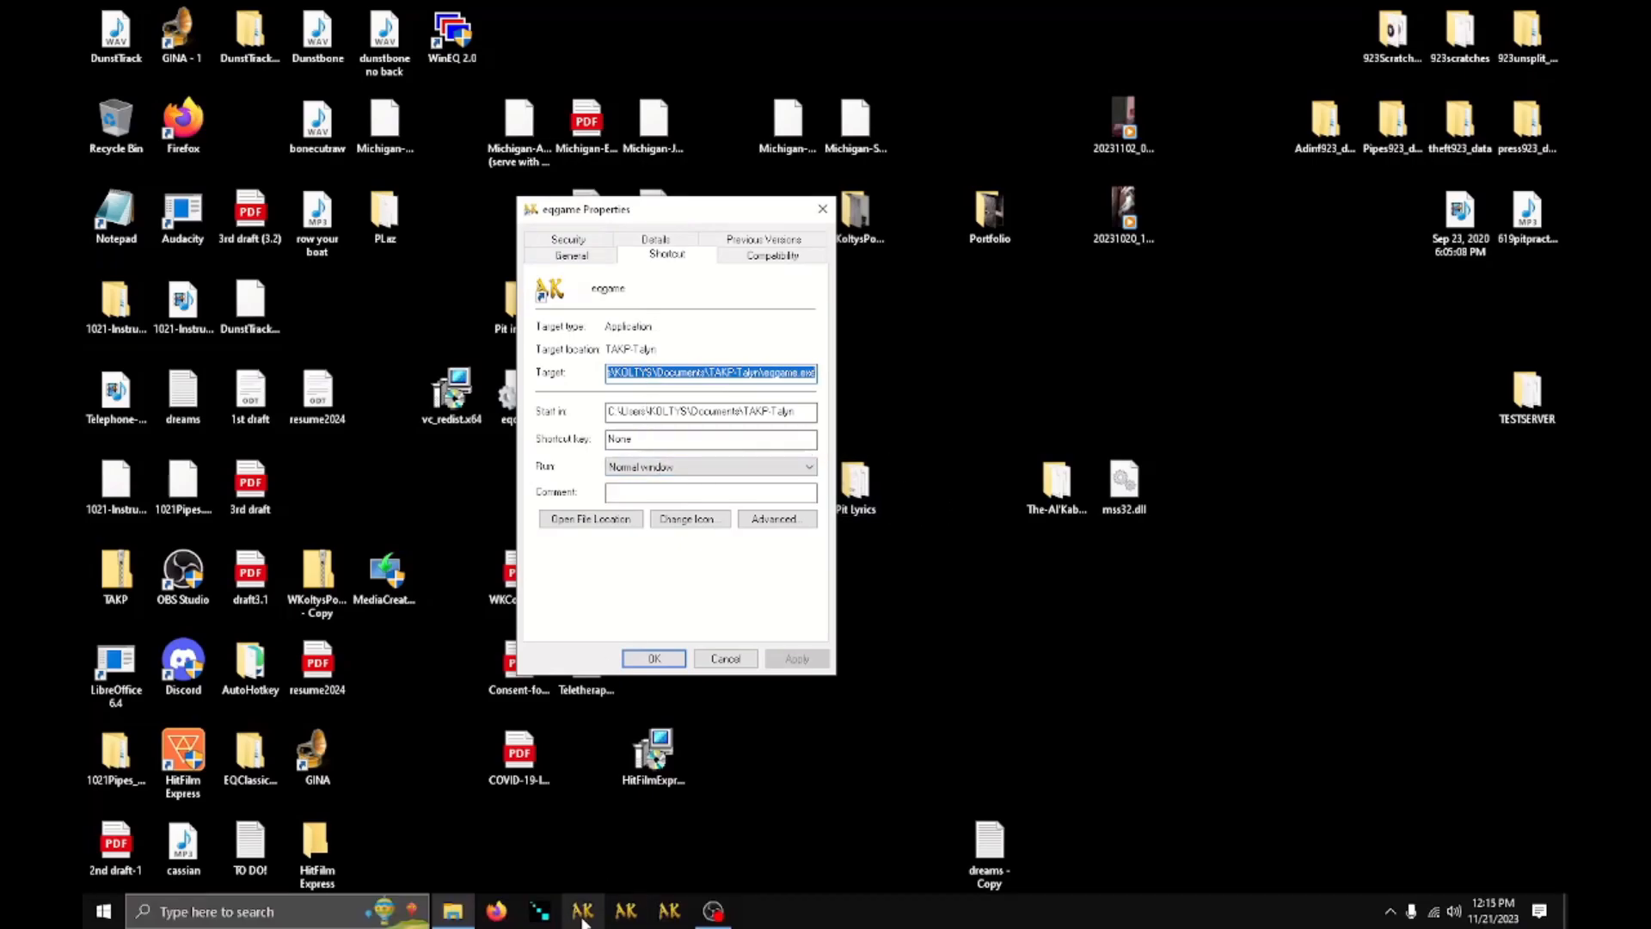
# - Open the eqgame shortcut's file location and show the compatibility settings in the eqgame application's properties
pyautogui.click(621, 521)
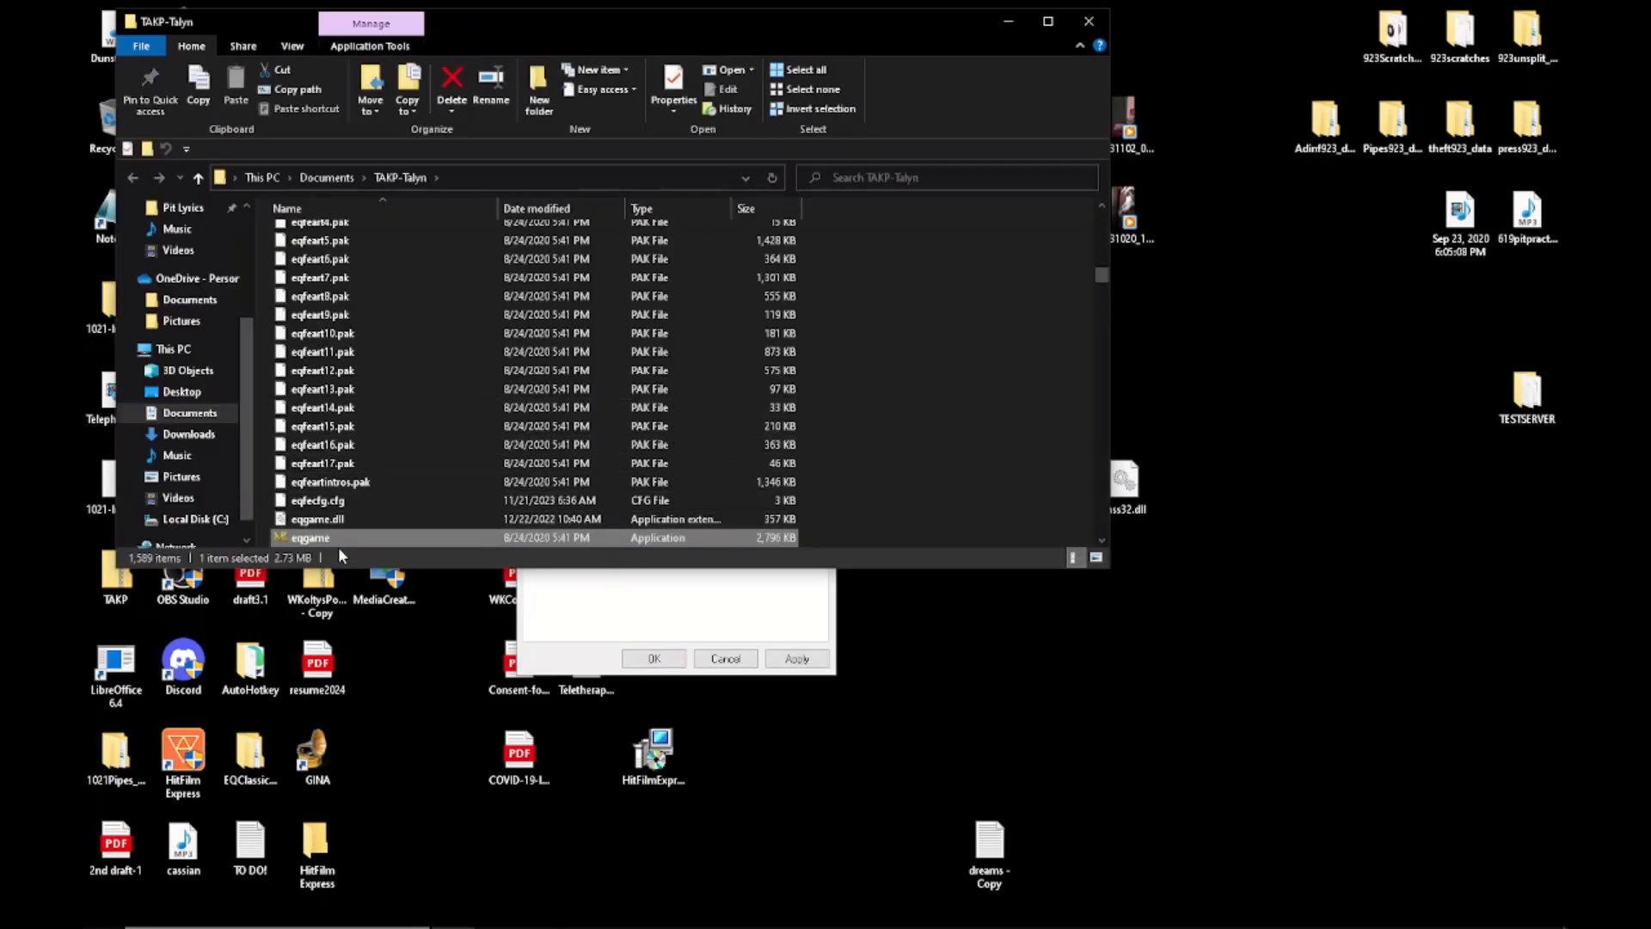
pyautogui.rightClick(319, 541)
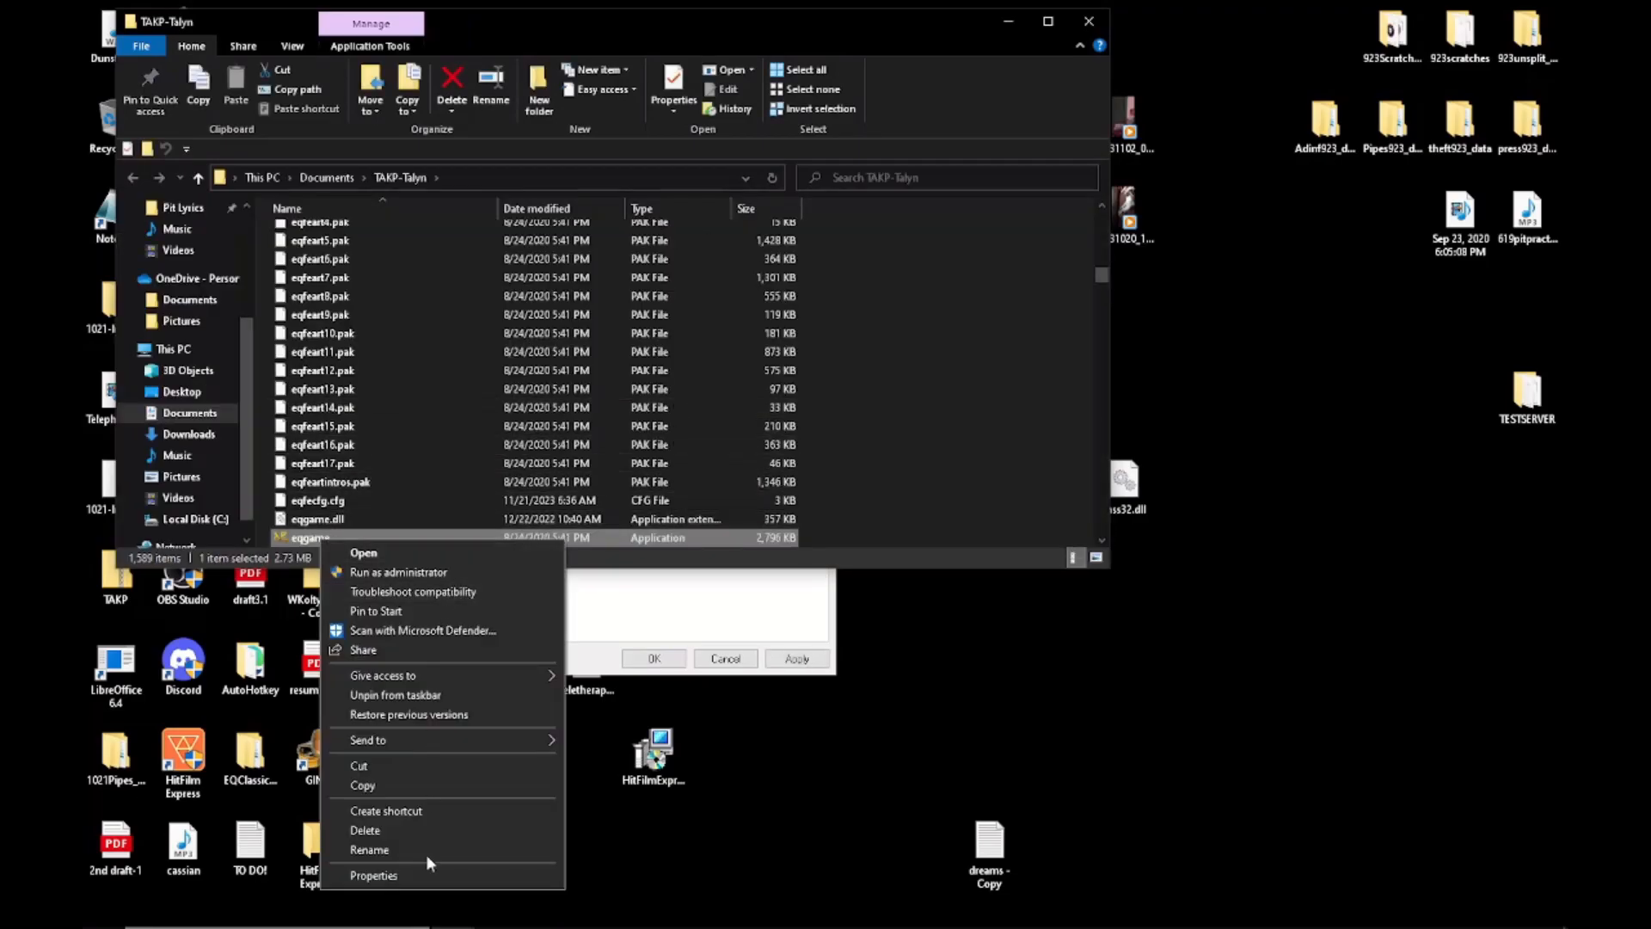
pyautogui.click(375, 875)
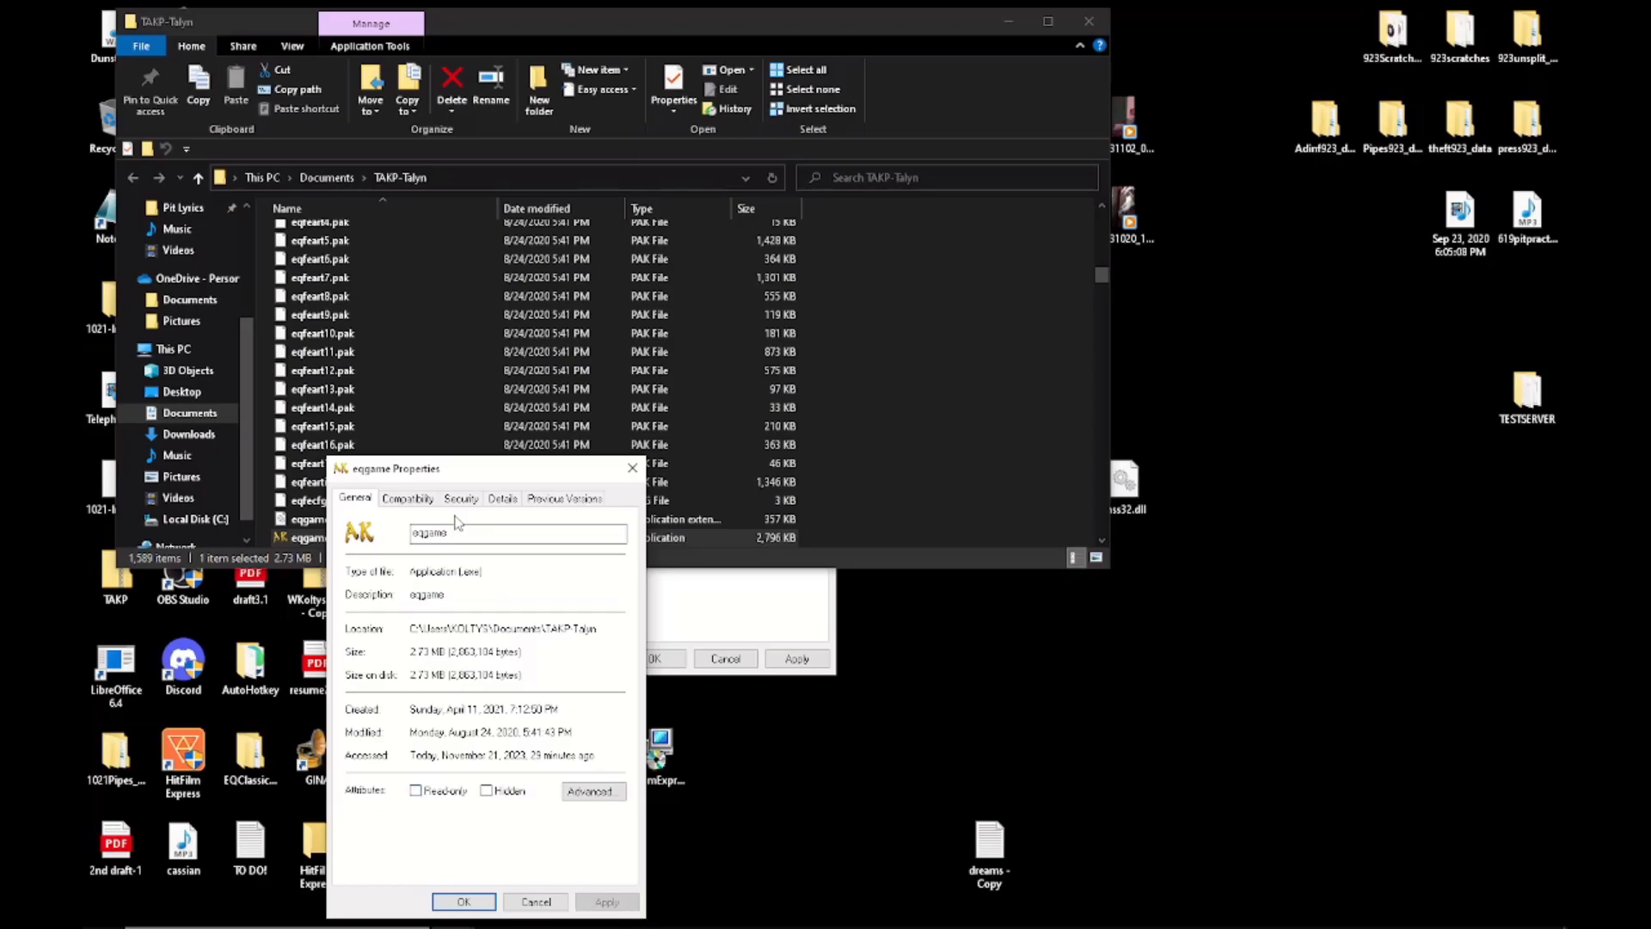
pyautogui.click(409, 500)
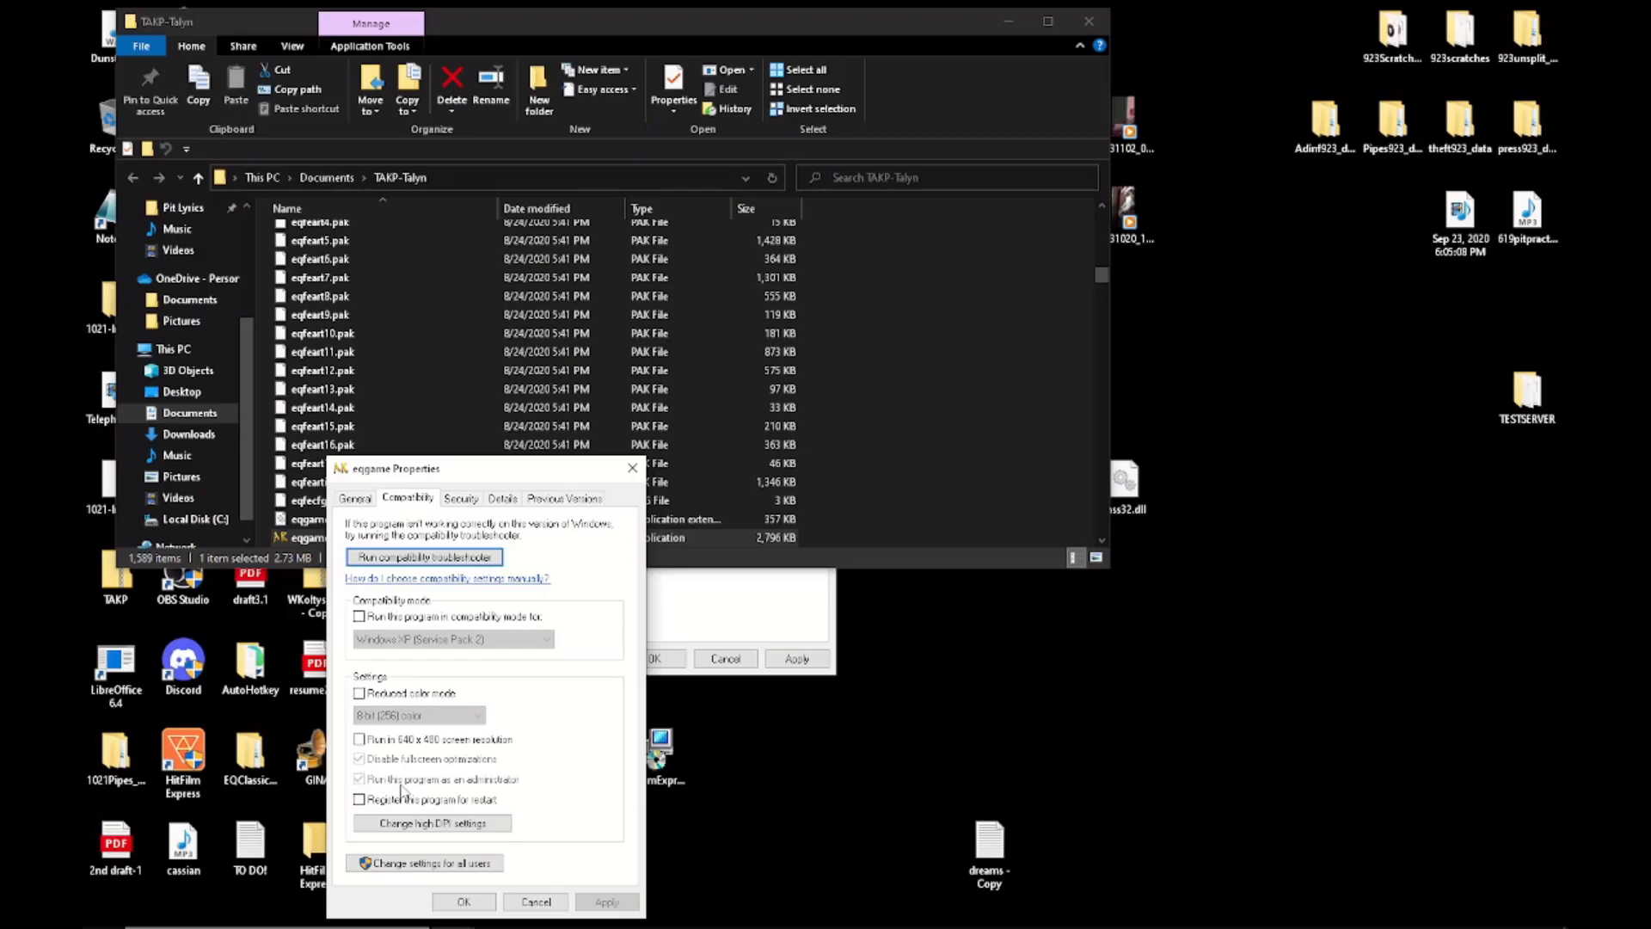
# - Review the high DPI settings of the eqgame application, then accept and close its properties
pyautogui.click(420, 828)
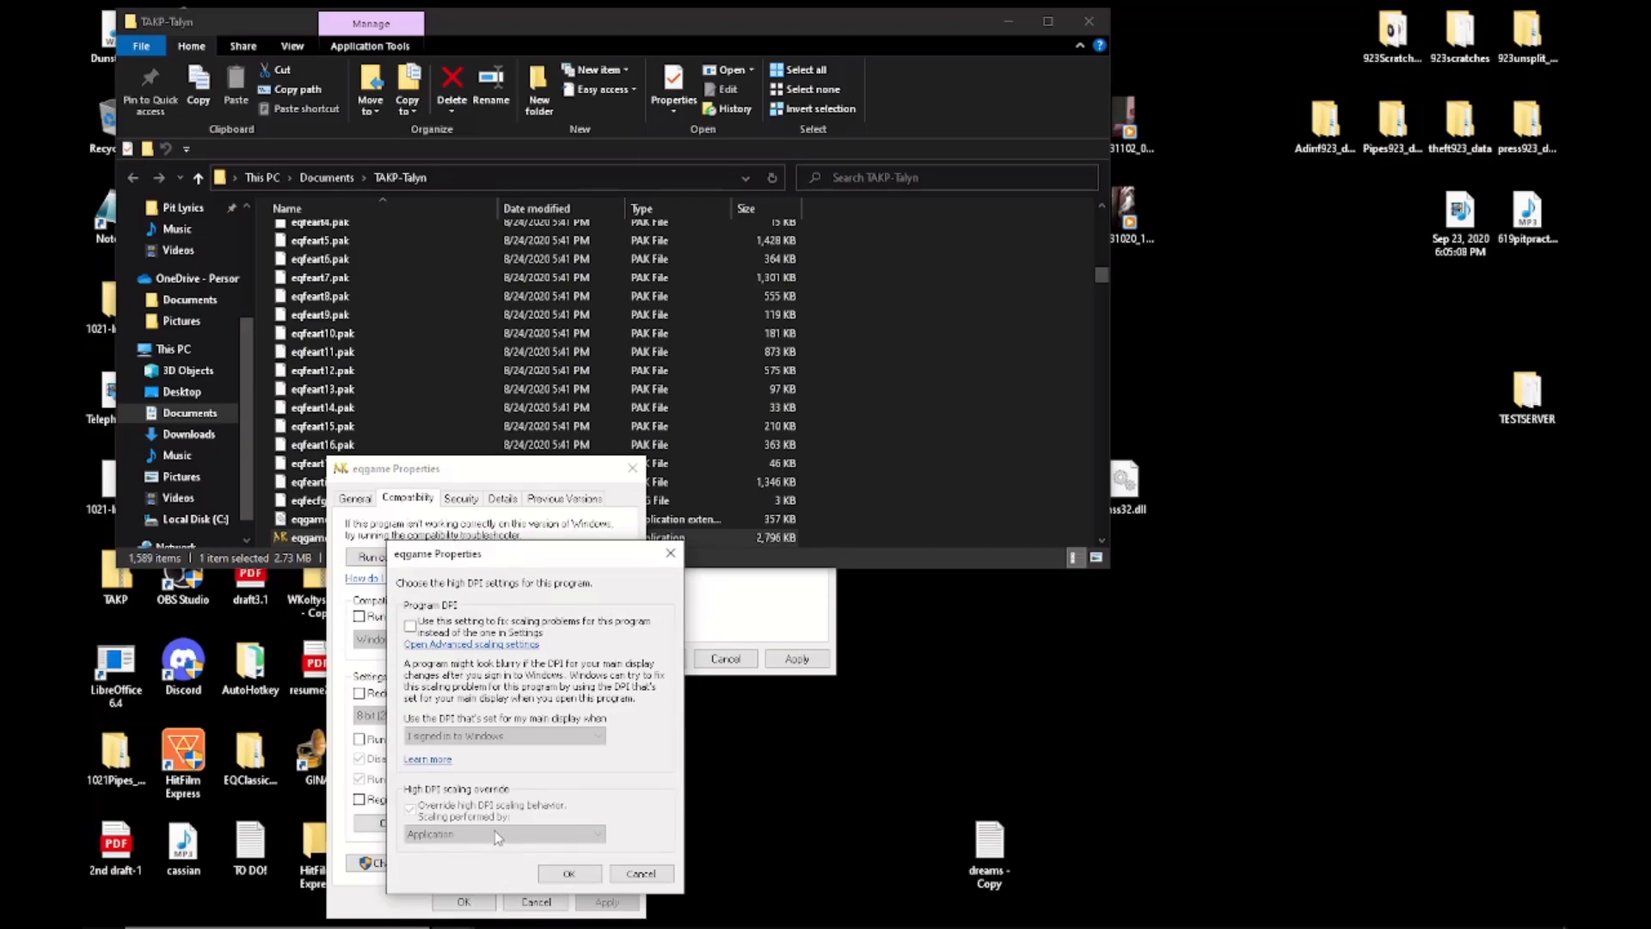
pyautogui.click(570, 873)
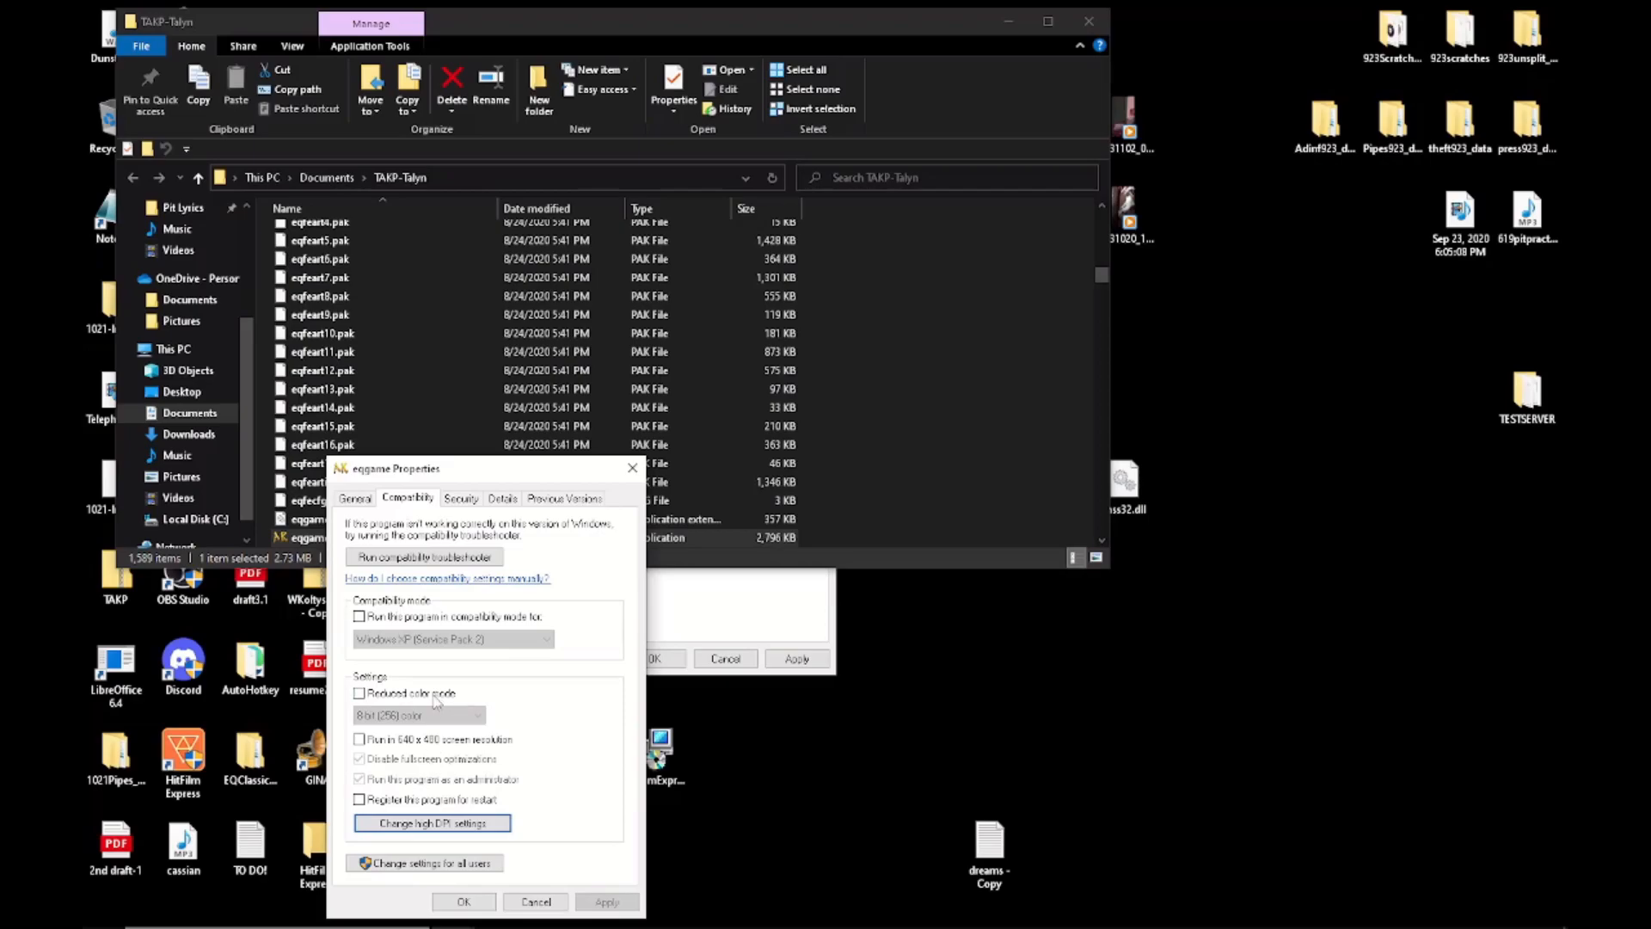
pyautogui.click(464, 901)
# - Open the eqclient configuration file from the TAKP-Talyn folder in Notepad
pyautogui.scroll(3, 415, 369)
pyautogui.scroll(2, 416, 369)
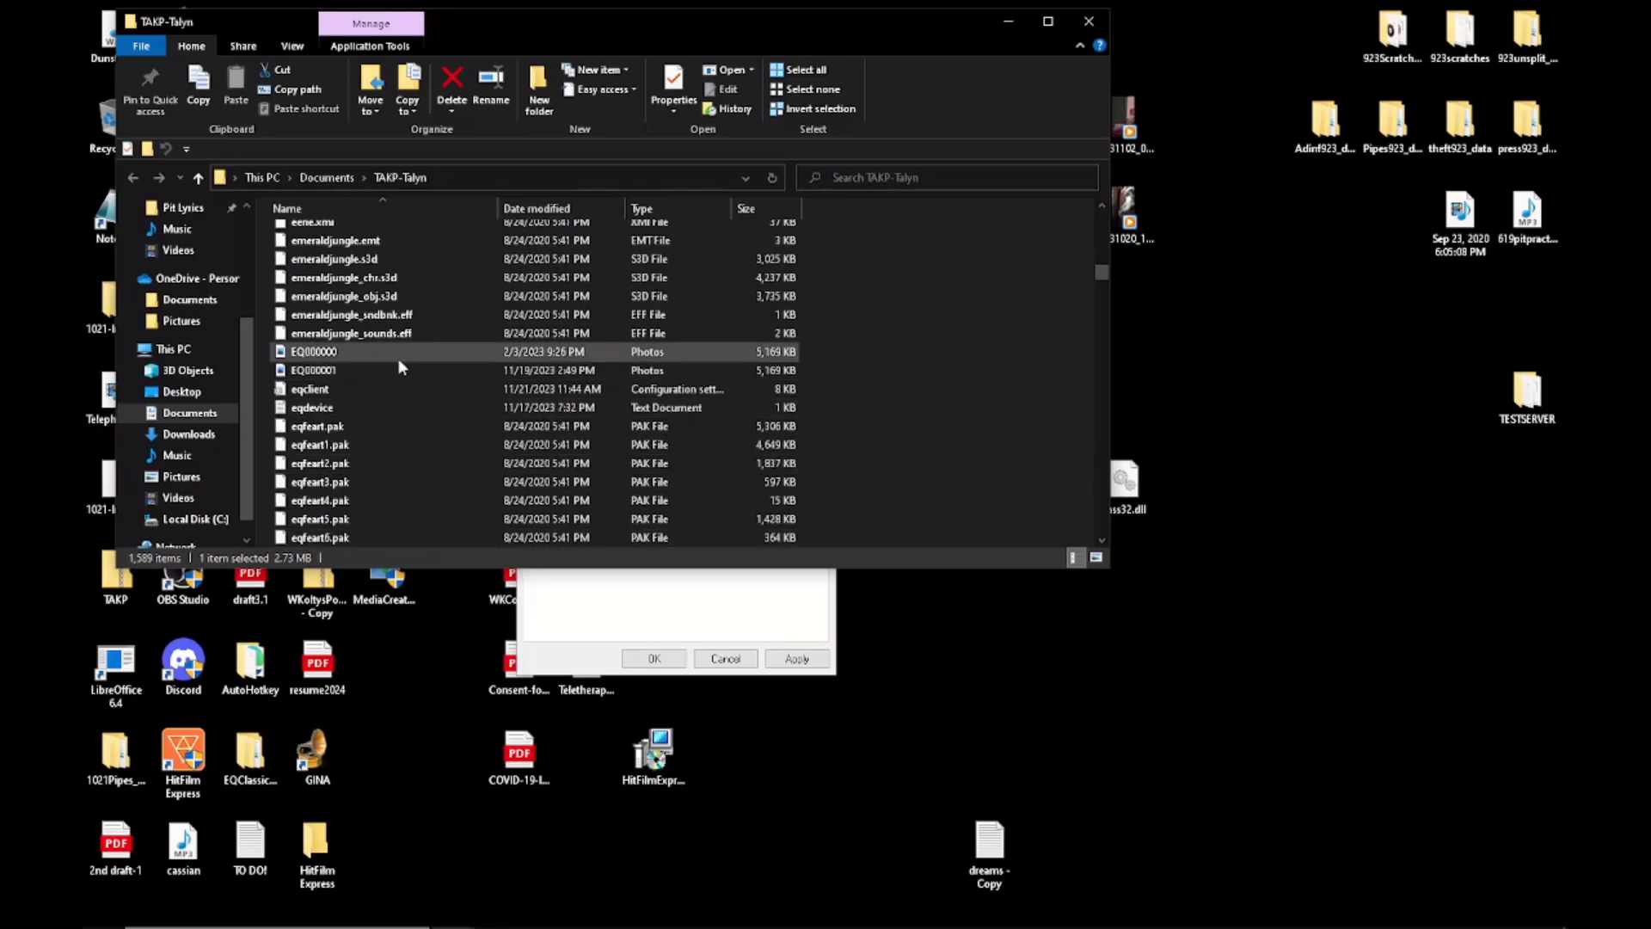
pyautogui.doubleClick(320, 389)
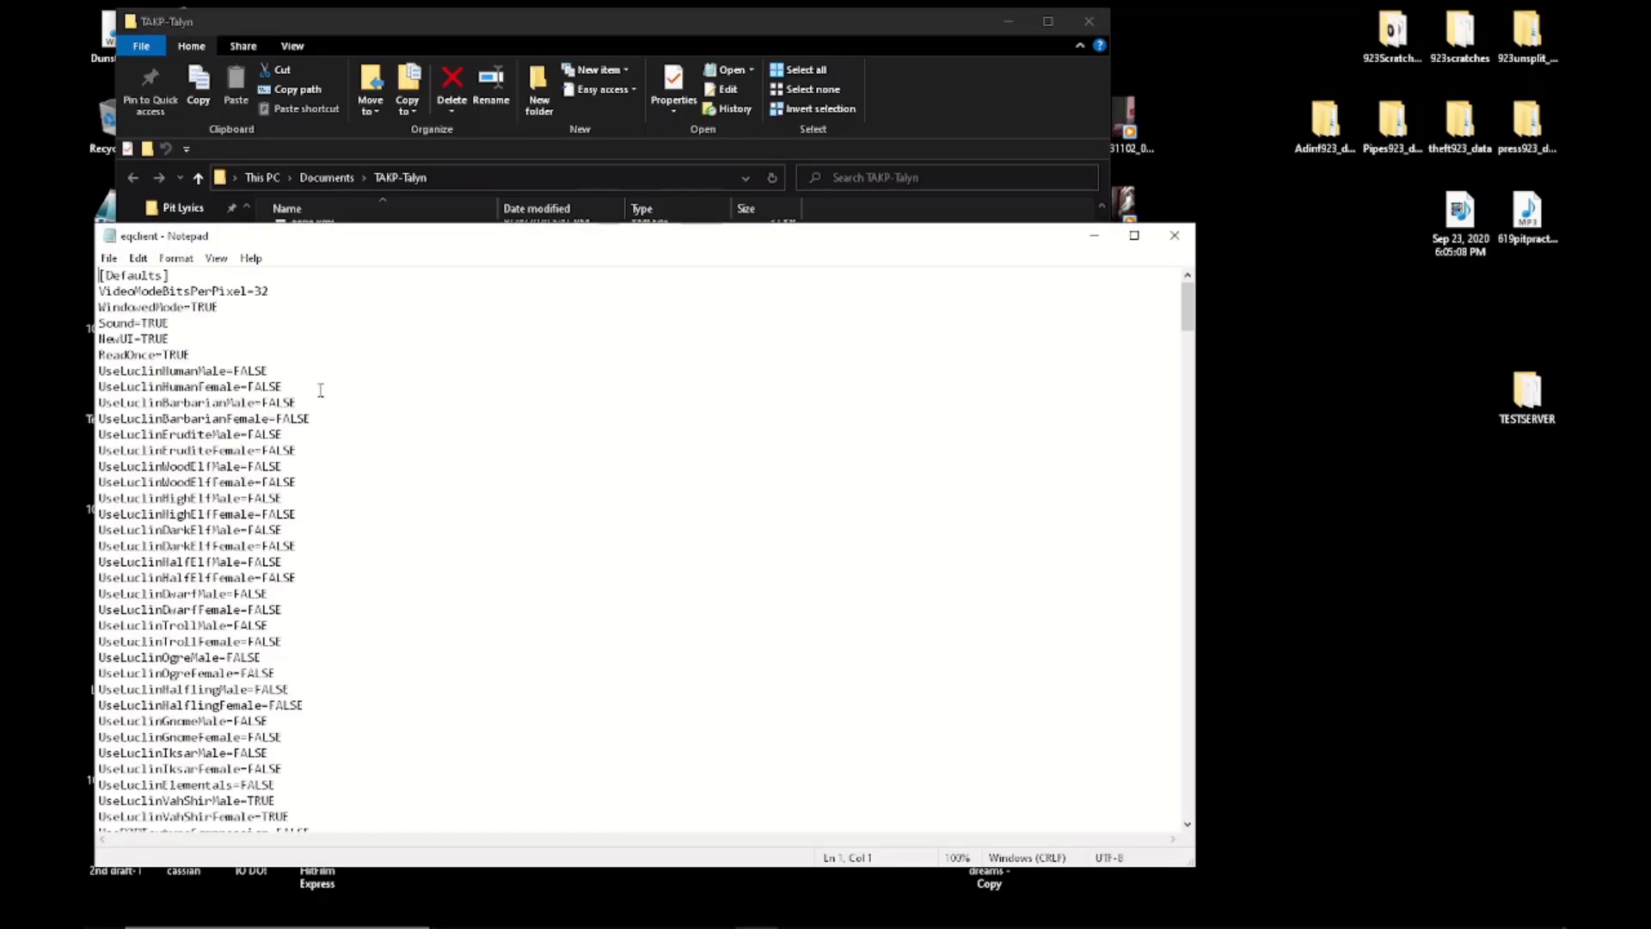
# - Examine the Luclin model, display and interface settings in the eqclient file
pyautogui.click(162, 400)
pyautogui.scroll(-5, 202, 600)
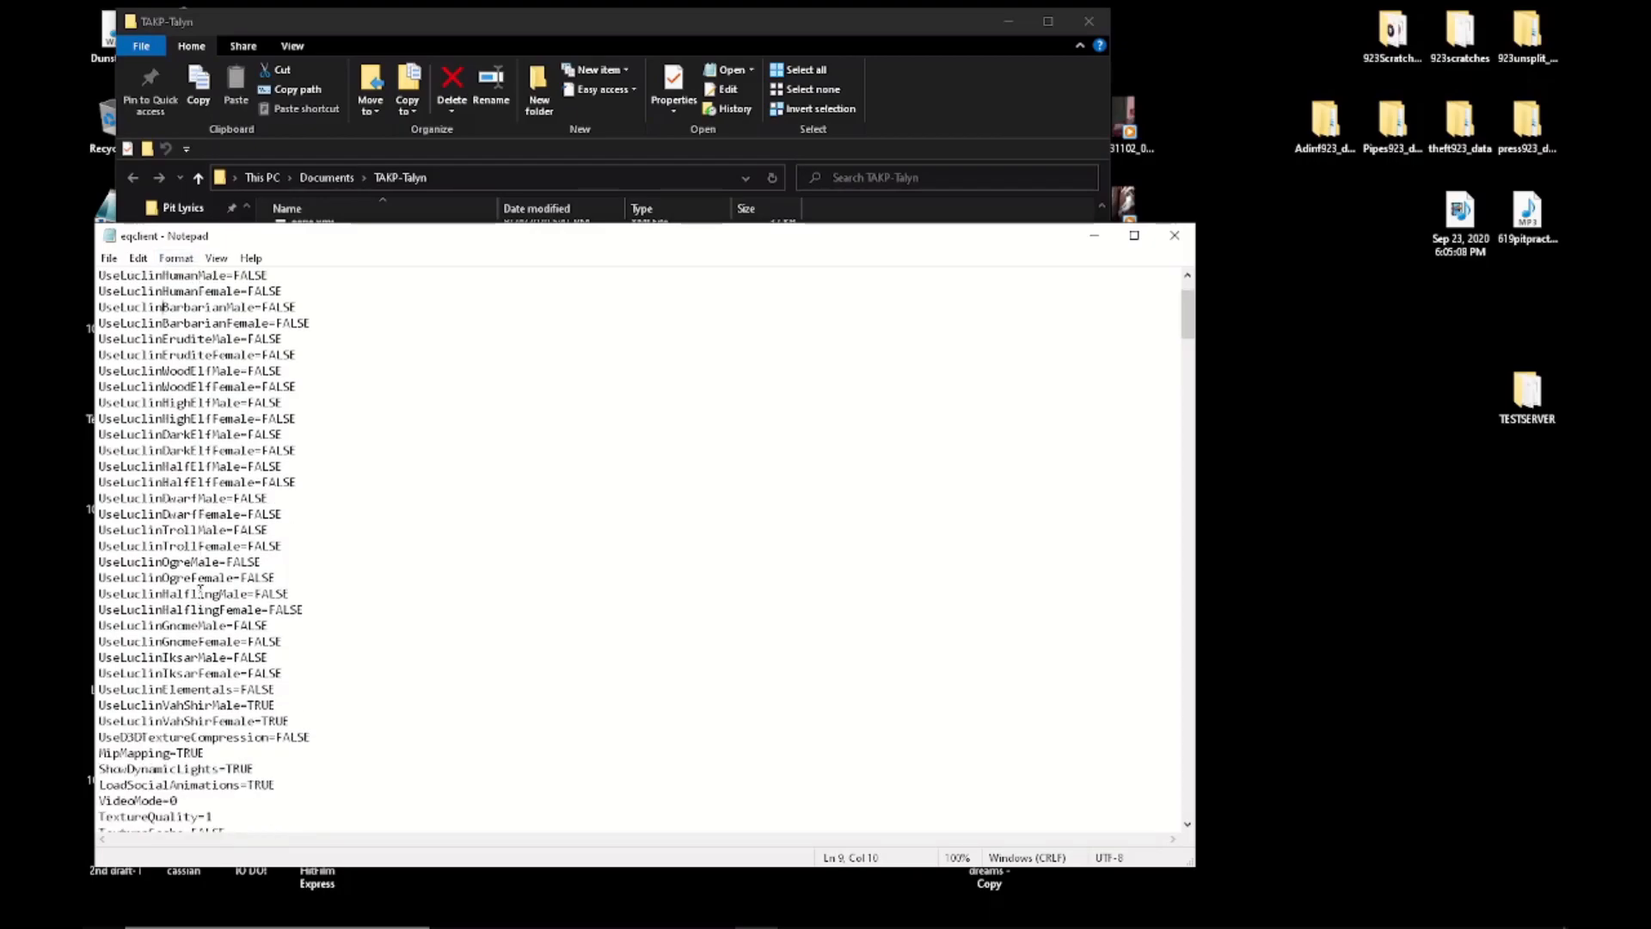
pyautogui.scroll(-6, 249, 344)
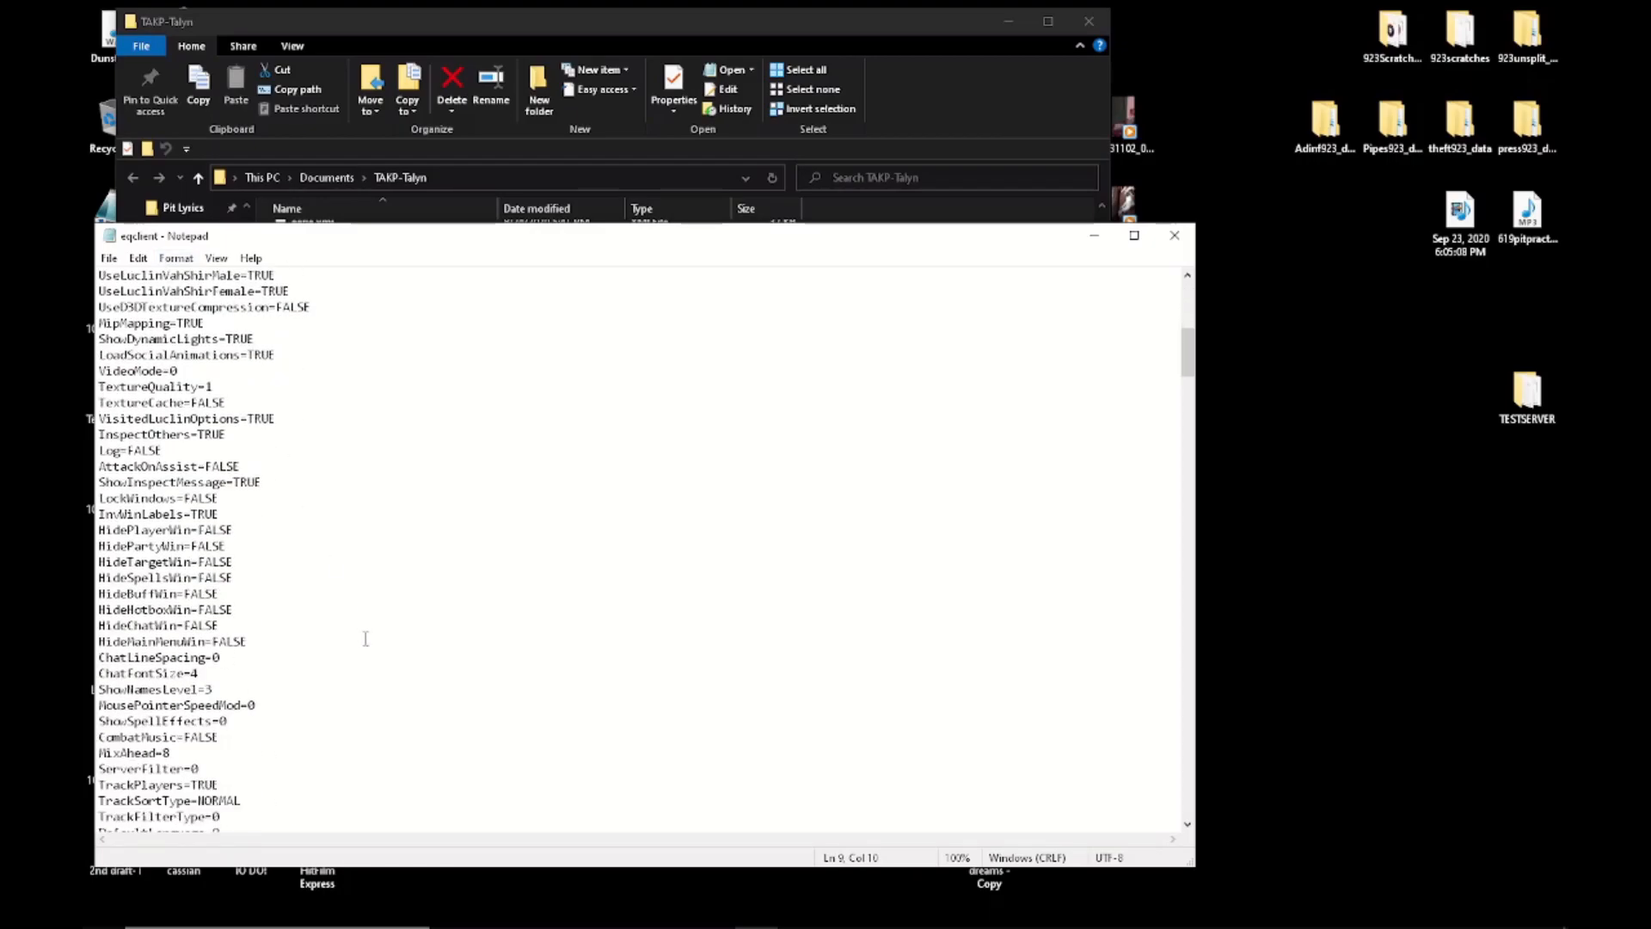
pyautogui.scroll(-4, 246, 477)
pyautogui.scroll(7, 246, 478)
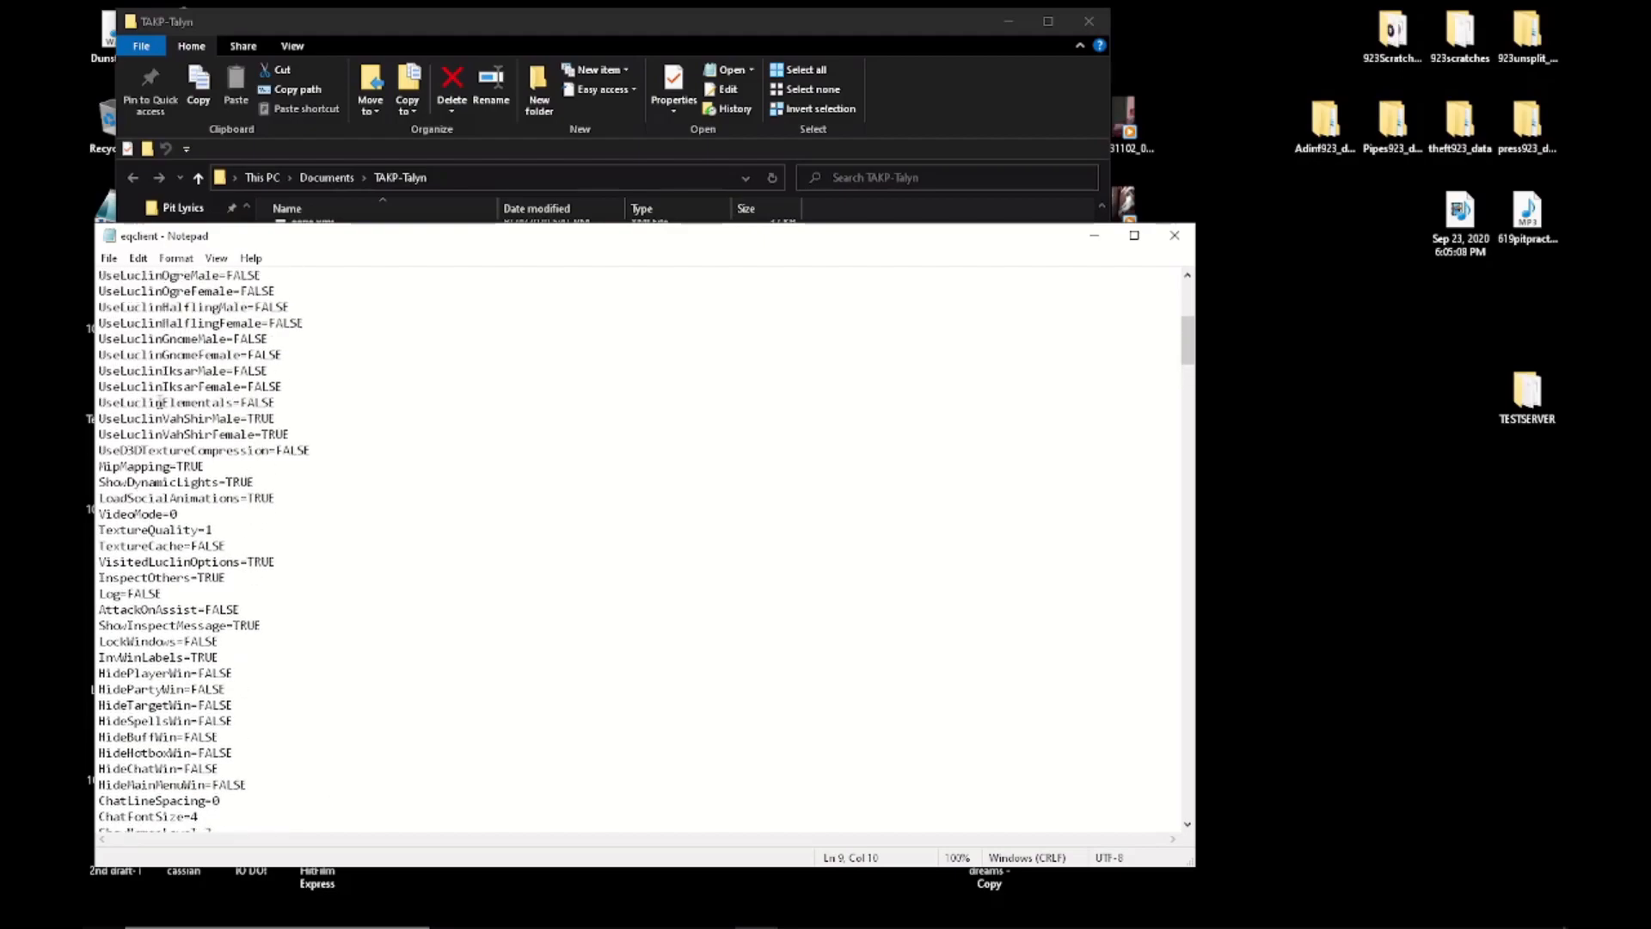
pyautogui.scroll(-2, 163, 488)
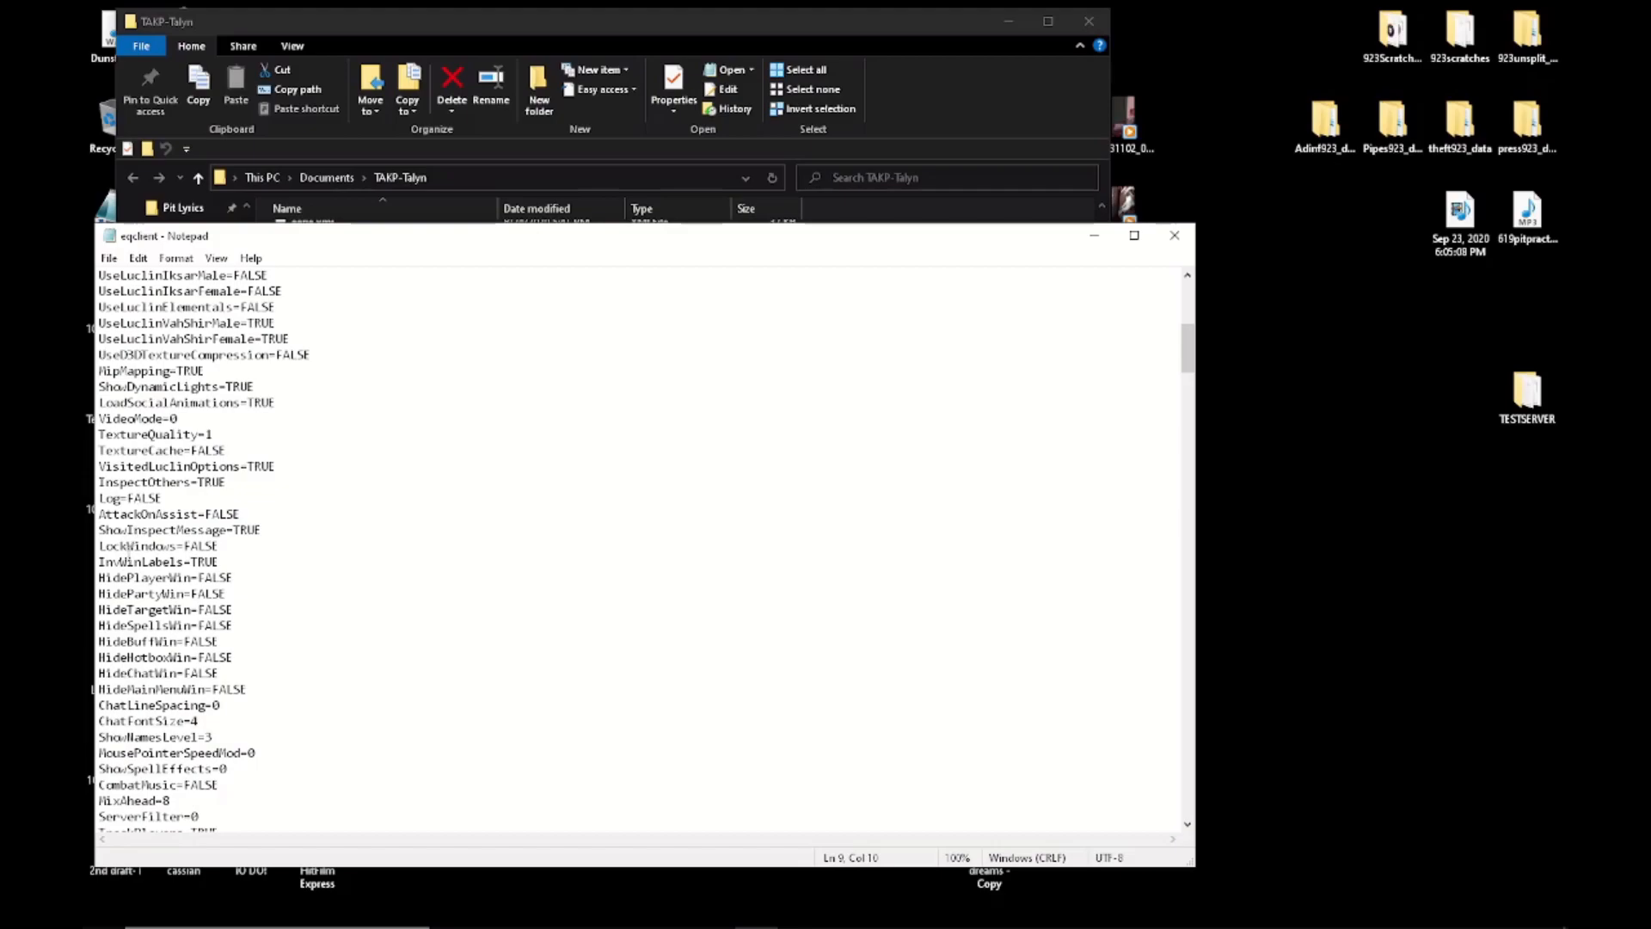
pyautogui.scroll(-4, 131, 551)
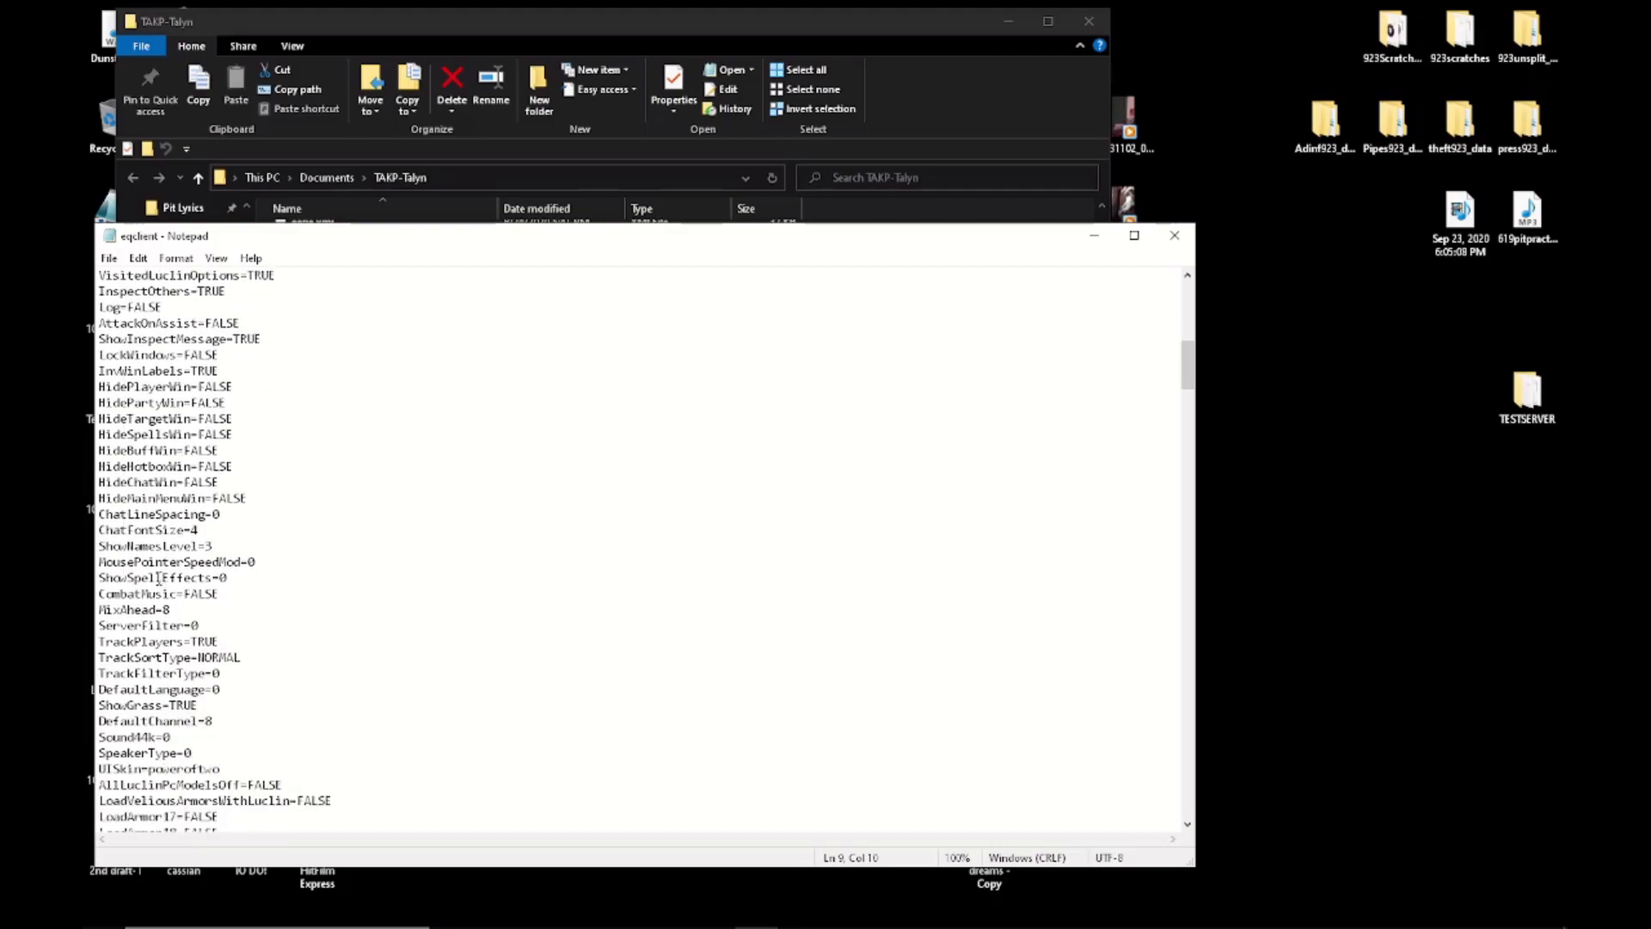
pyautogui.scroll(-1, 160, 563)
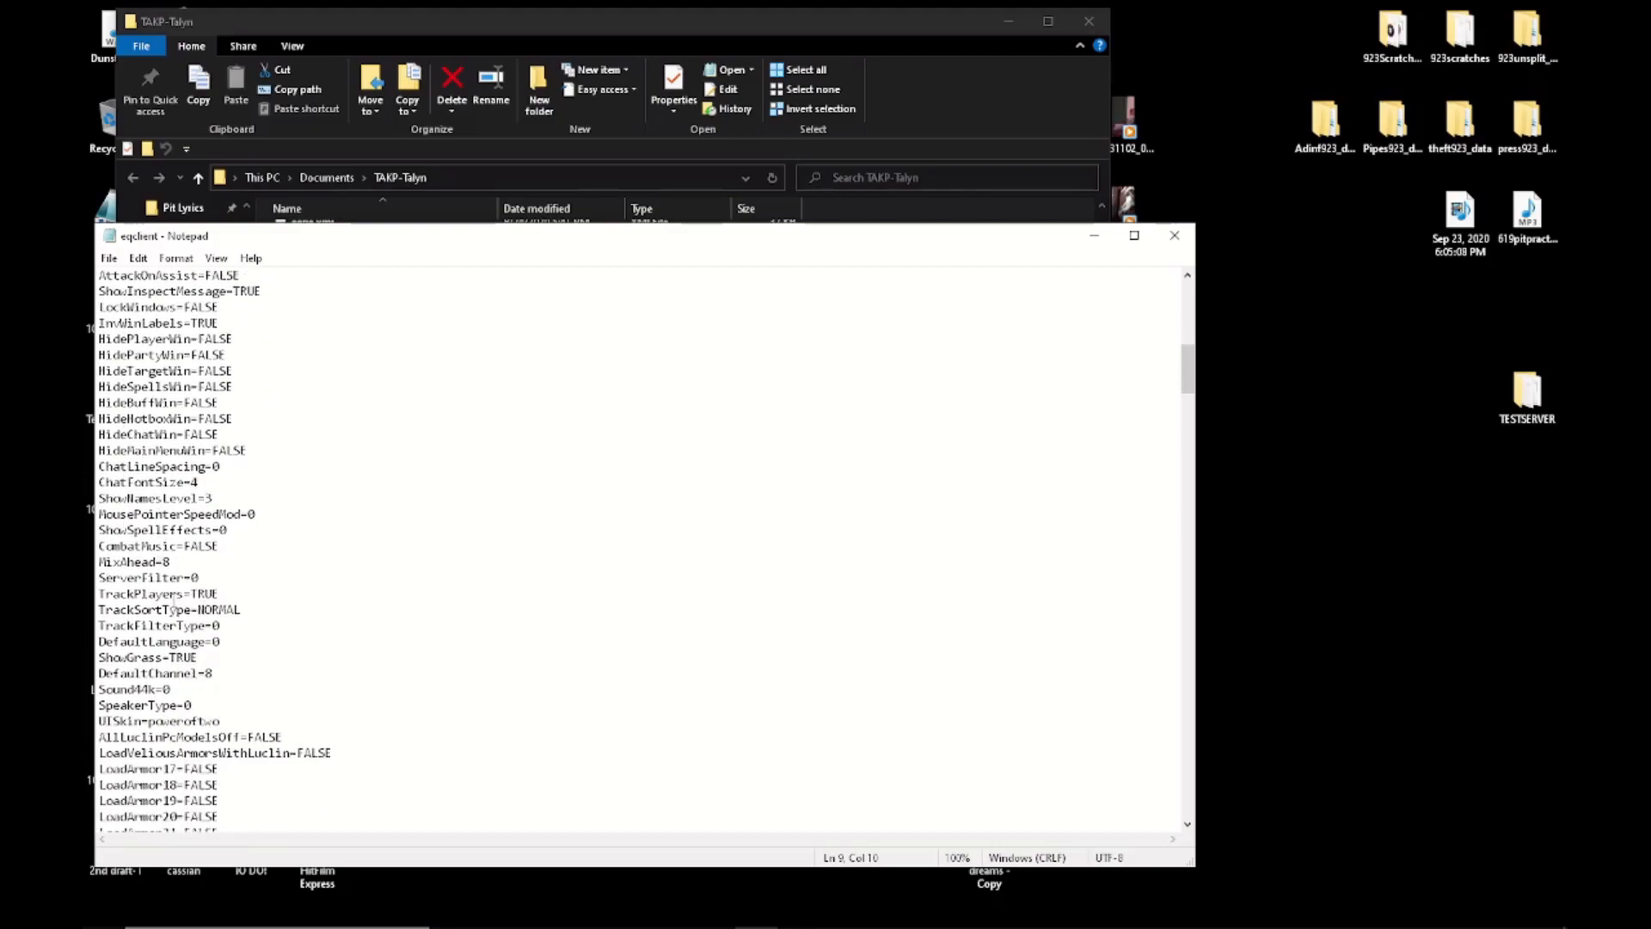
pyautogui.scroll(-1, 146, 471)
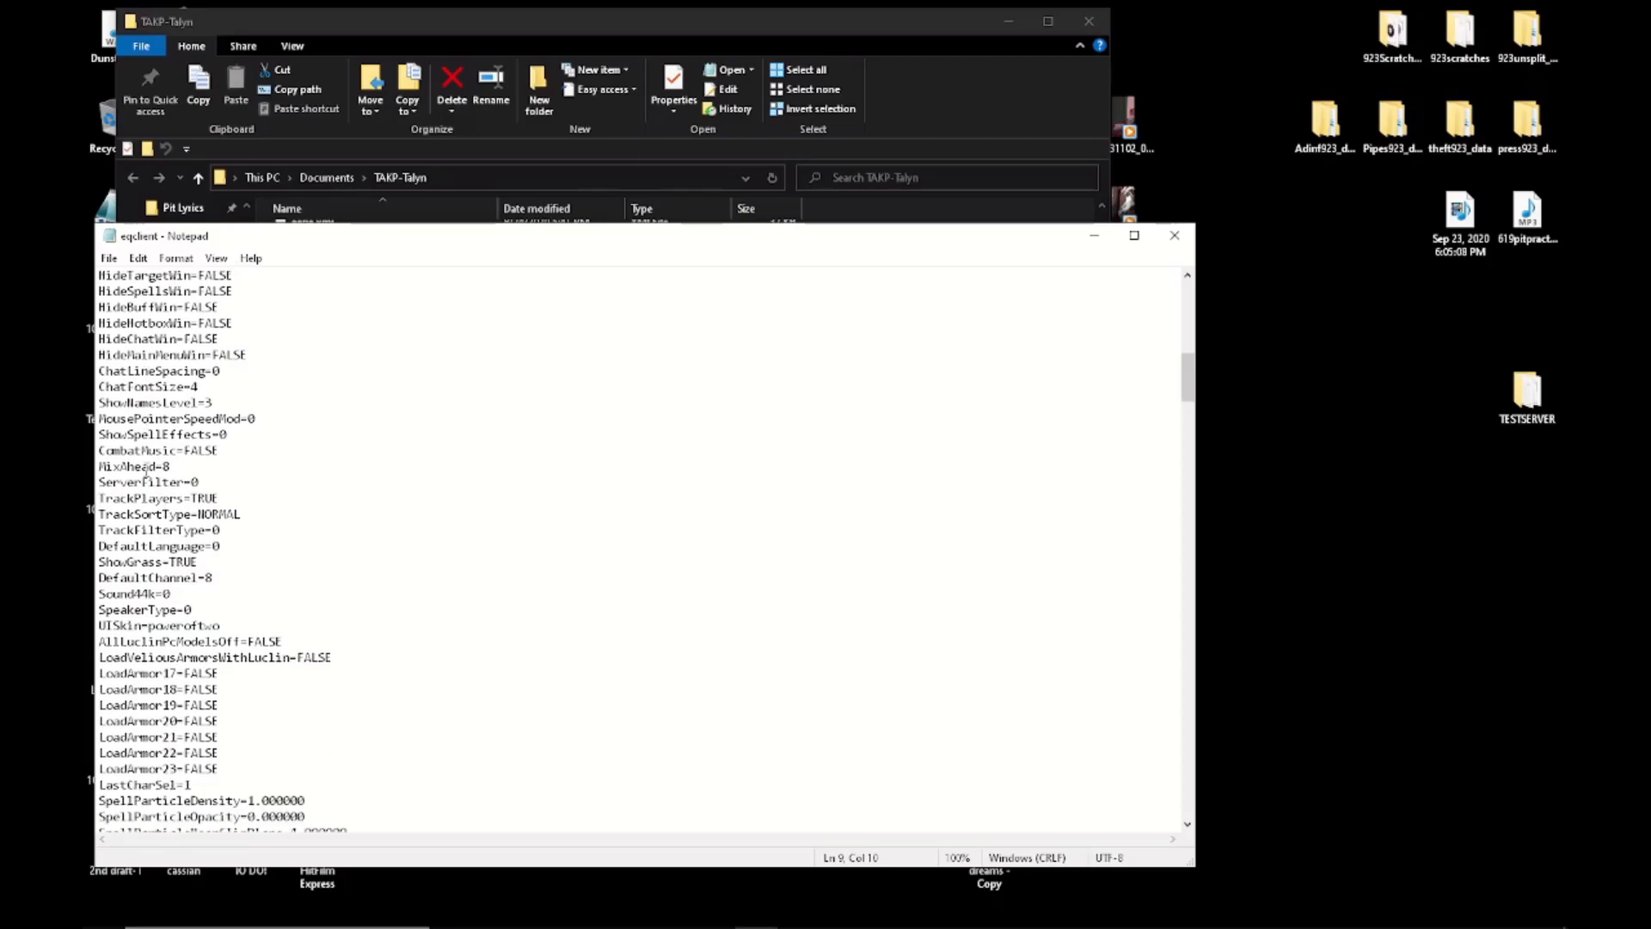
pyautogui.scroll(2, 146, 471)
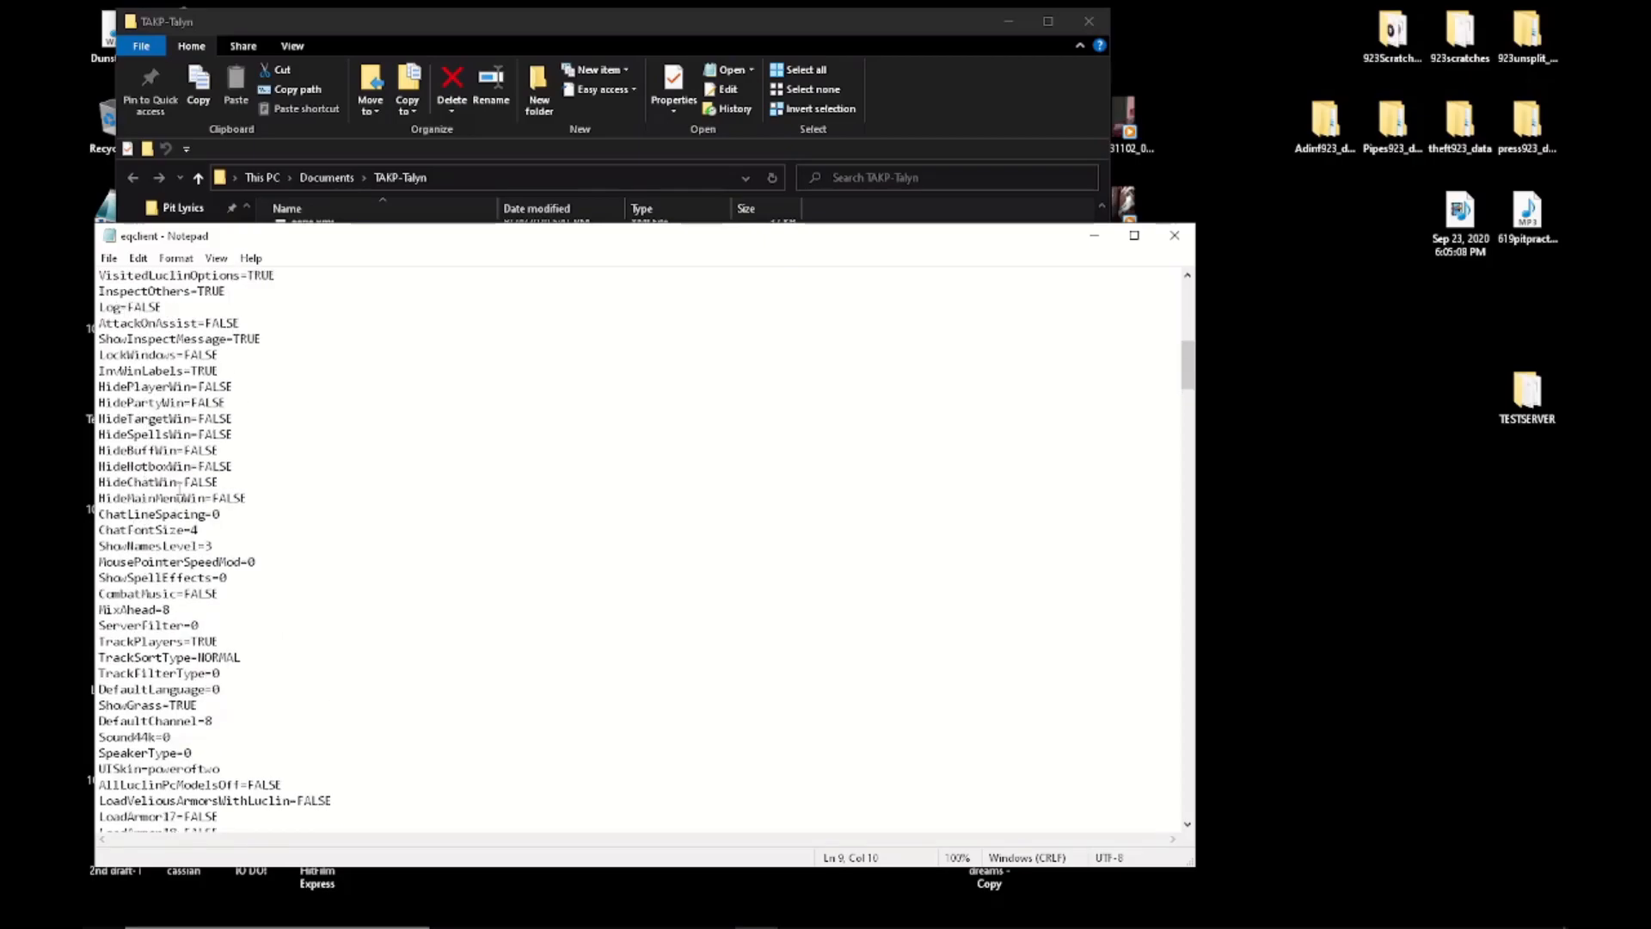
pyautogui.scroll(-2, 178, 485)
pyautogui.scroll(-1, 153, 417)
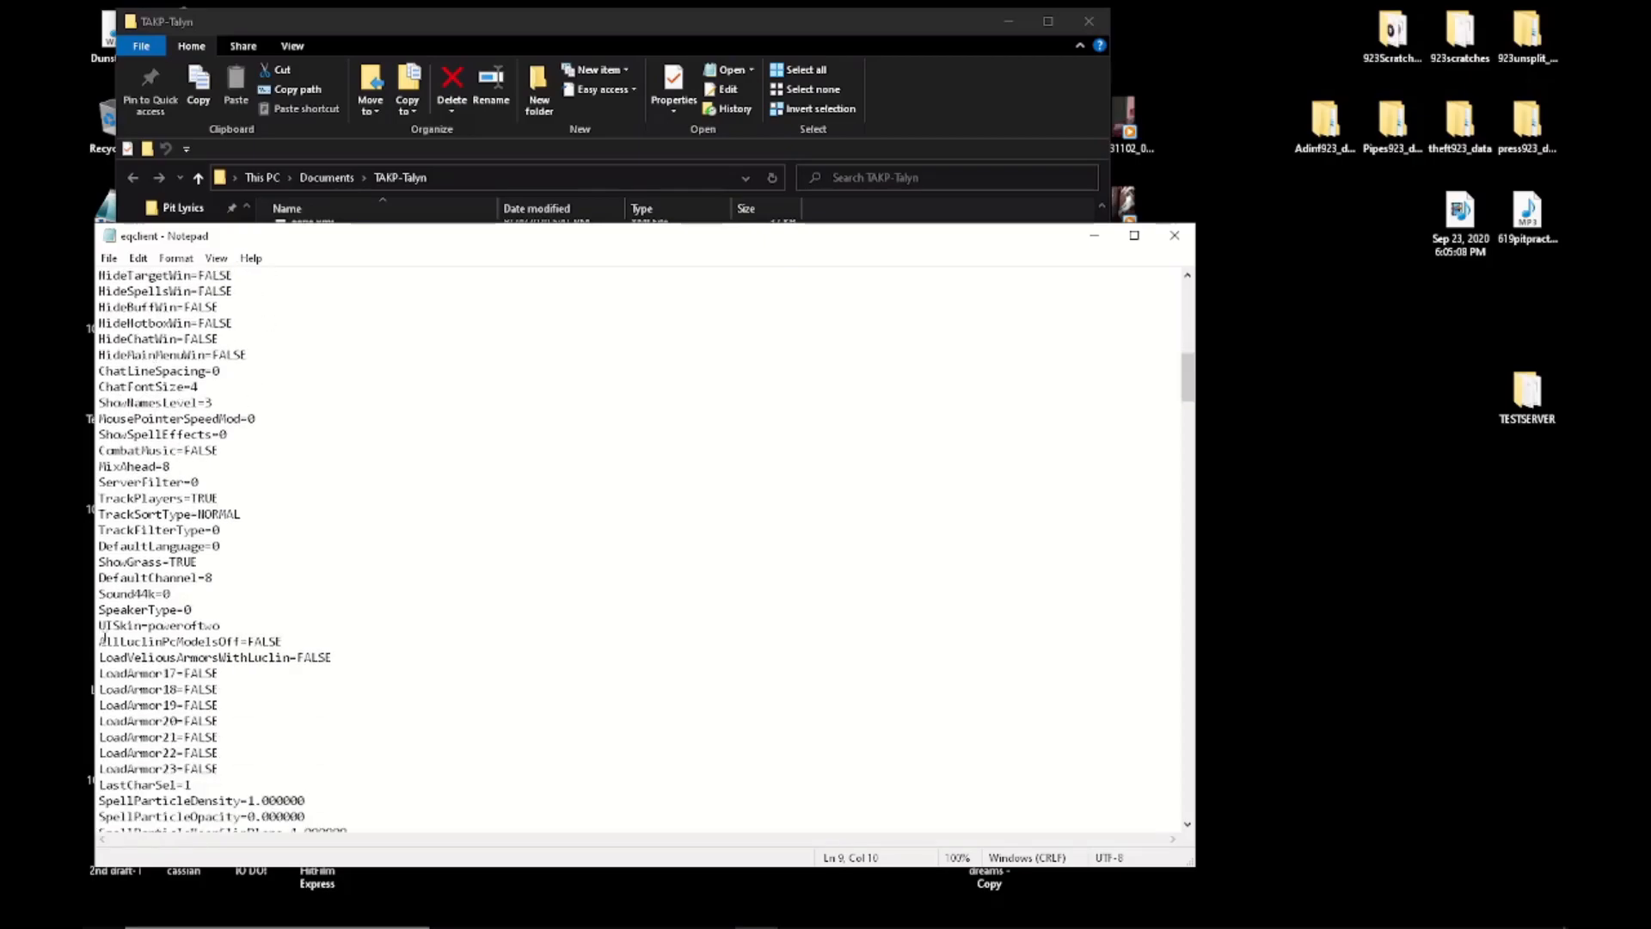
pyautogui.scroll(15, 159, 602)
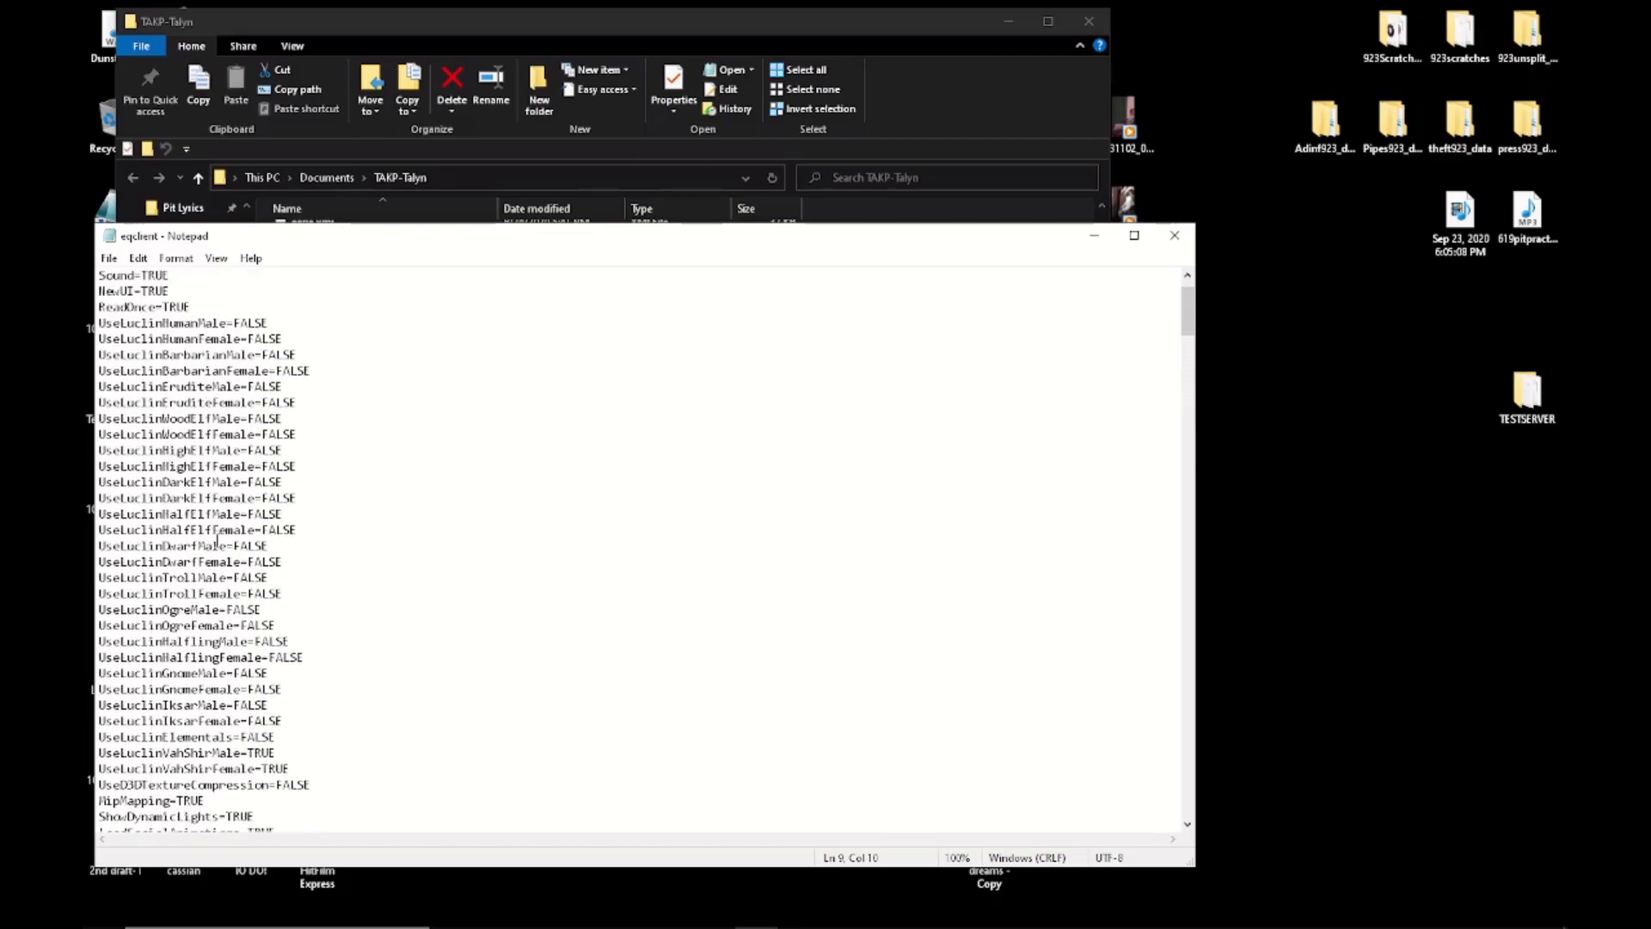
# - Move the Notepad window clear of the folder's file list and examine the window, chat and spell effect settings in eqclient
pyautogui.moveTo(317, 244); pyautogui.dragTo(611, 206)
pyautogui.click(479, 409)
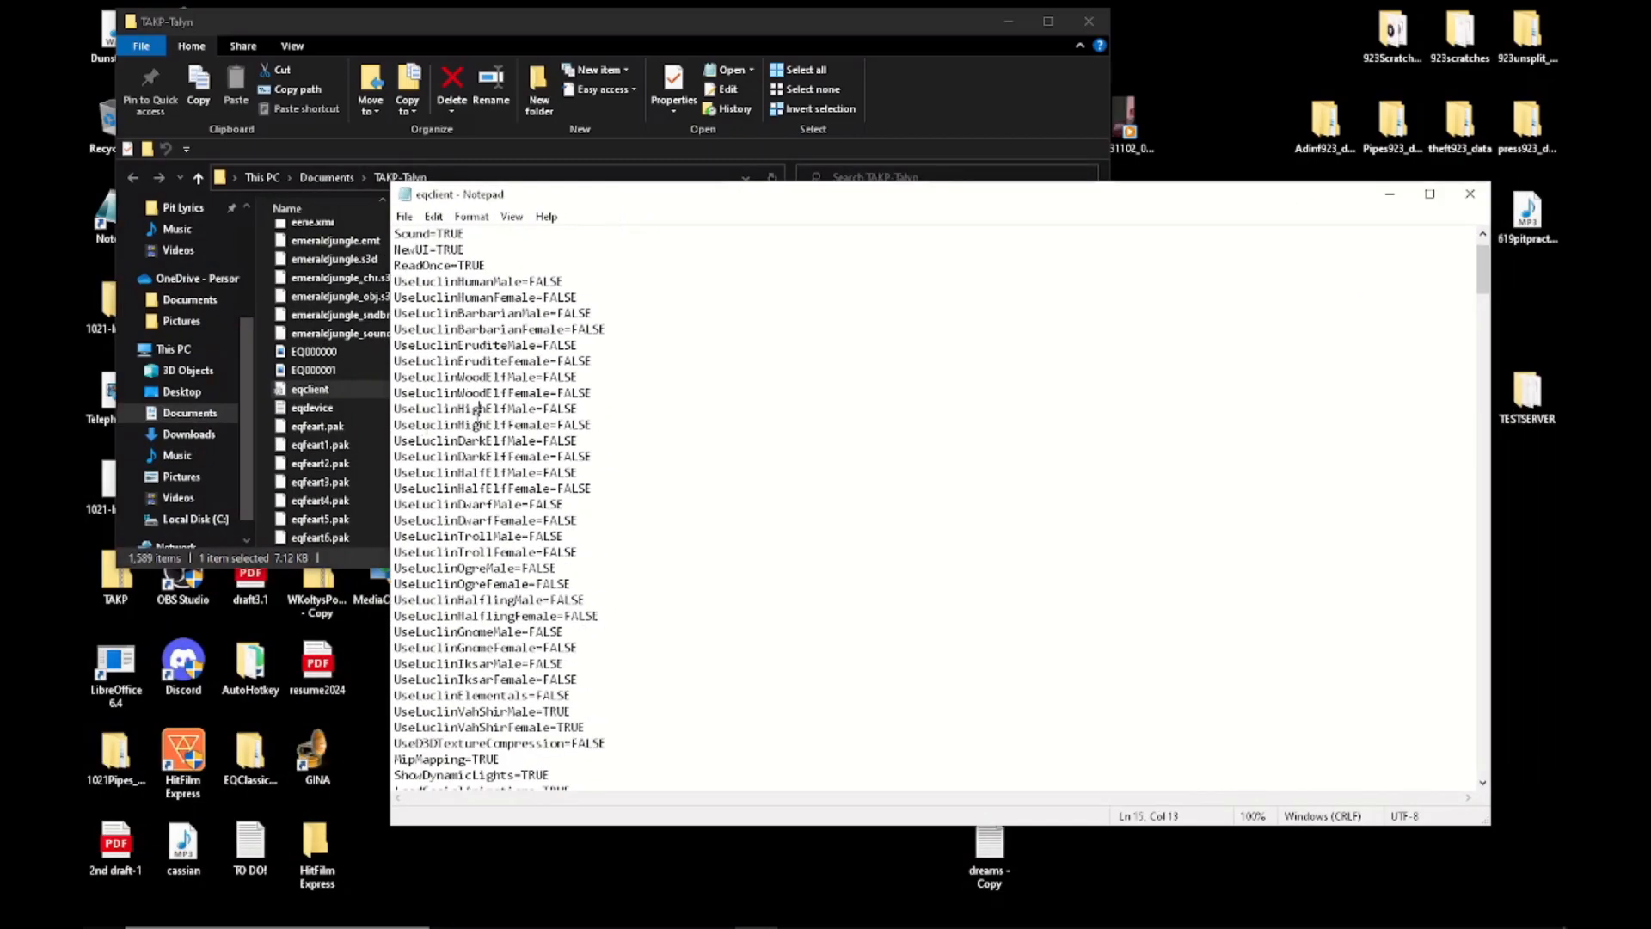
pyautogui.scroll(-13, 587, 654)
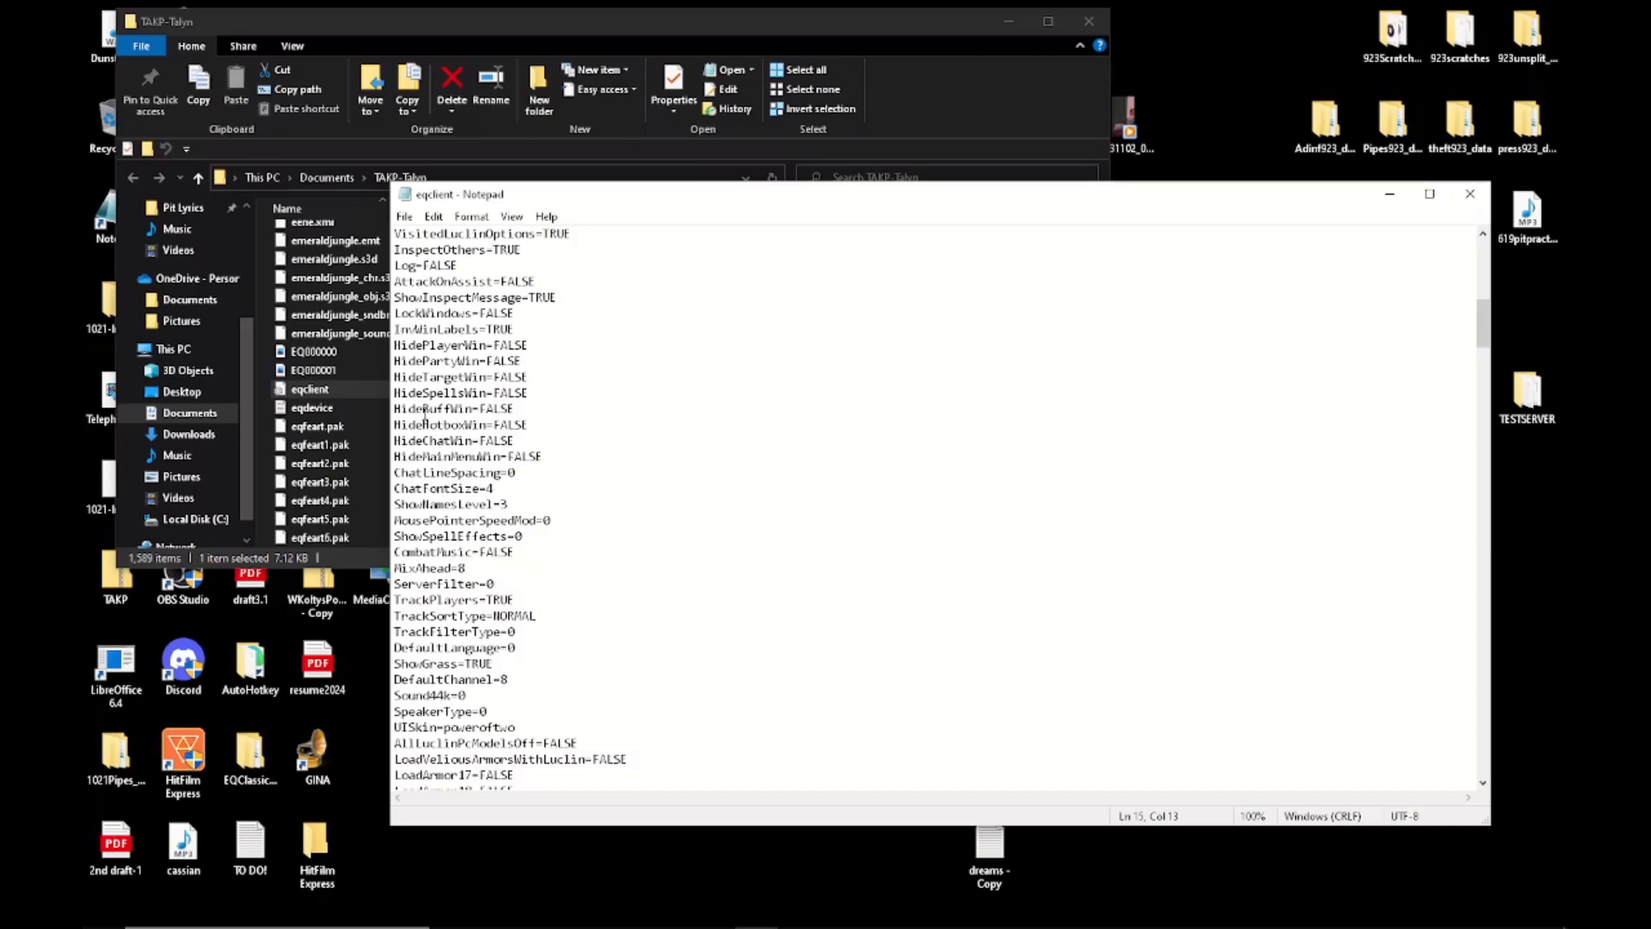
pyautogui.scroll(-2, 425, 411)
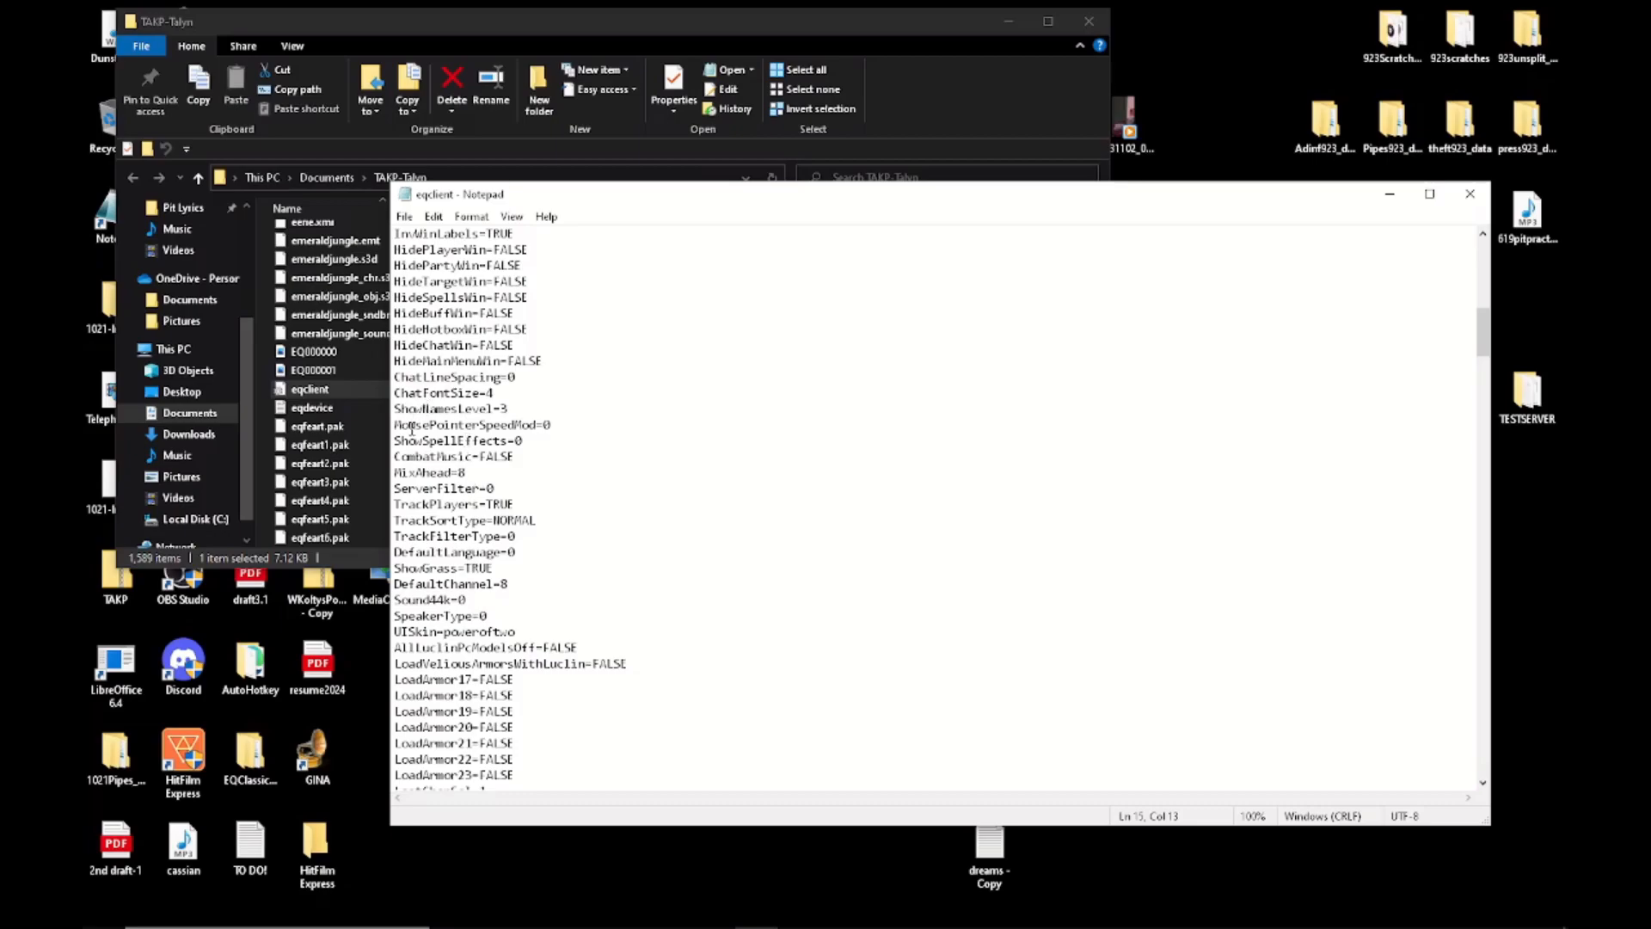
pyautogui.click(448, 411)
pyautogui.scroll(-1, 448, 412)
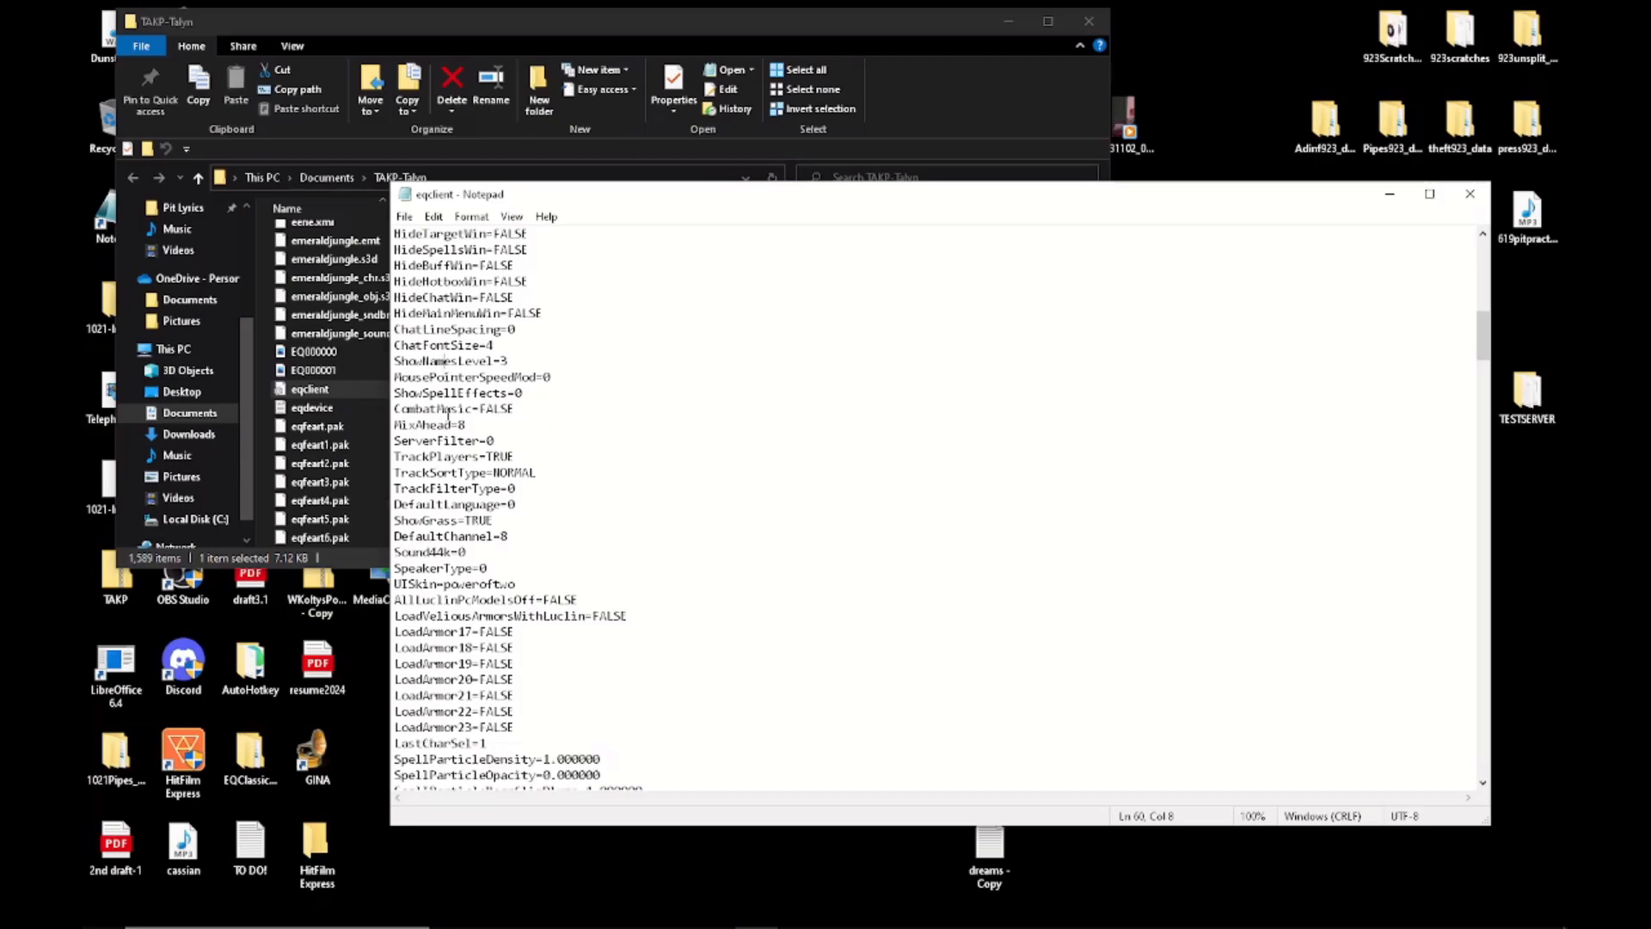
pyautogui.scroll(-1, 448, 416)
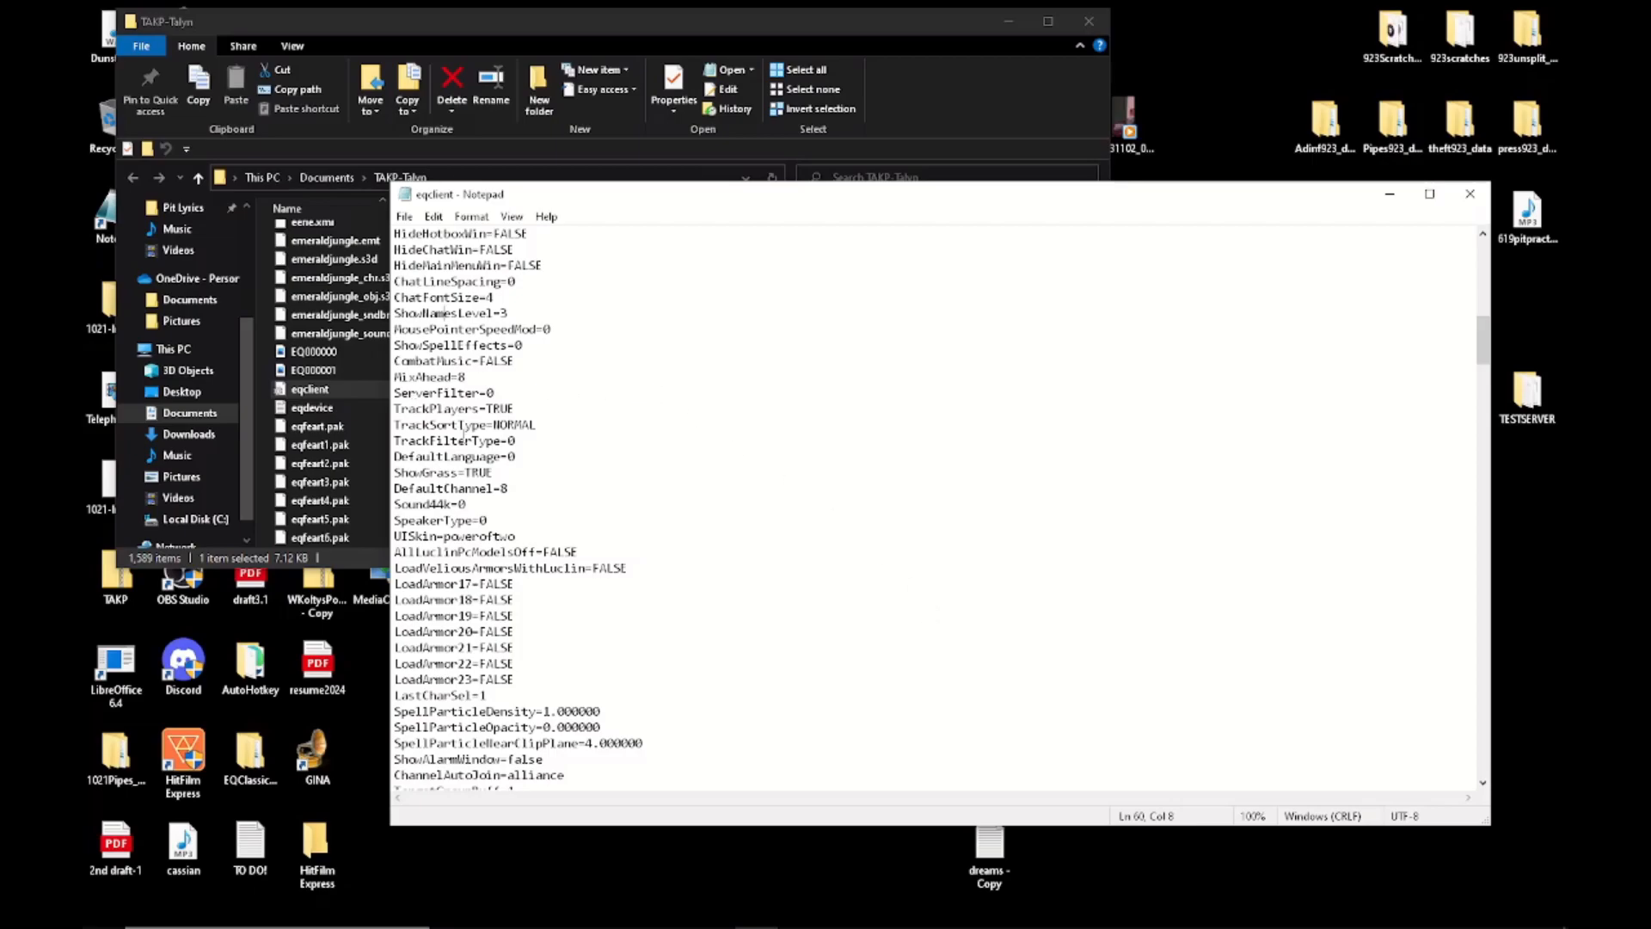
# - Find the UISkin line in eqclient and highlight its value poweroftwo
pyautogui.scroll(-3, 419, 457)
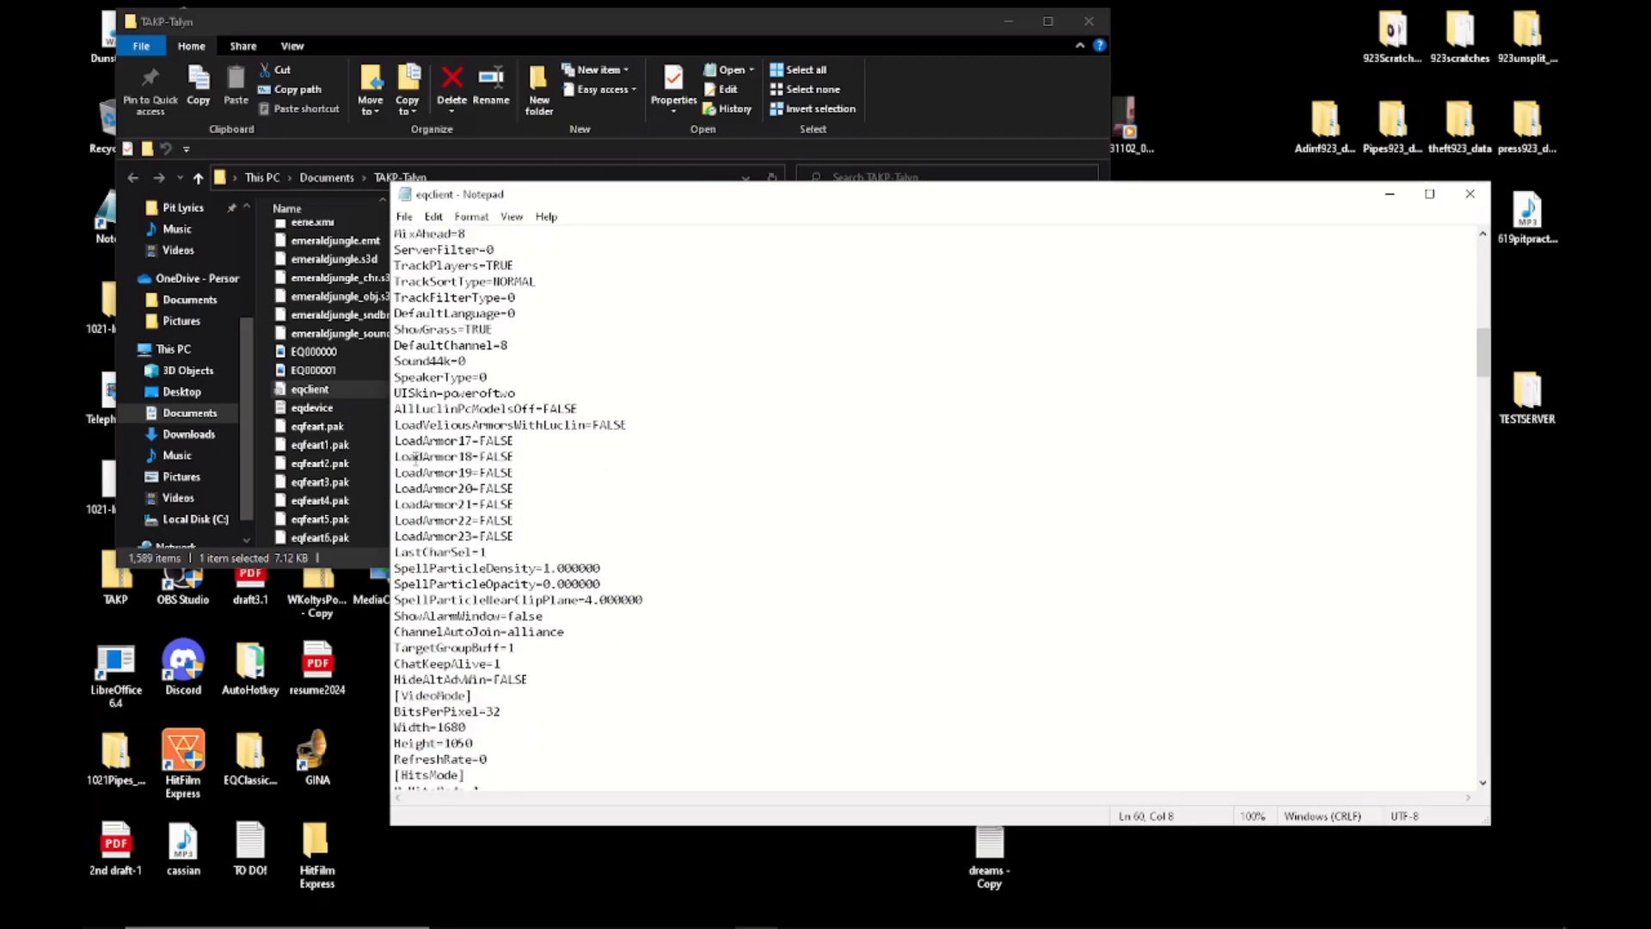
pyautogui.moveTo(394, 392); pyautogui.dragTo(437, 392)
pyautogui.moveTo(444, 392); pyautogui.dragTo(528, 390)
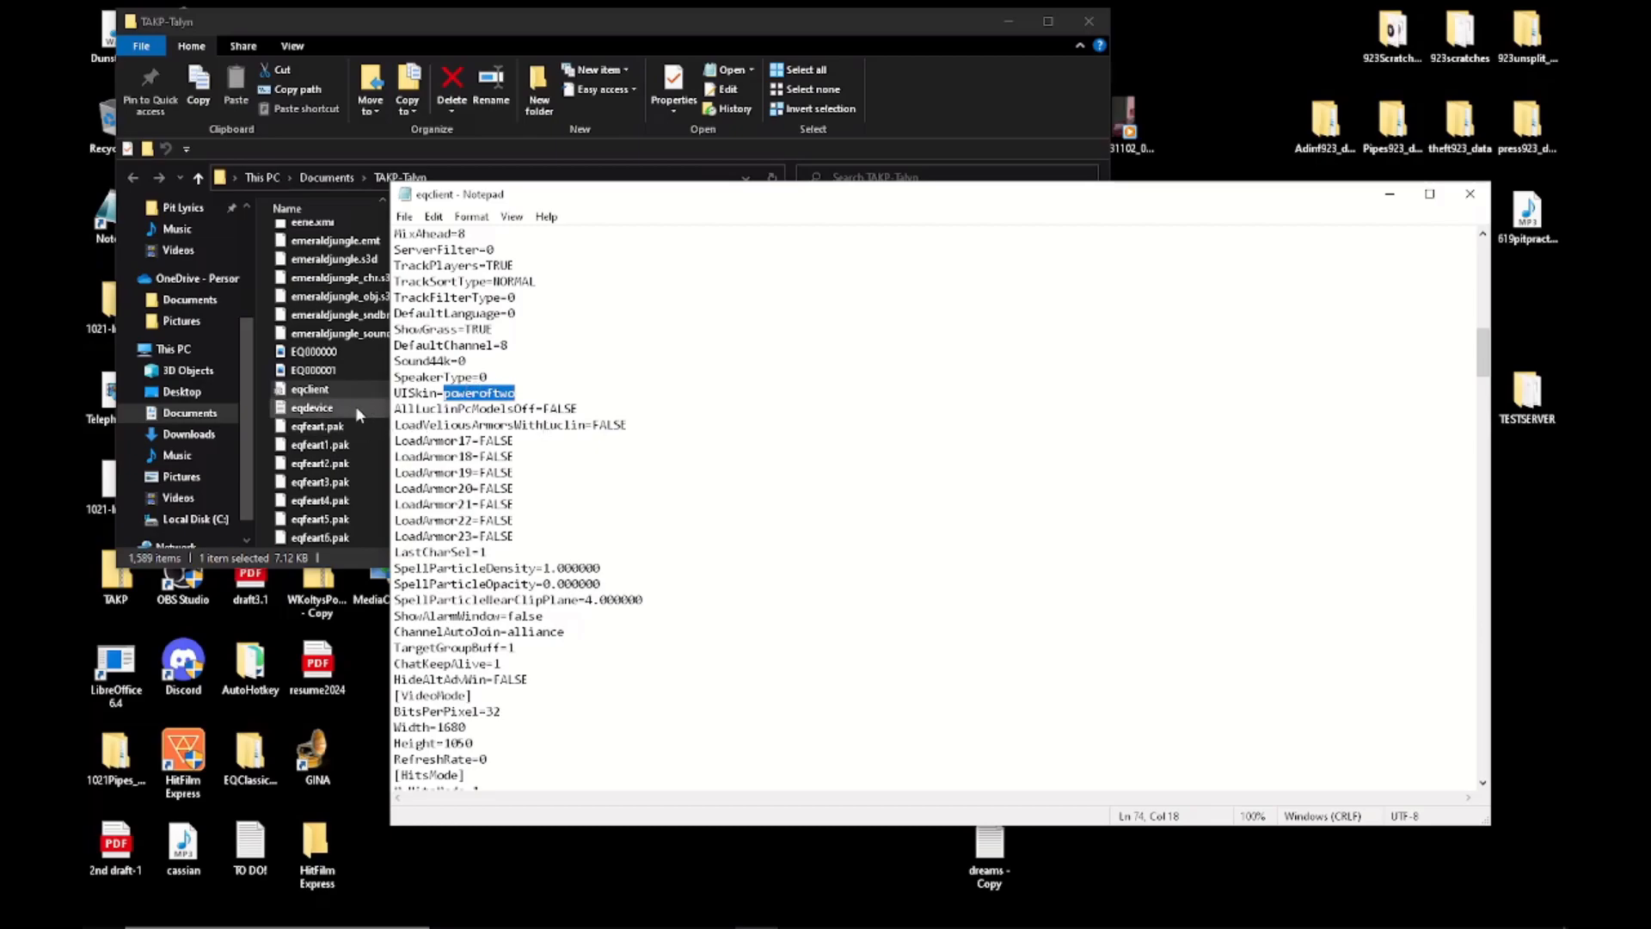
pyautogui.click(396, 392)
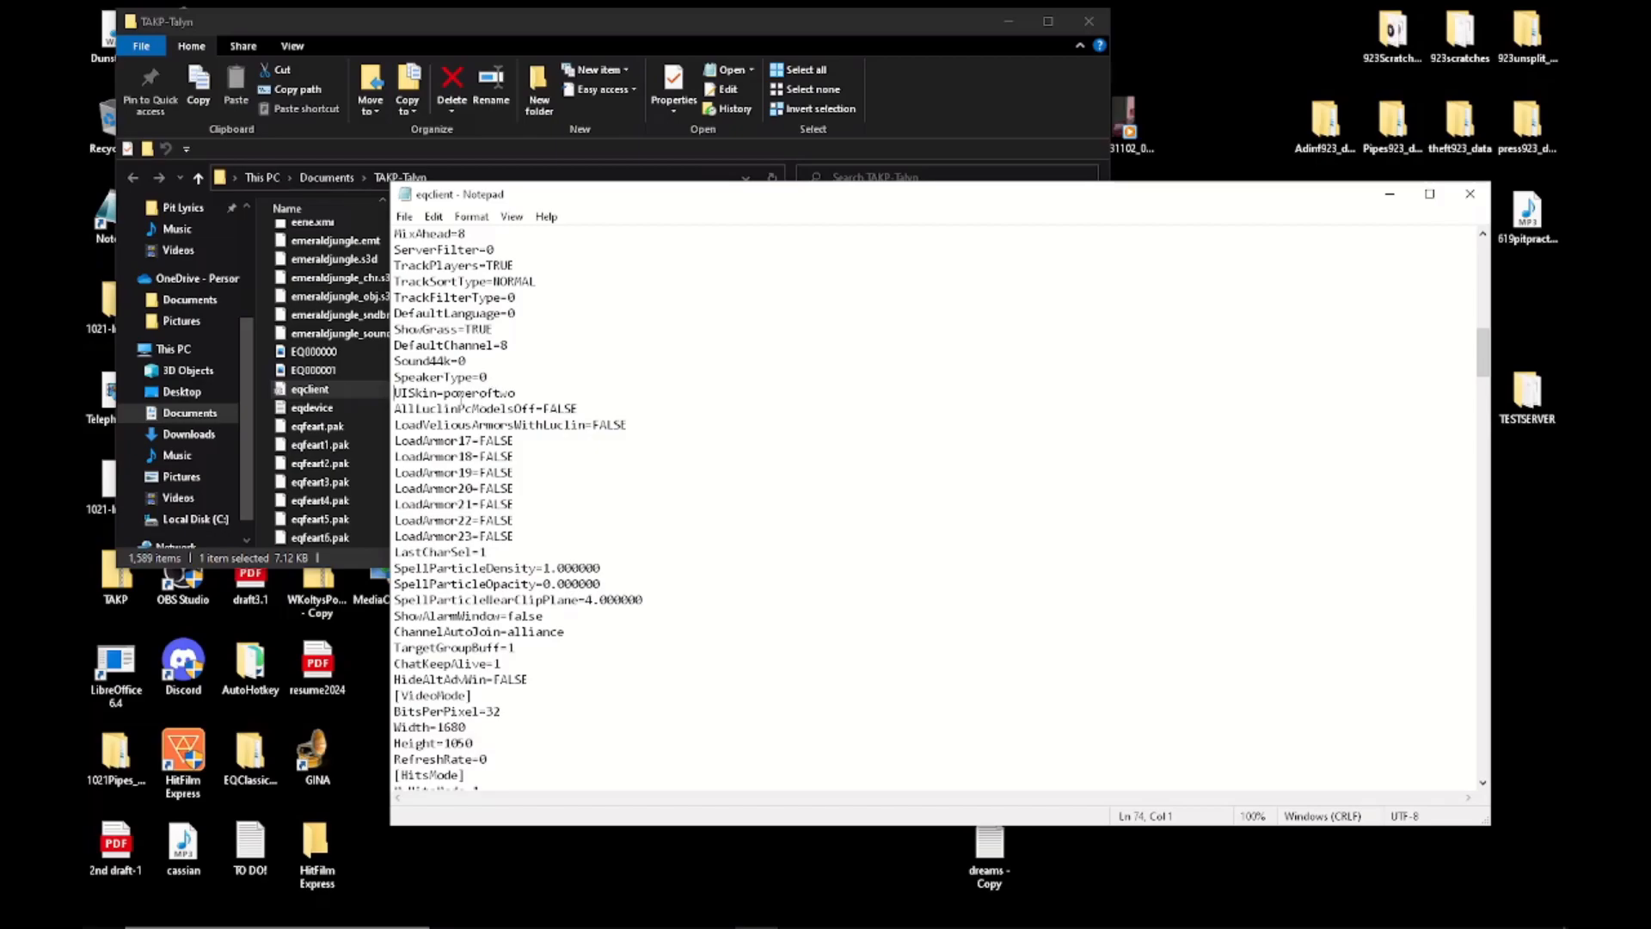
pyautogui.moveTo(444, 393); pyautogui.dragTo(525, 387)
# - Open the uifiles folder inside TAKP-Talyn to view the available UI skin folders
pyautogui.click(344, 296)
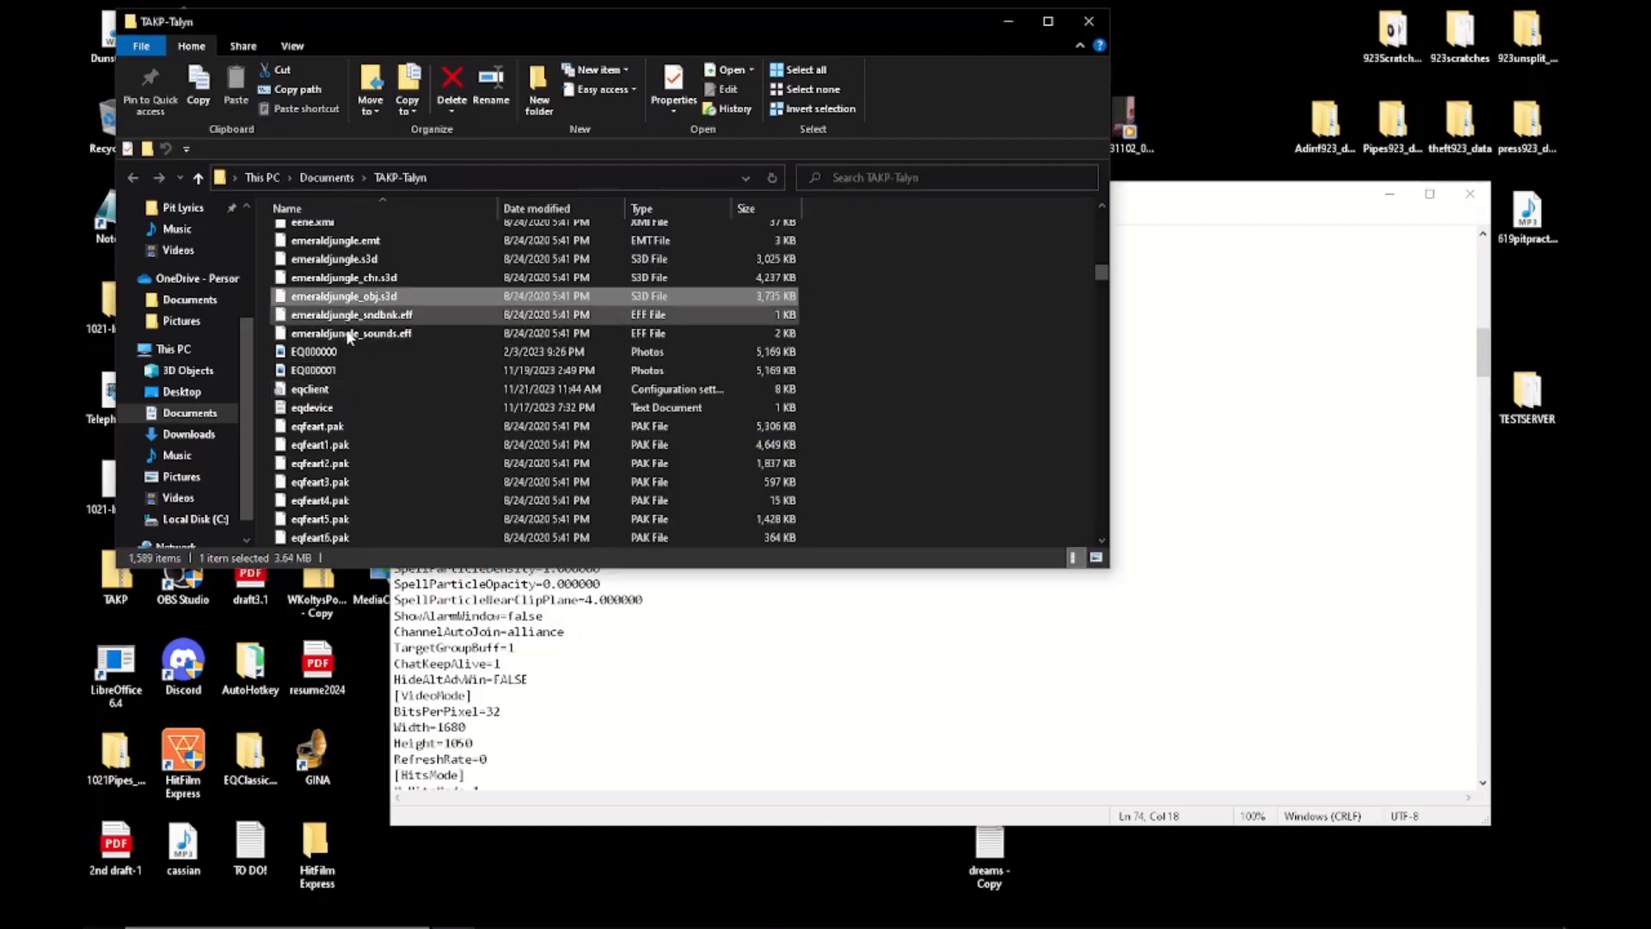
pyautogui.scroll(20, 344, 325)
pyautogui.scroll(20, 348, 343)
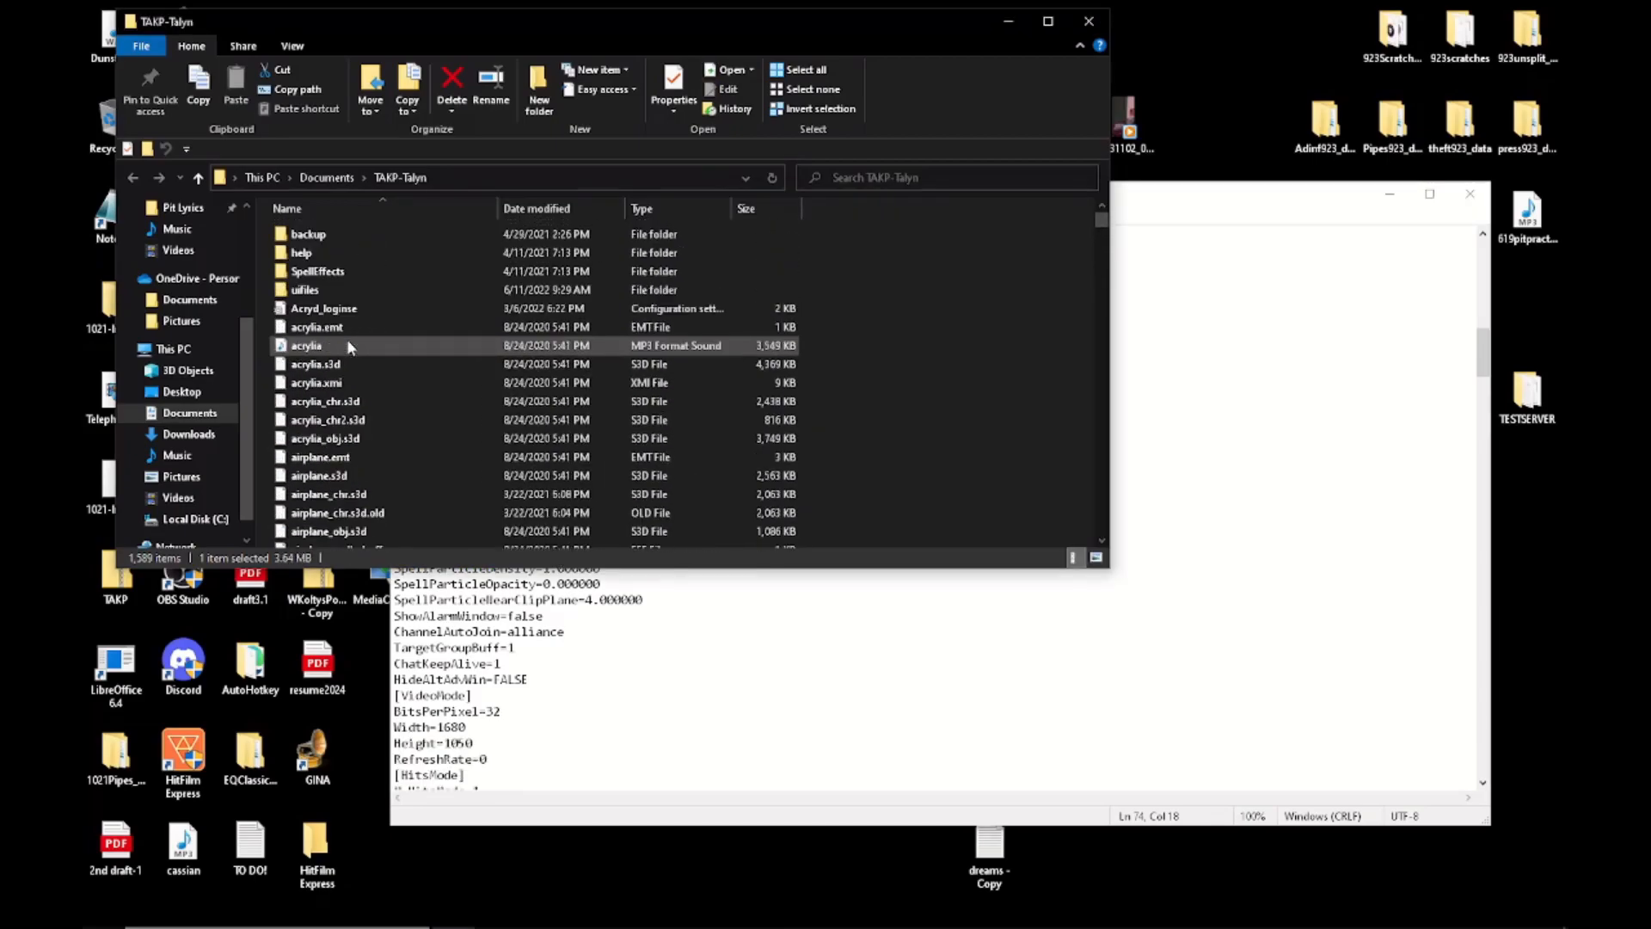
pyautogui.doubleClick(317, 290)
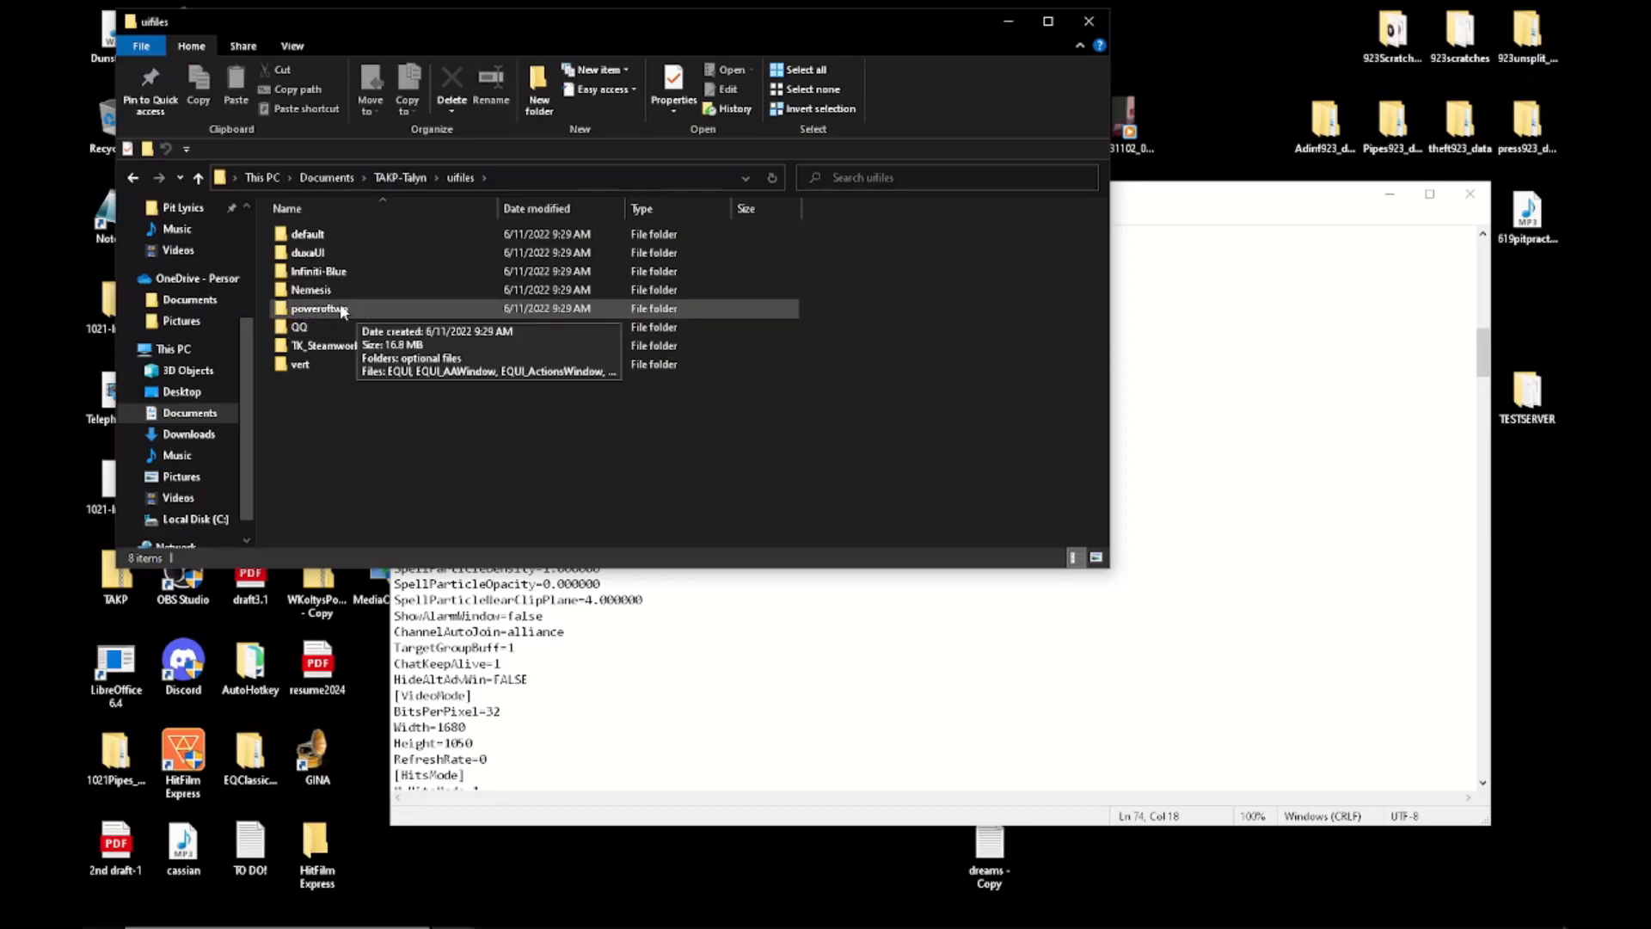
# - Return to the eqclient file and compare its UISkin value with the skin folder names
pyautogui.click(917, 635)
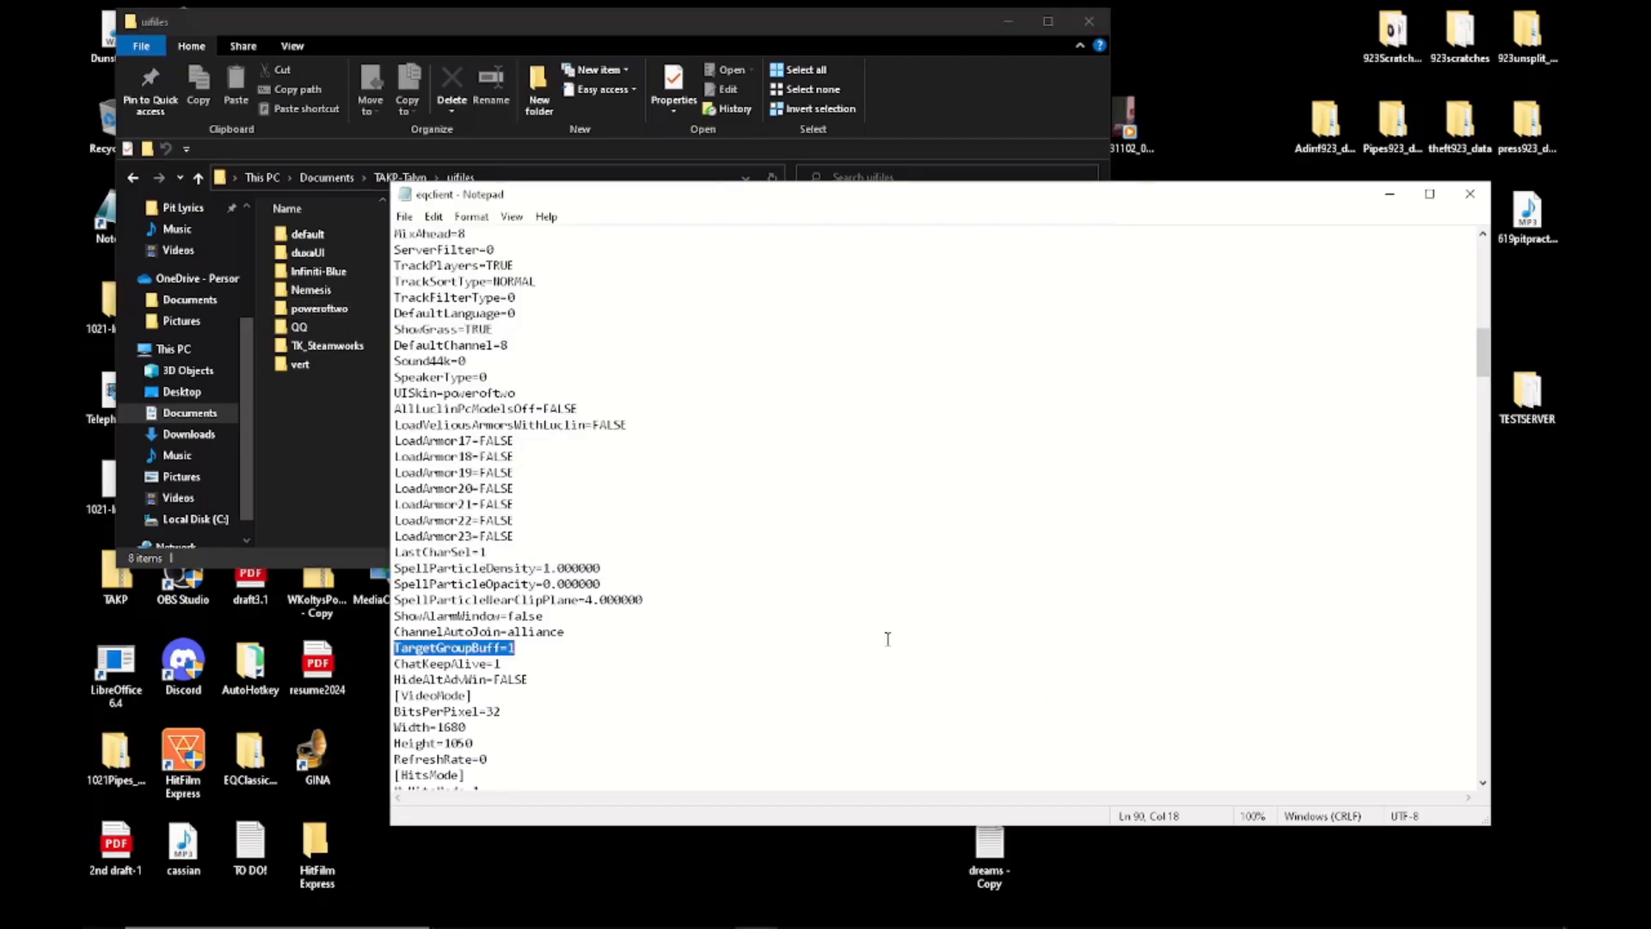
pyautogui.moveTo(444, 393); pyautogui.dragTo(531, 392)
pyautogui.click(855, 351)
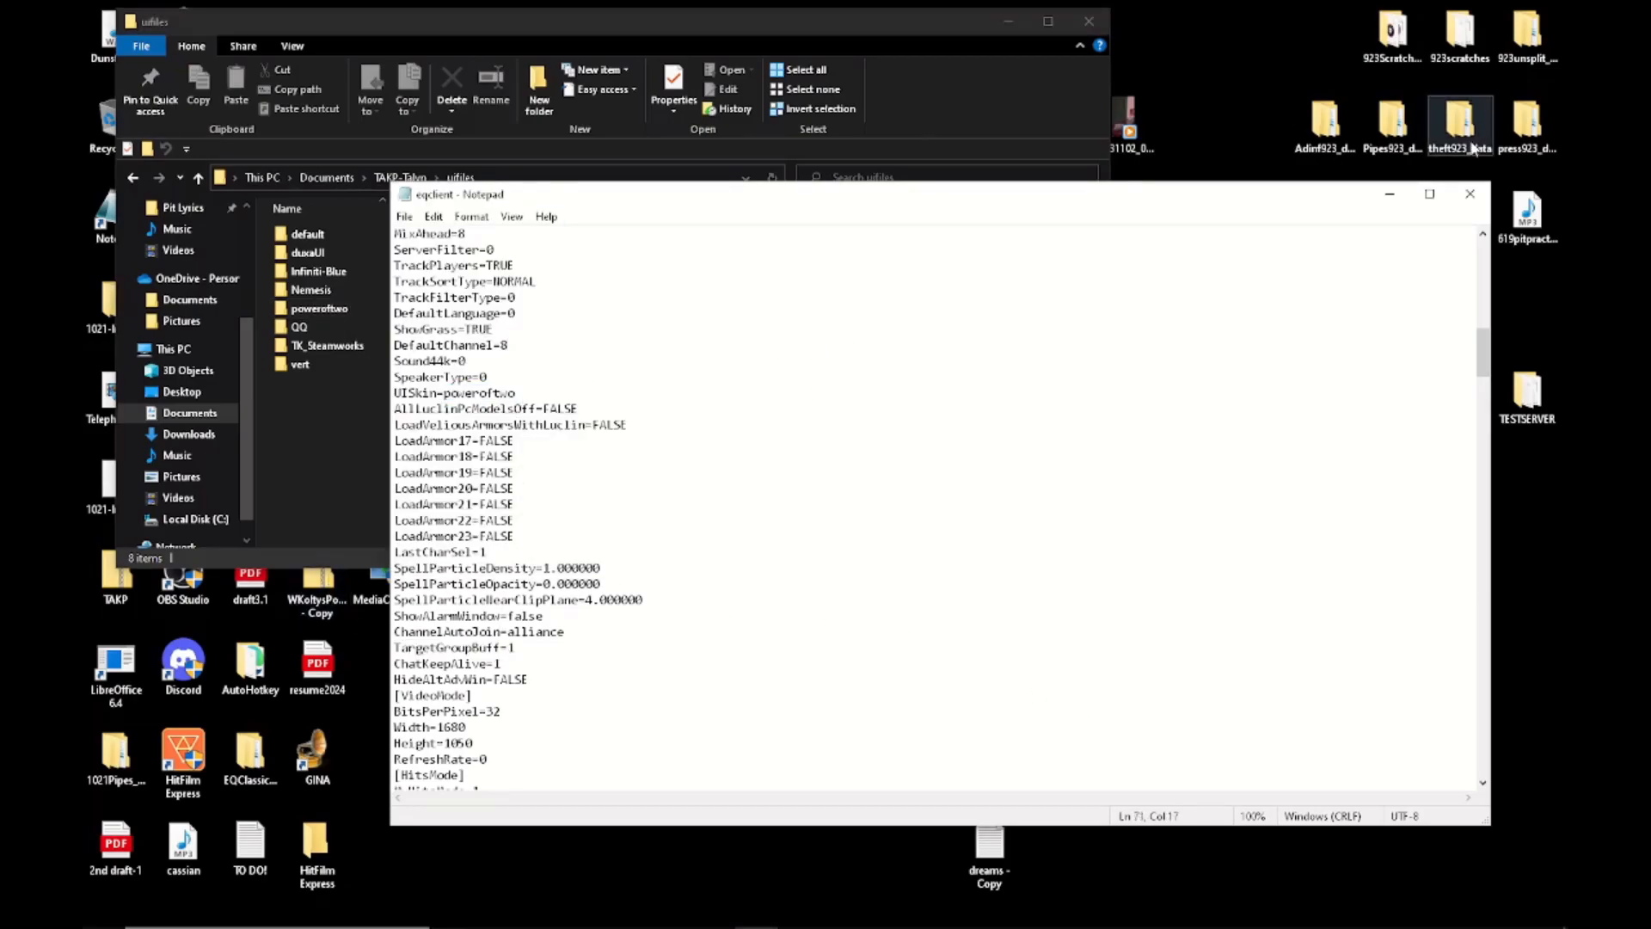
# - Close the eqclient file, the uifiles folder window and the eqgame shortcut's properties
pyautogui.click(1472, 198)
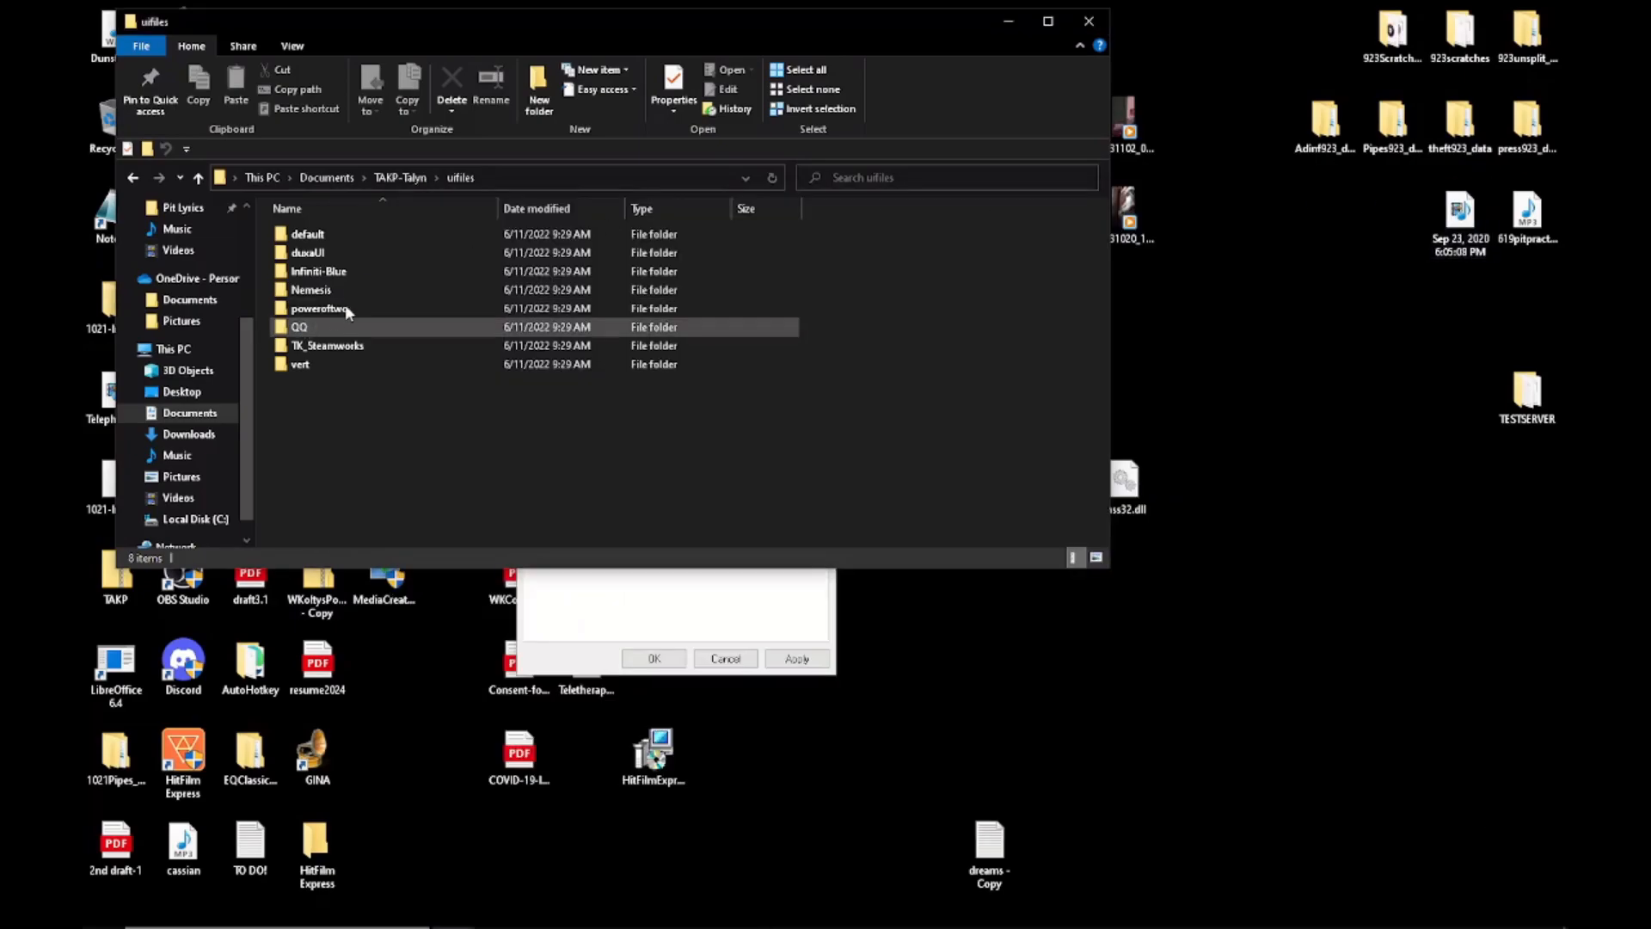
pyautogui.click(1085, 26)
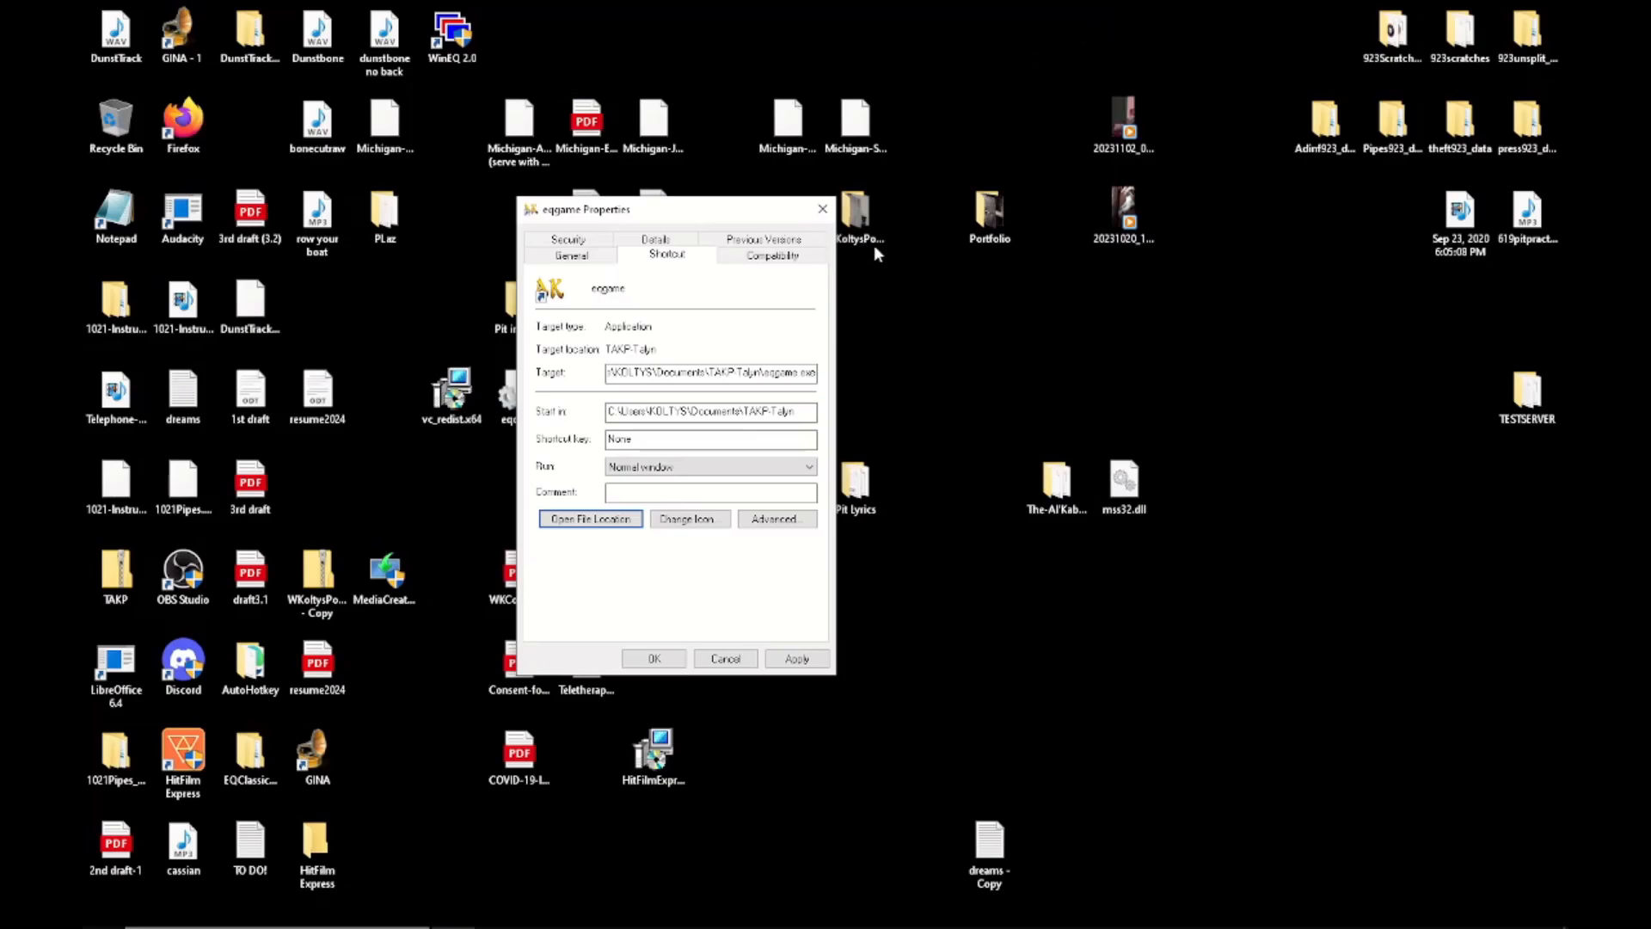
pyautogui.click(821, 209)
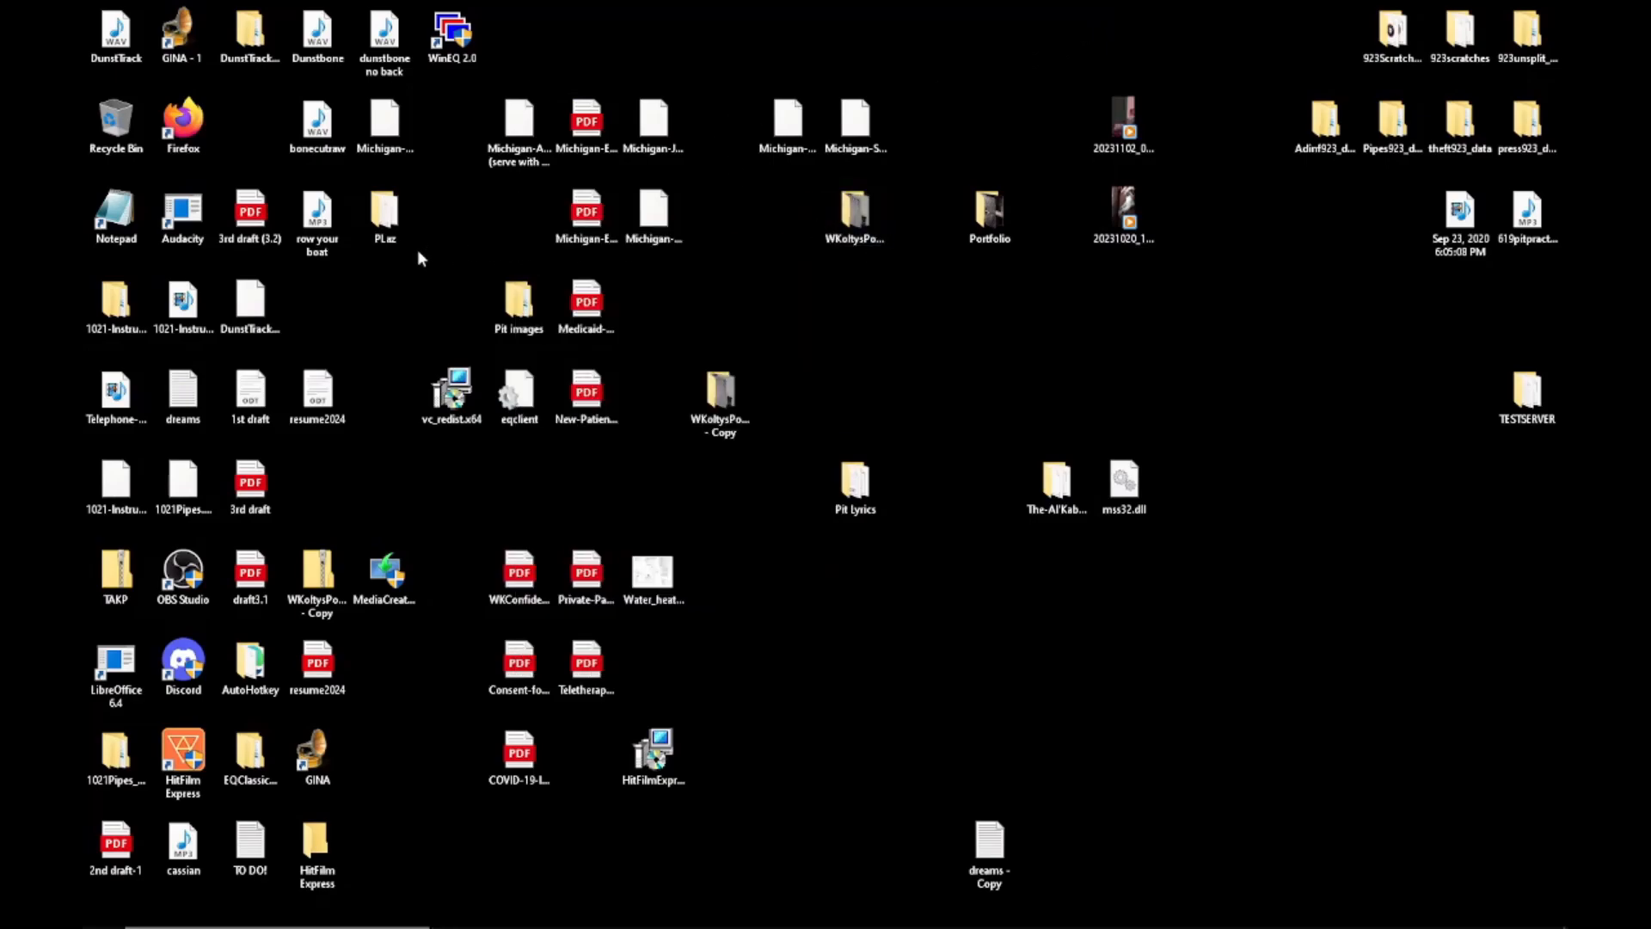
pyautogui.moveTo(1535, 926)
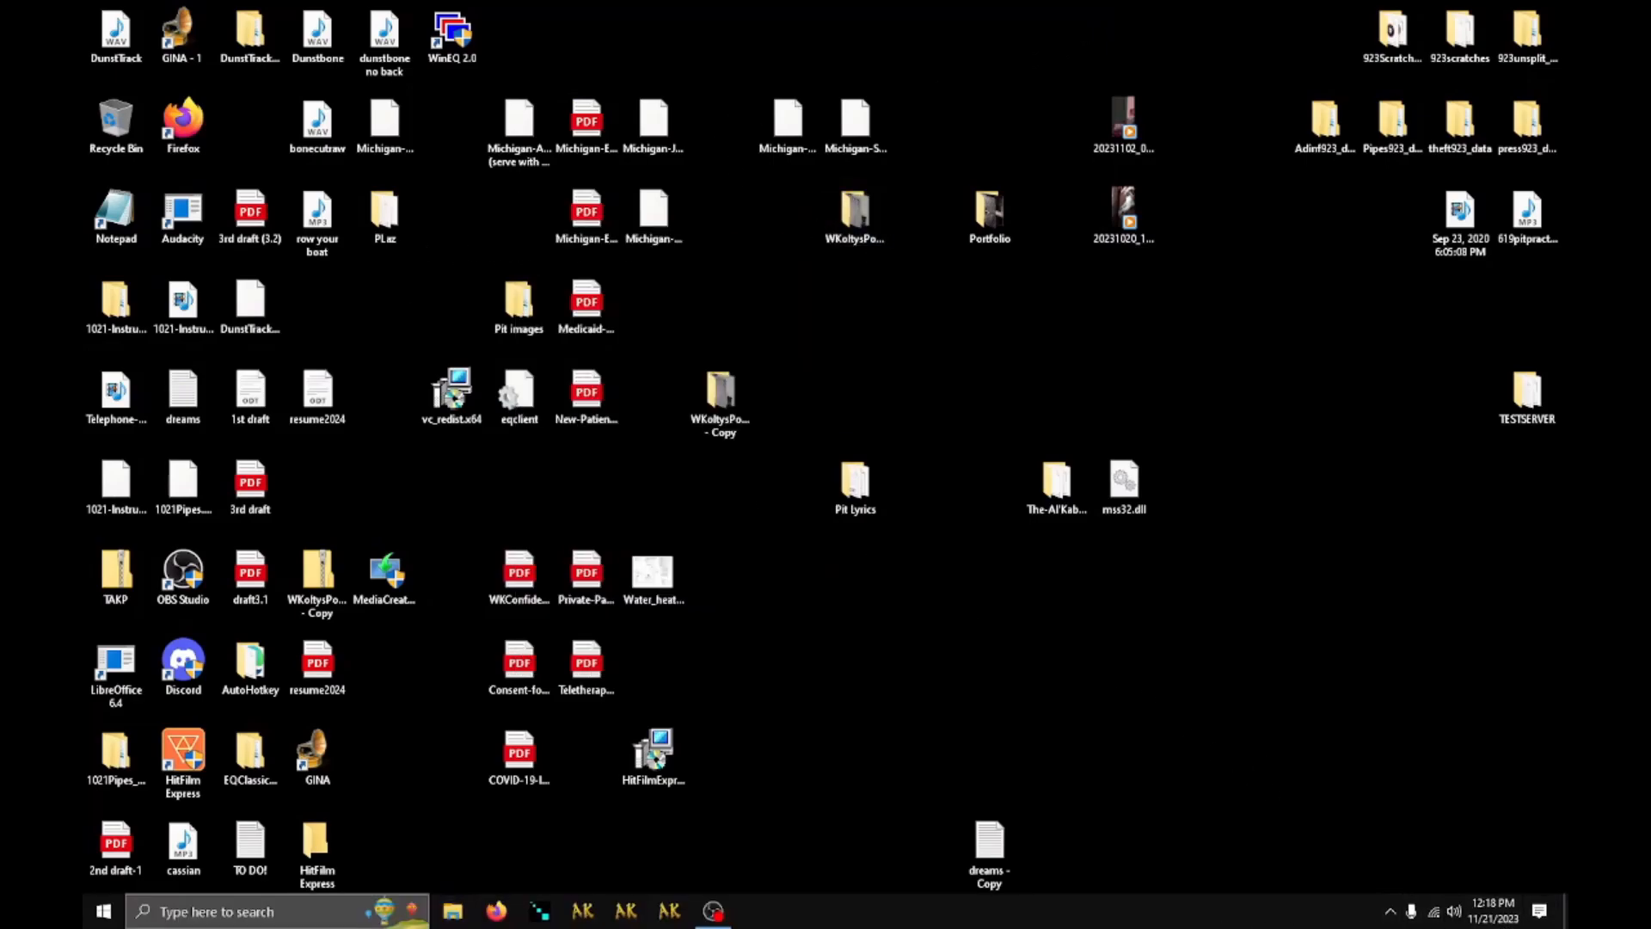
pyautogui.click(713, 911)
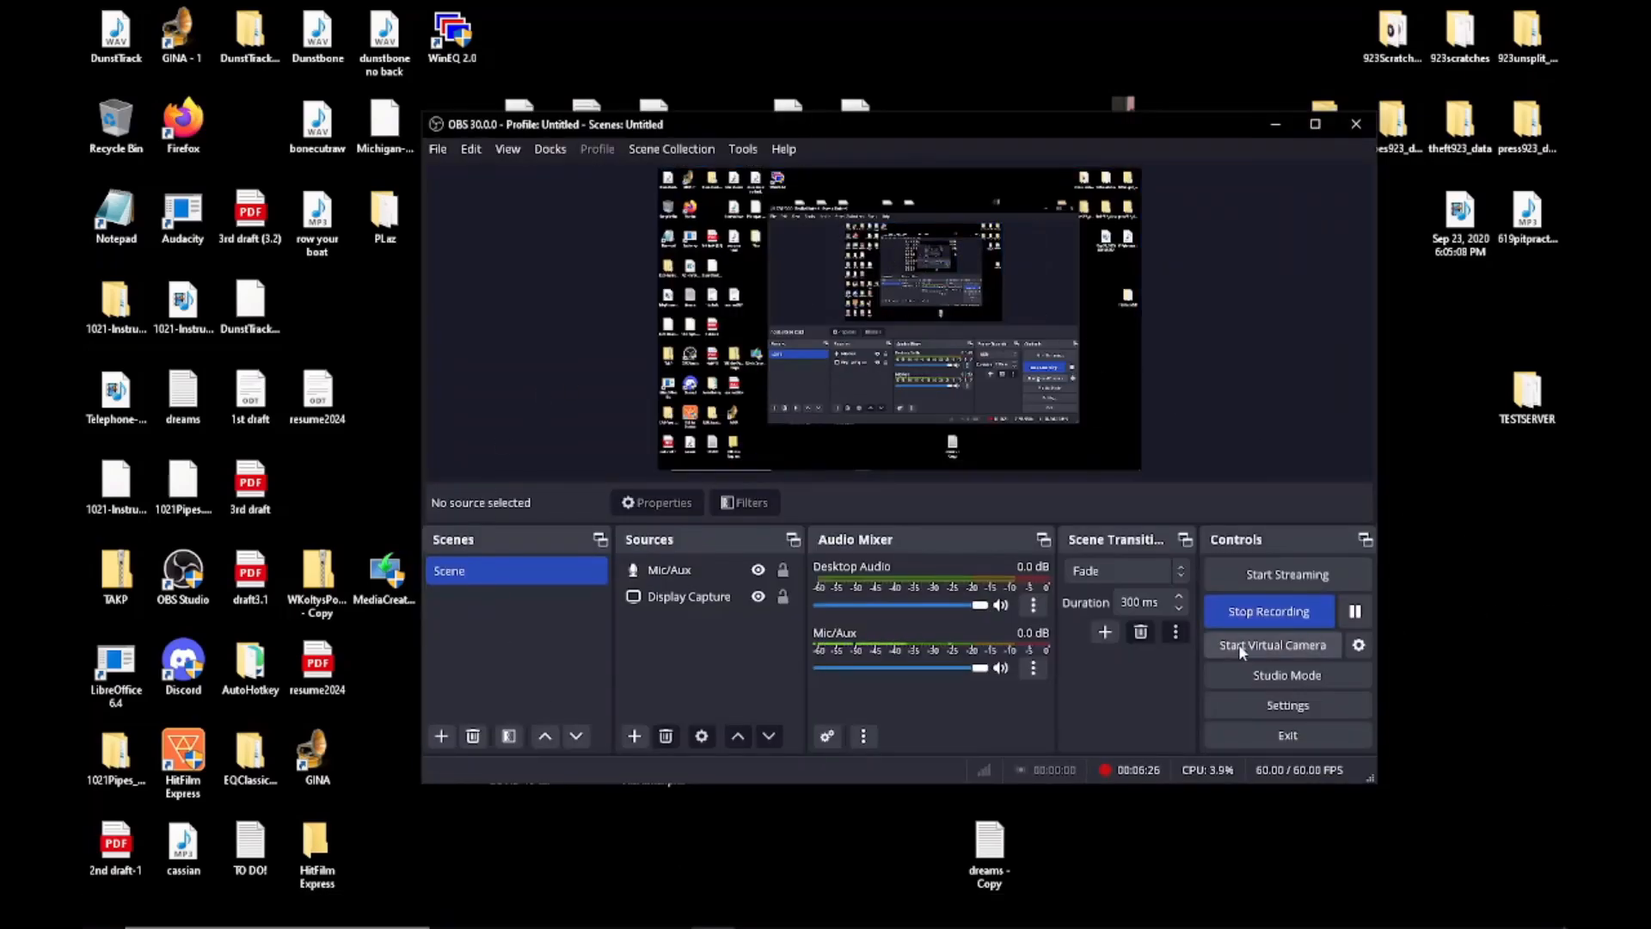